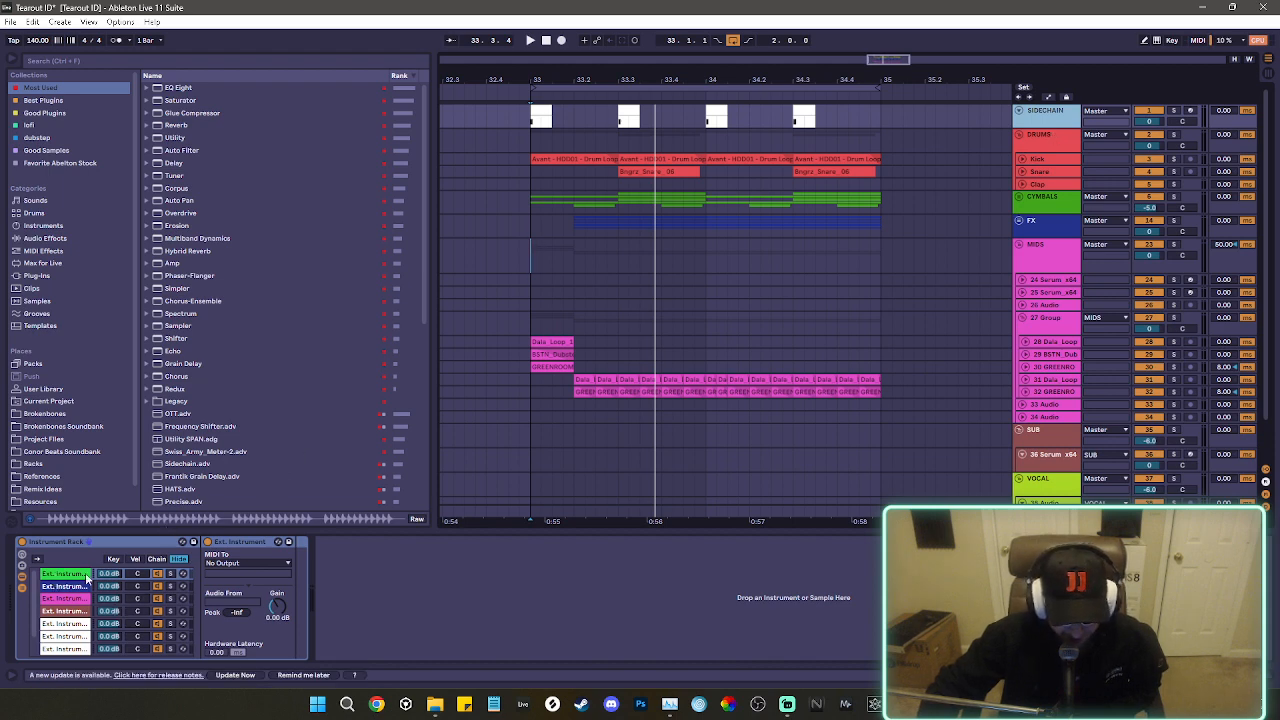
# Review the device chains of the MIDS, FX and SUB groups, including the volume curve in SUB's VolumeShaper.
pyautogui.click(1054, 255)
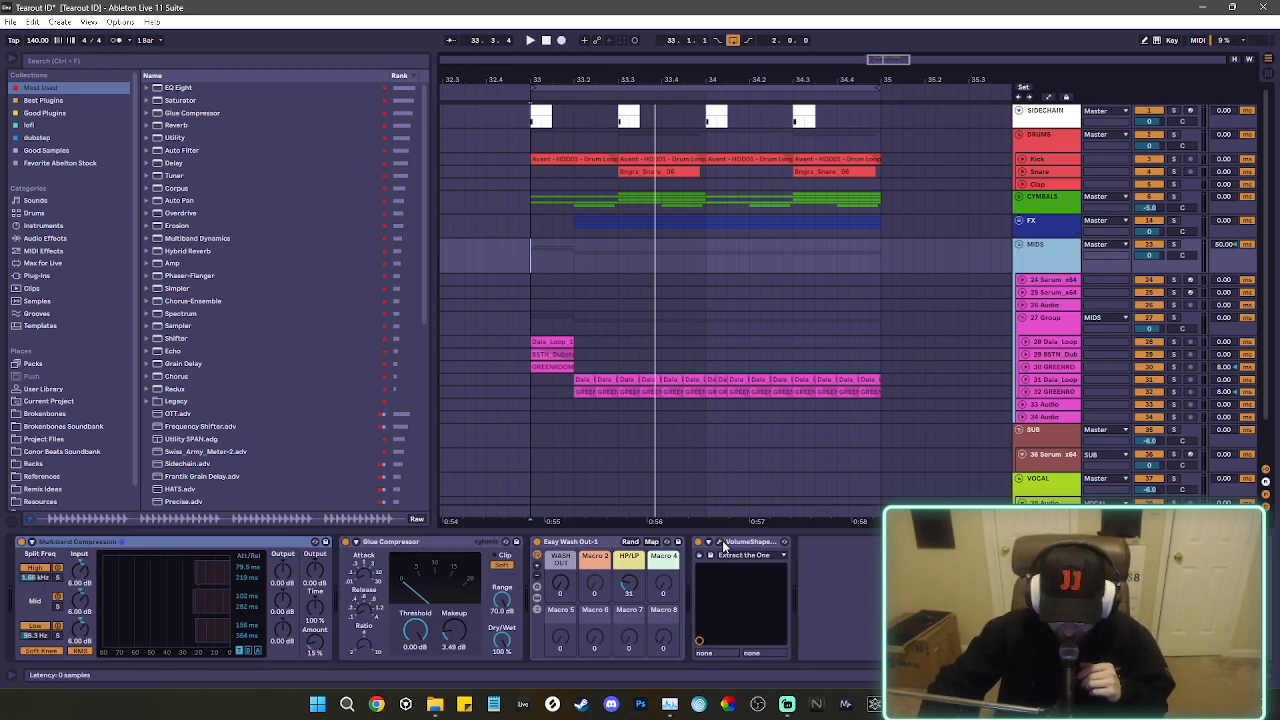
pyautogui.click(1045, 226)
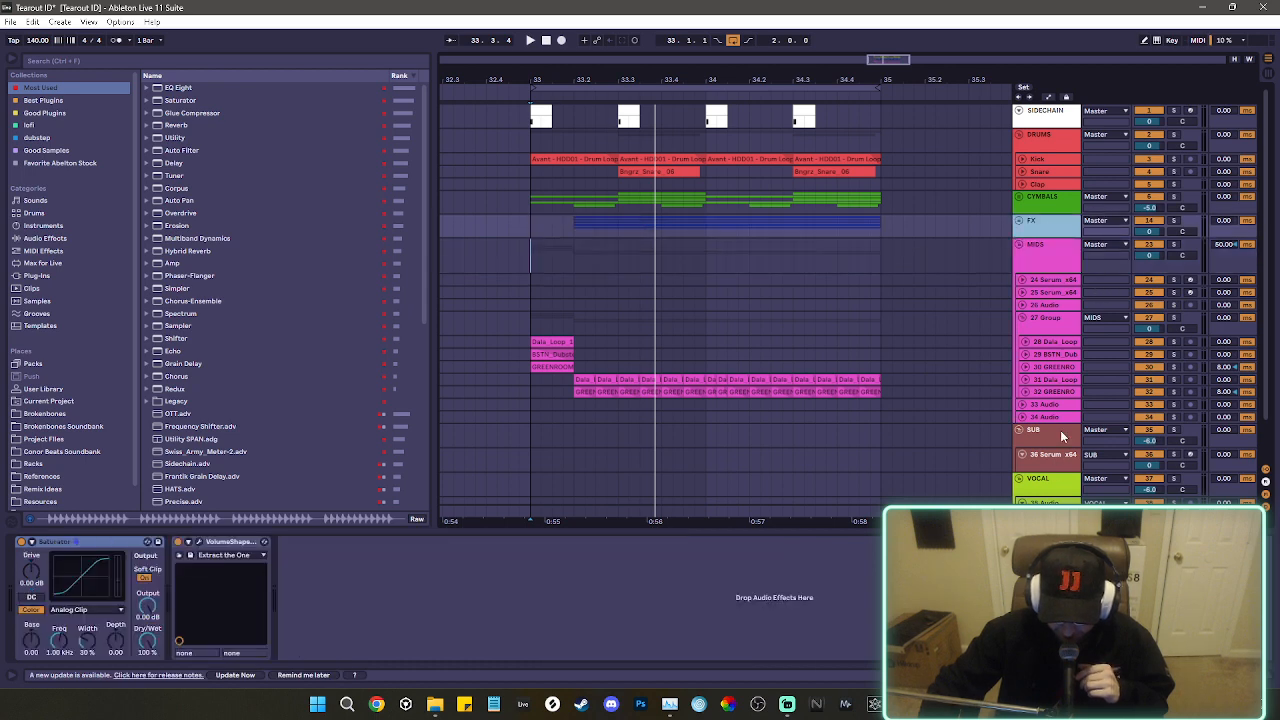
pyautogui.click(1062, 436)
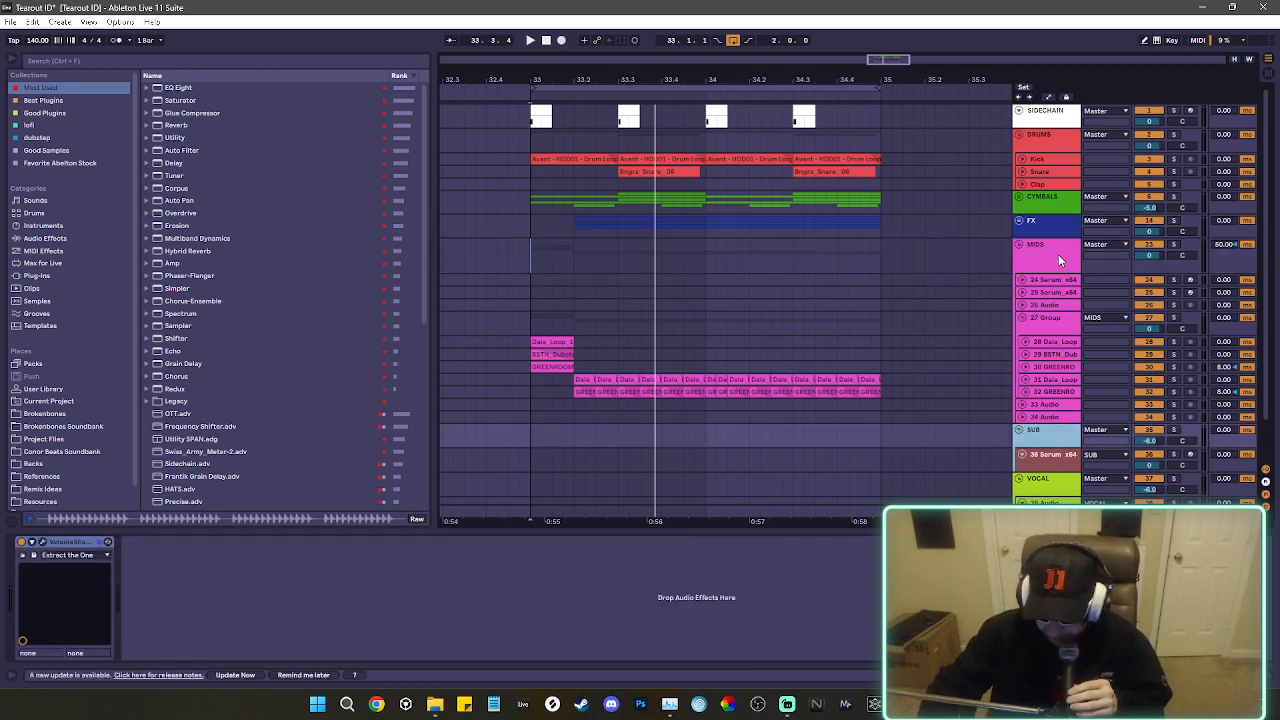
pyautogui.click(43, 543)
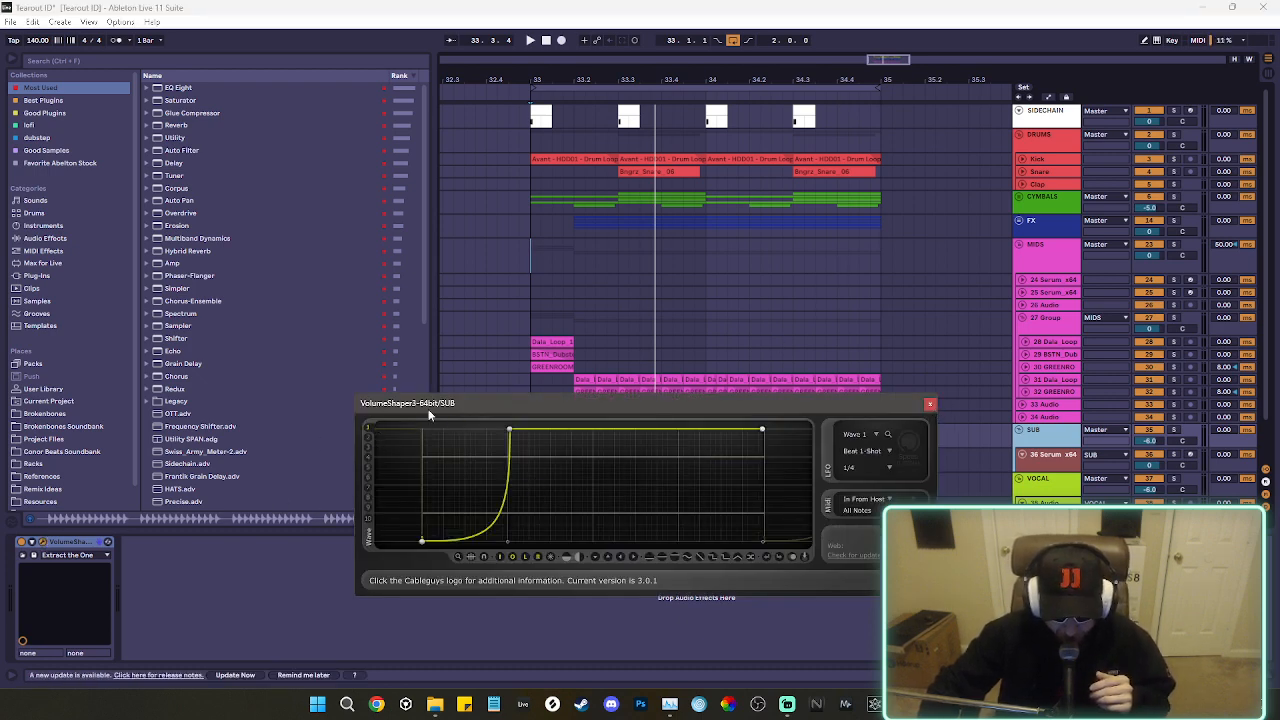
pyautogui.click(930, 405)
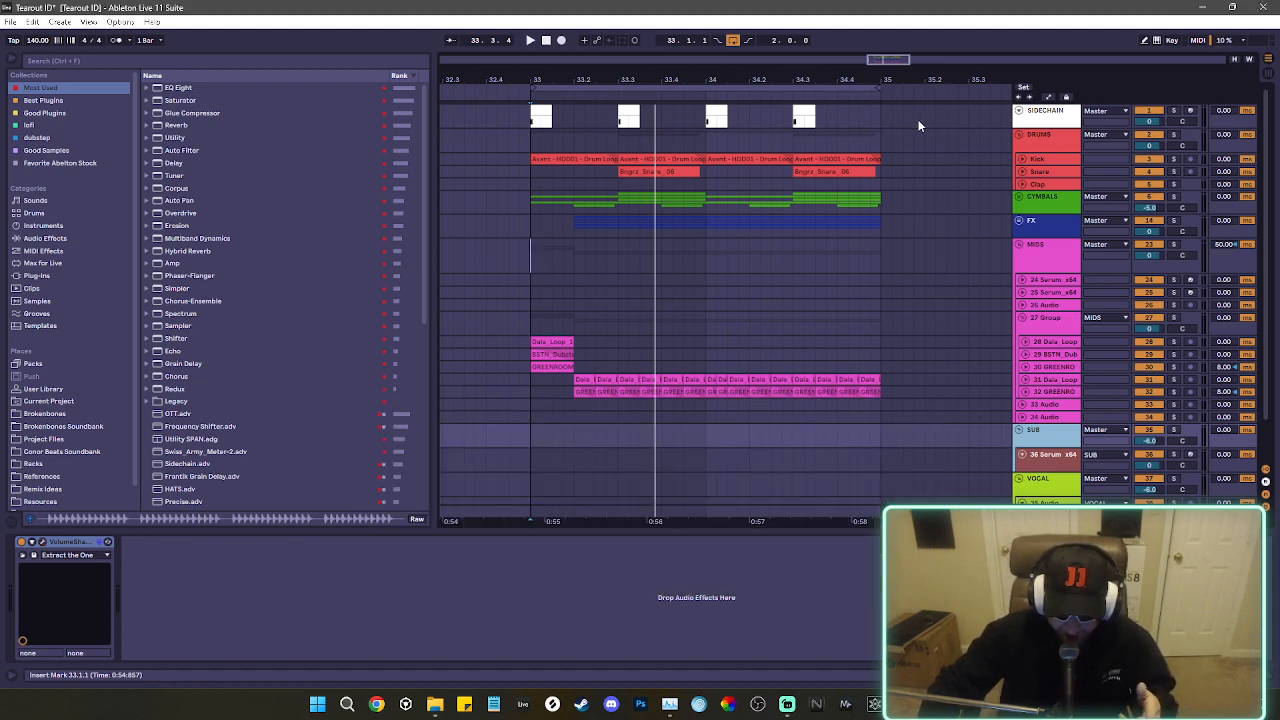
# Try lowering the gain with a Utility device on the SIDECHAIN track and remove the device again.
pyautogui.click(1041, 122)
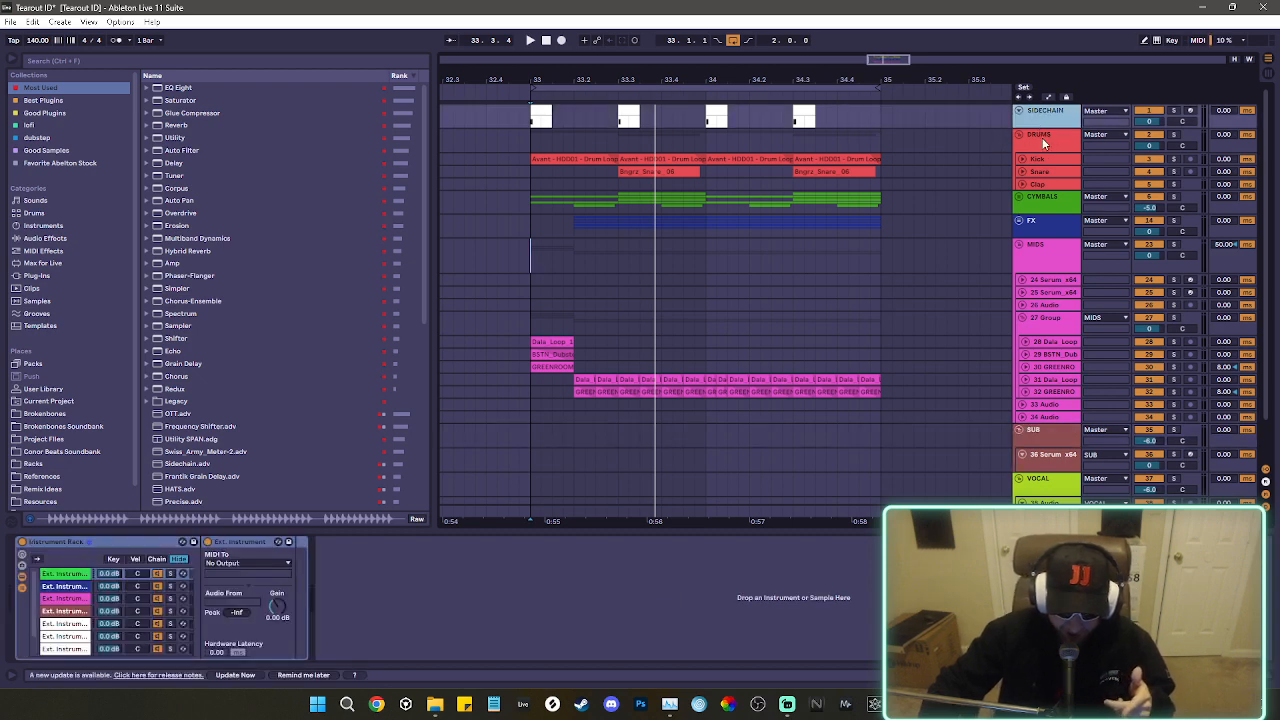
pyautogui.click(172, 141)
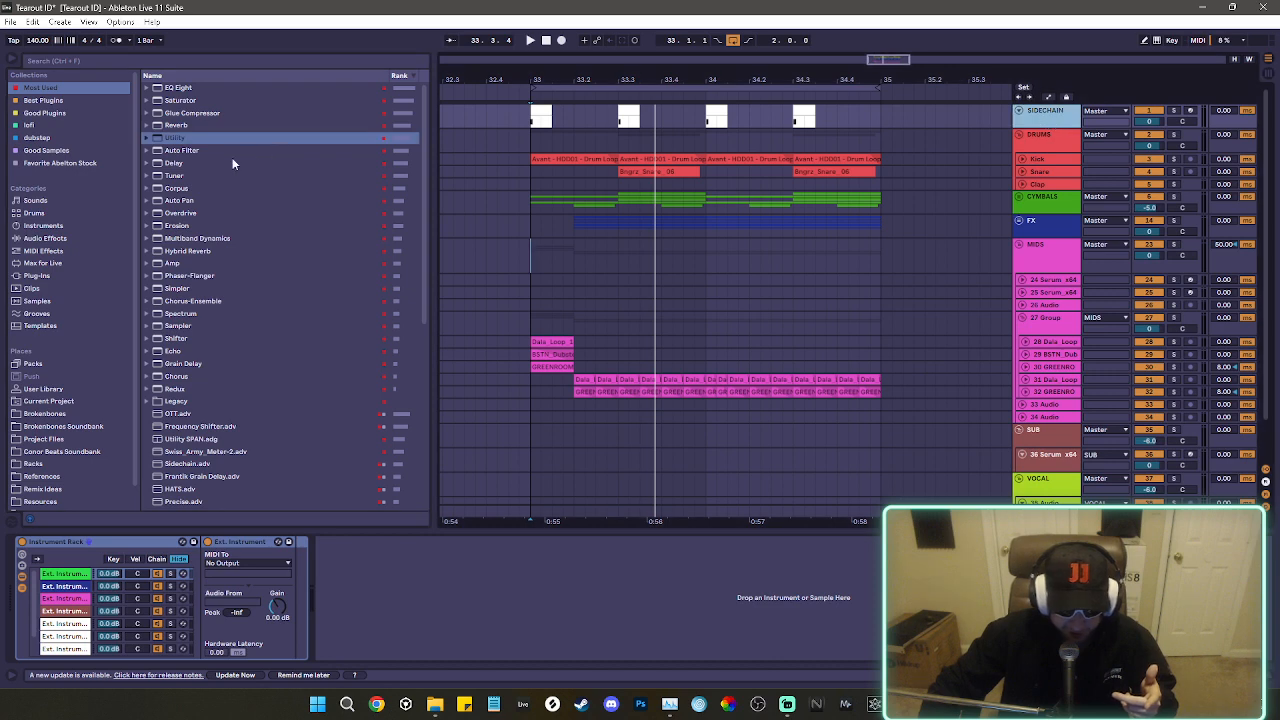
pyautogui.moveTo(155, 137); pyautogui.dragTo(391, 625)
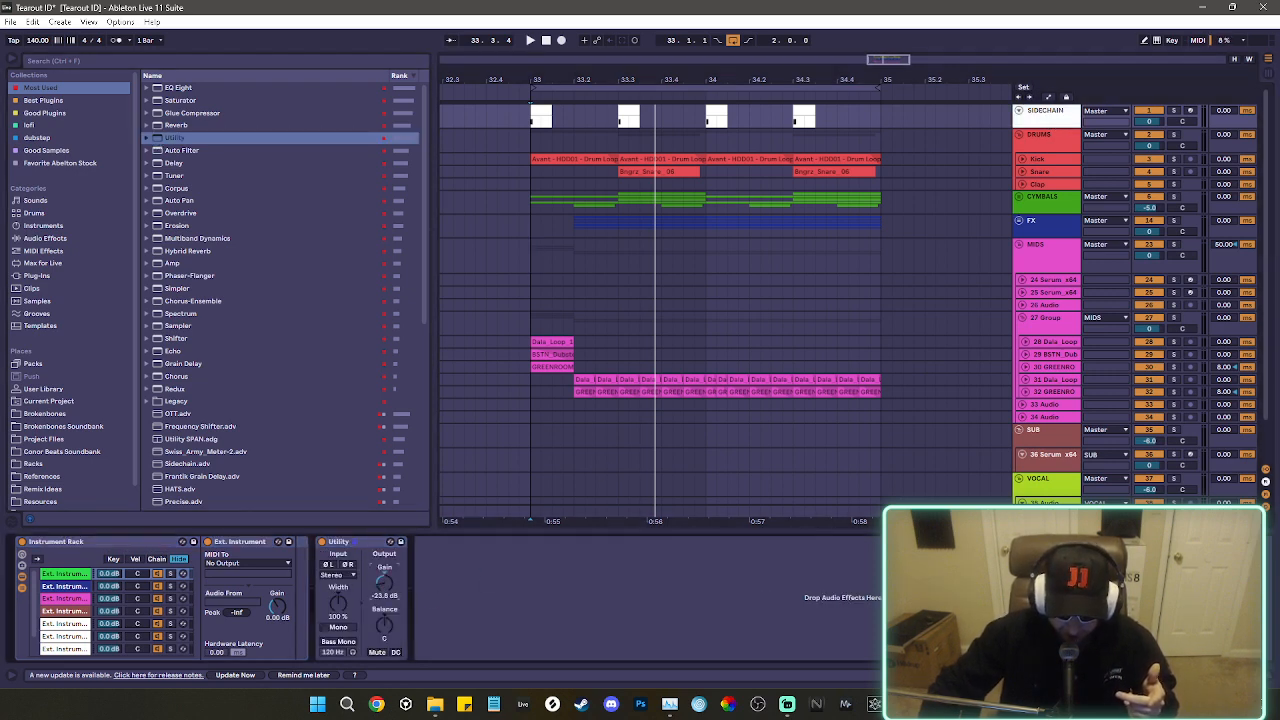
pyautogui.doubleClick(381, 587)
pyautogui.click(350, 544)
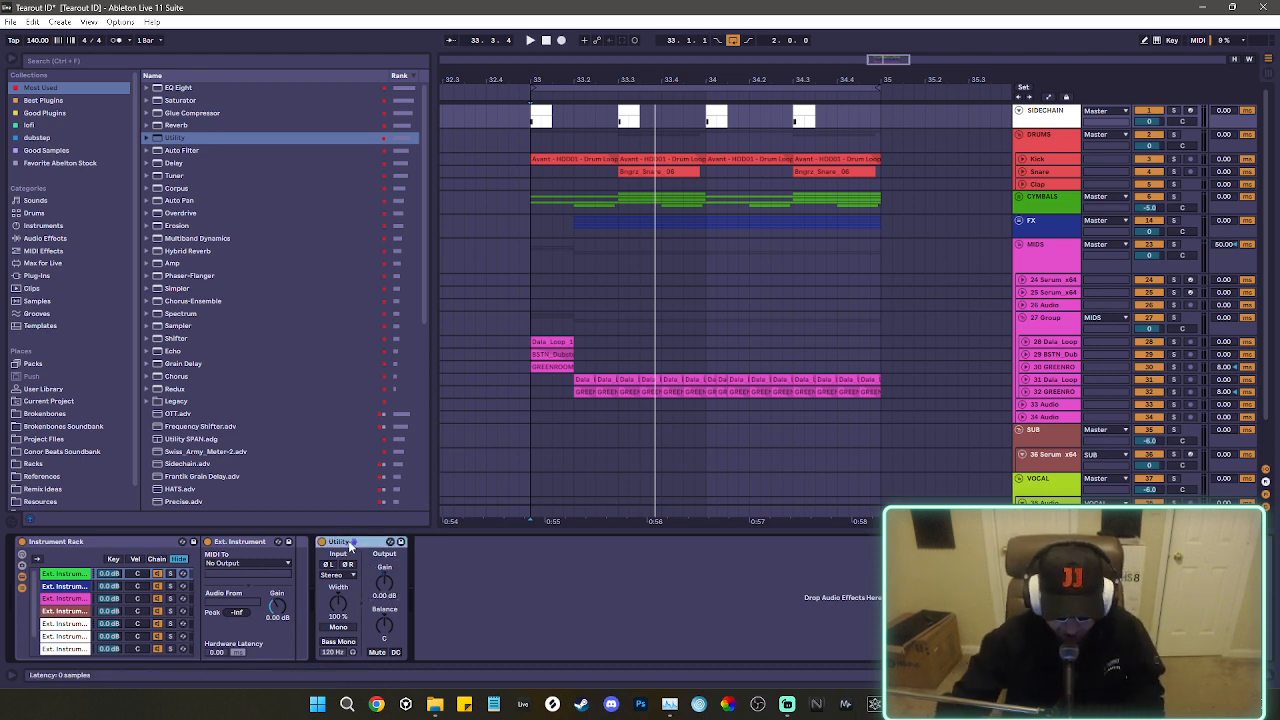
pyautogui.press('Delete')
# View the note inside the first MIDI clip on the SIDECHAIN track and return to the track's device chain.
pyautogui.click(552, 116)
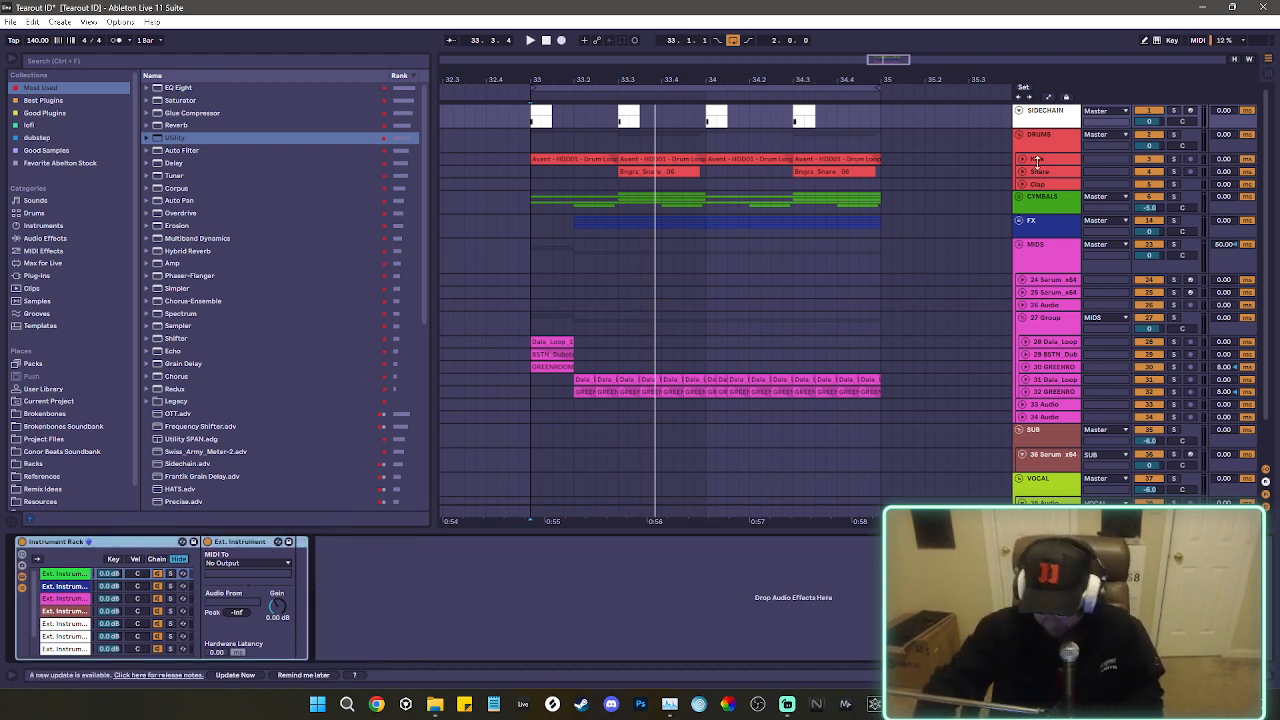
pyautogui.doubleClick(545, 116)
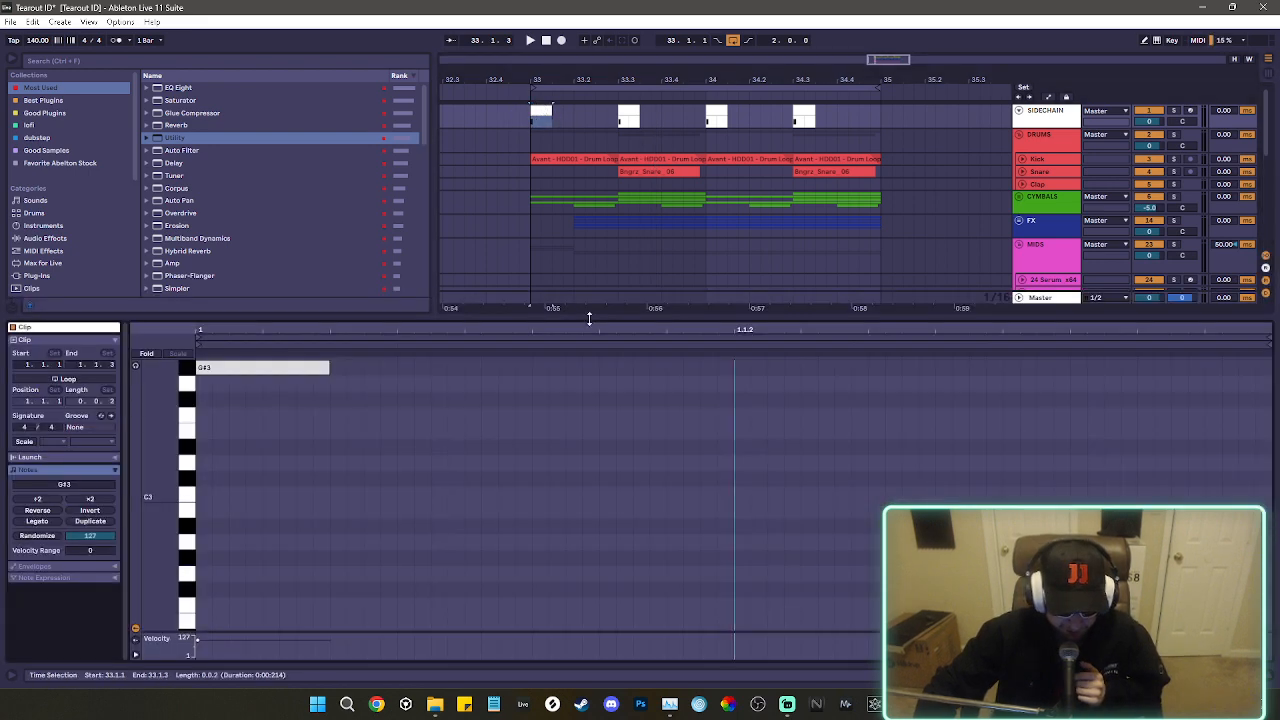
pyautogui.click(1040, 115)
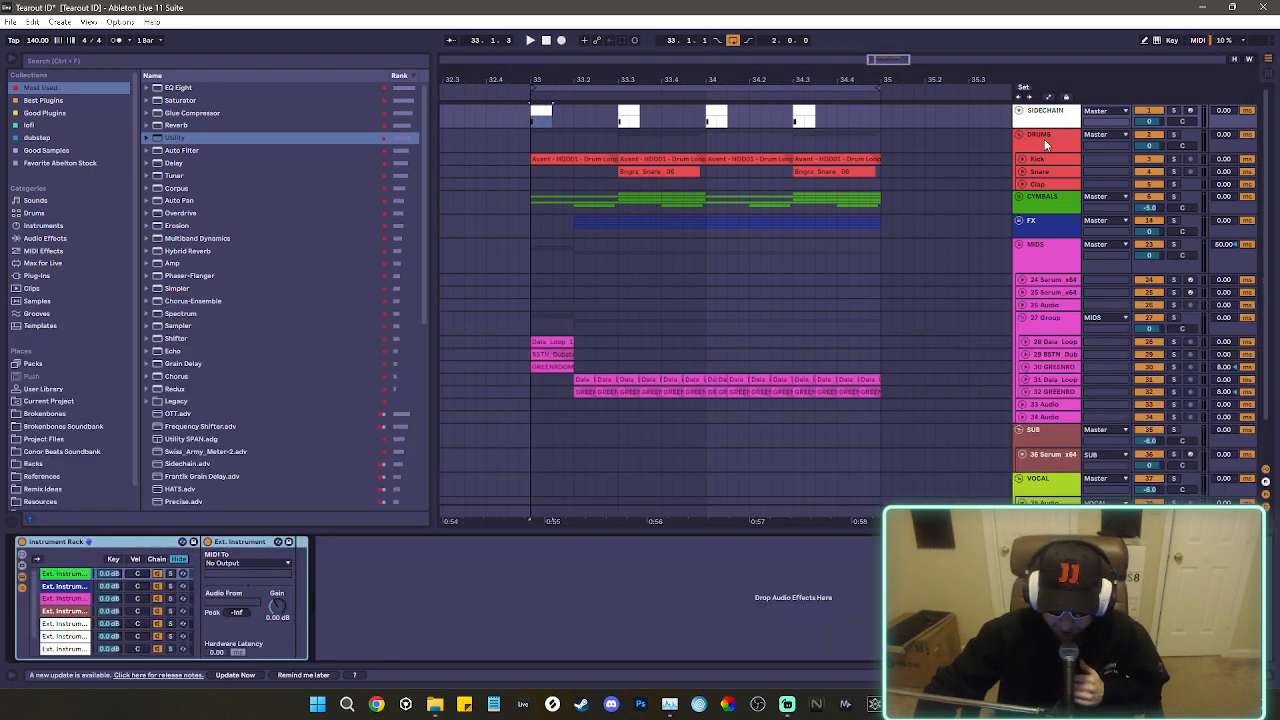
# Expand the Kick and Snare tracks and view the device chains of Snare and the DRUMS group.
pyautogui.moveTo(1055, 165); pyautogui.dragTo(1052, 173)
pyautogui.click(1052, 185)
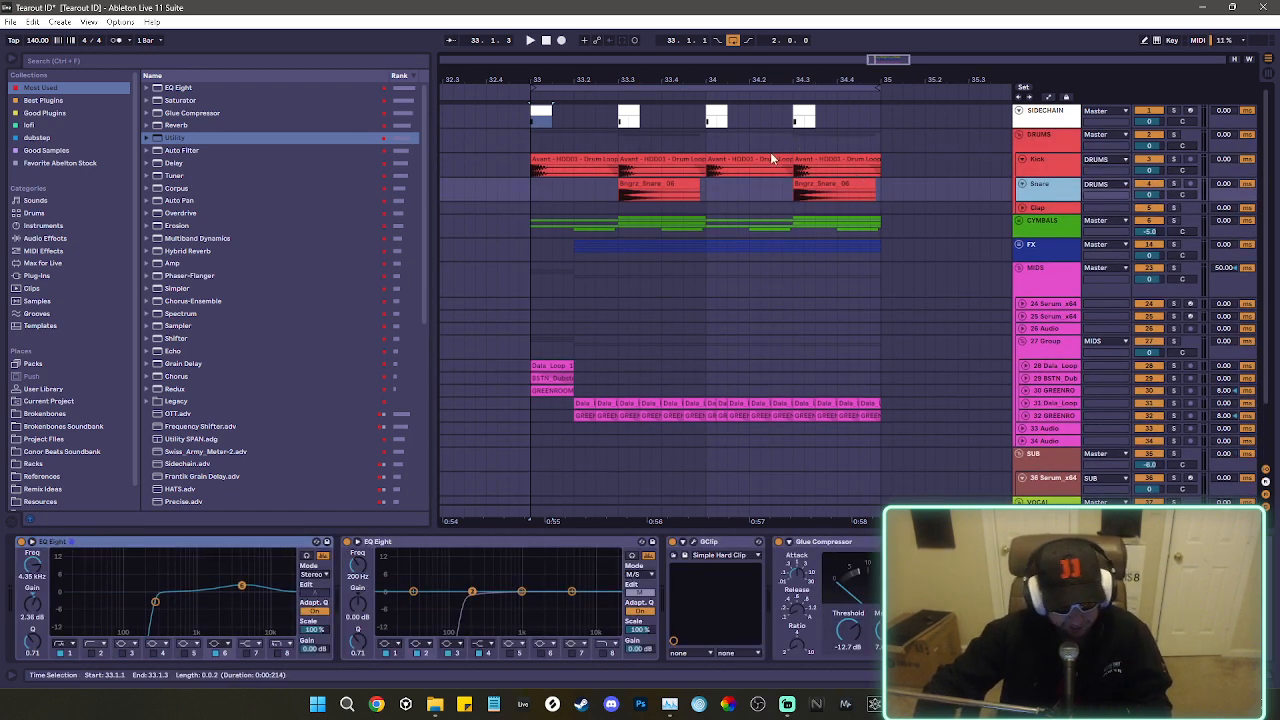
pyautogui.click(1068, 141)
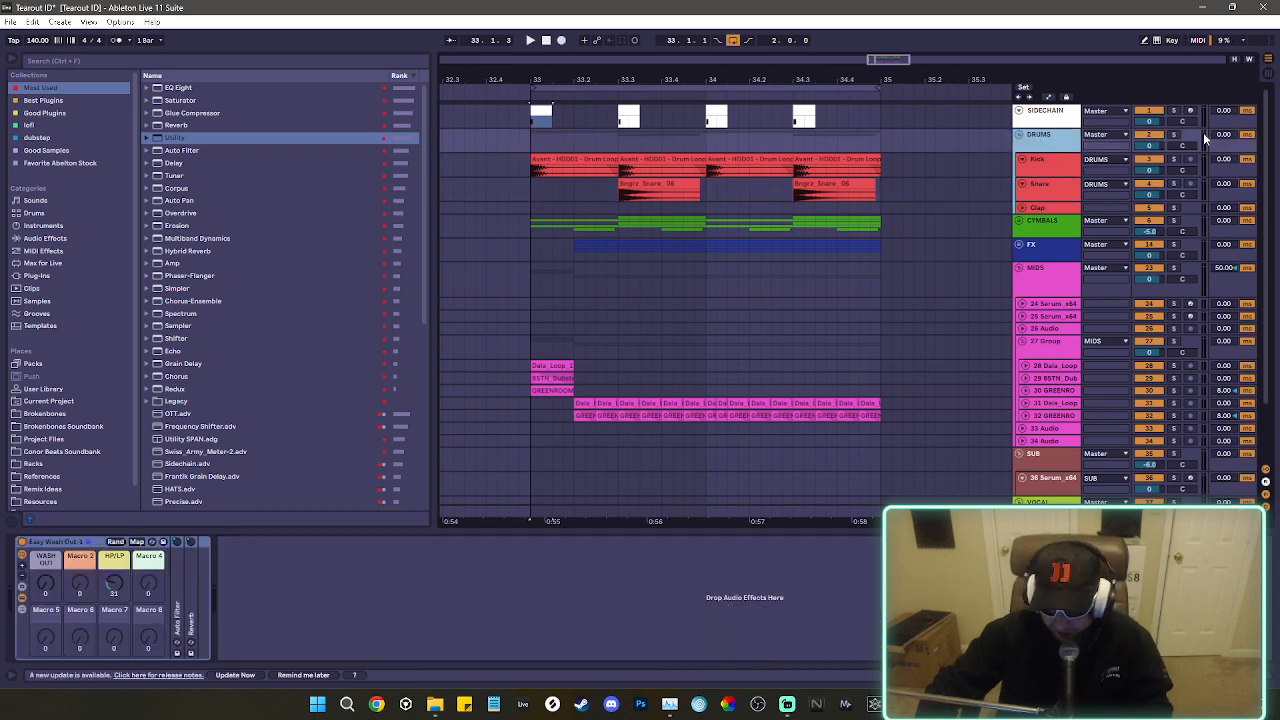
# Solo the DRUMS group and play the loop with its WASH OUT macro set to 1.
pyautogui.click(1175, 135)
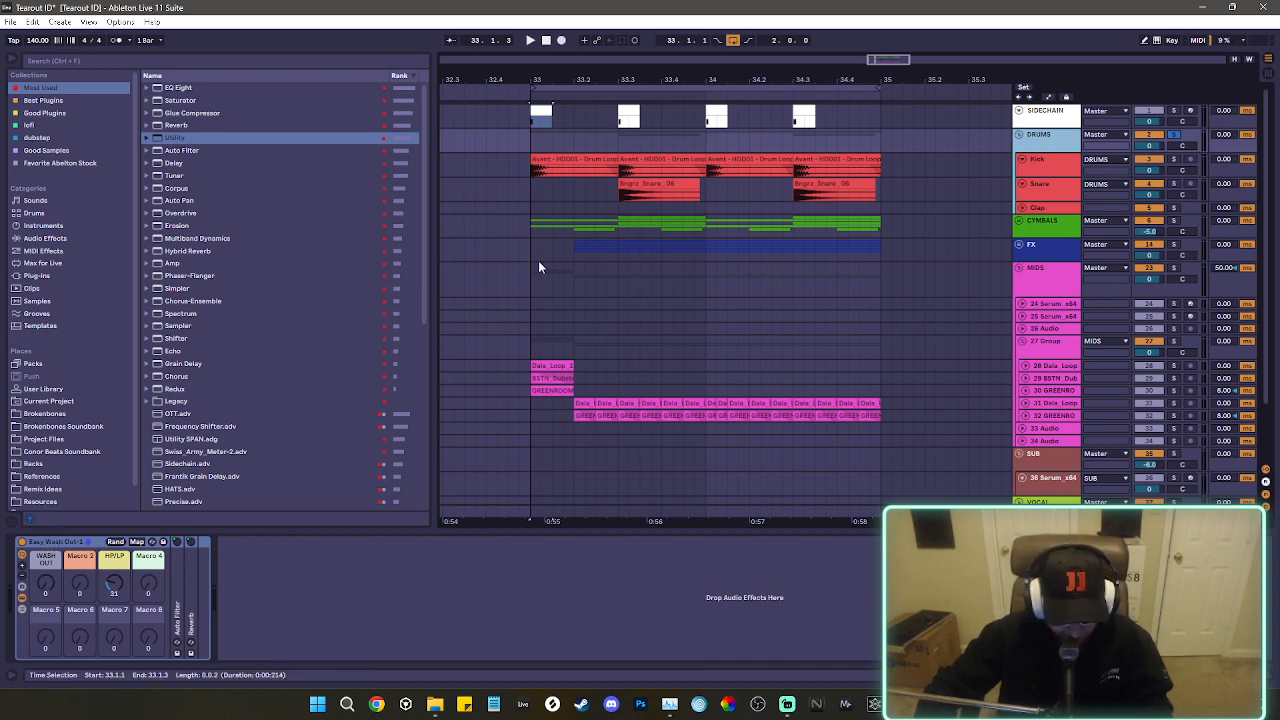
pyautogui.moveTo(43, 591); pyautogui.dragTo(43, 550)
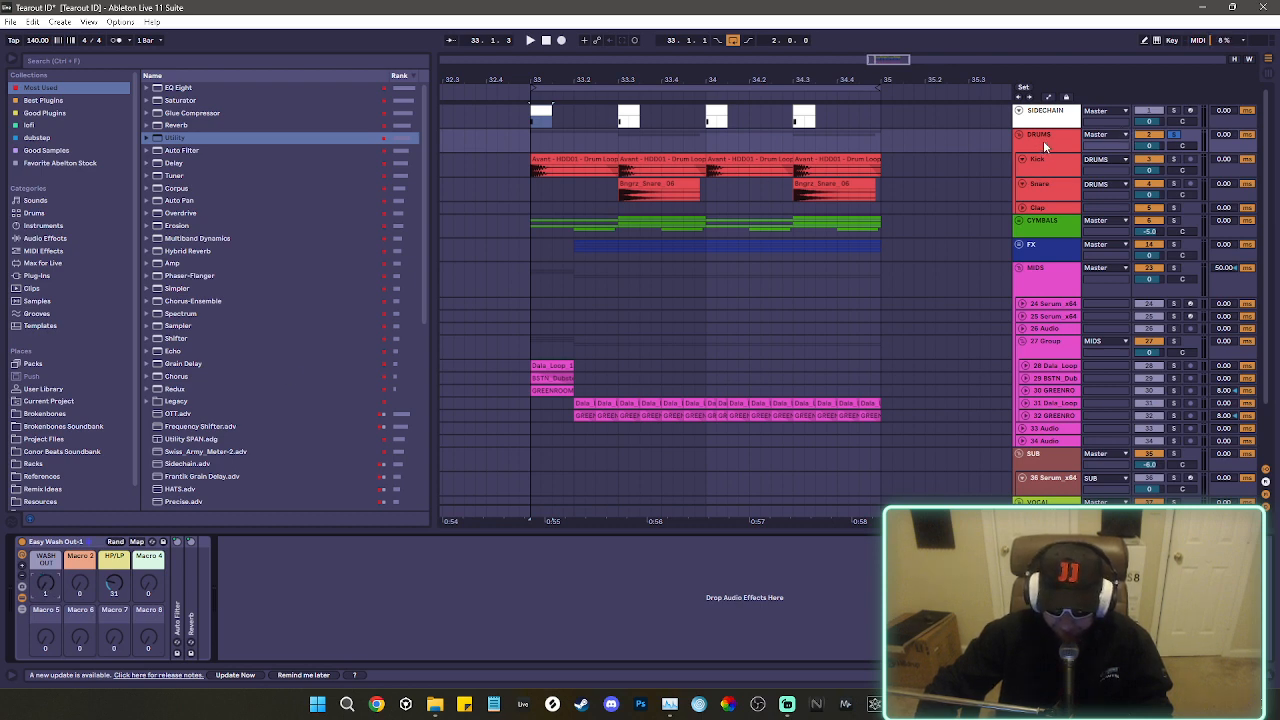
pyautogui.press('space')
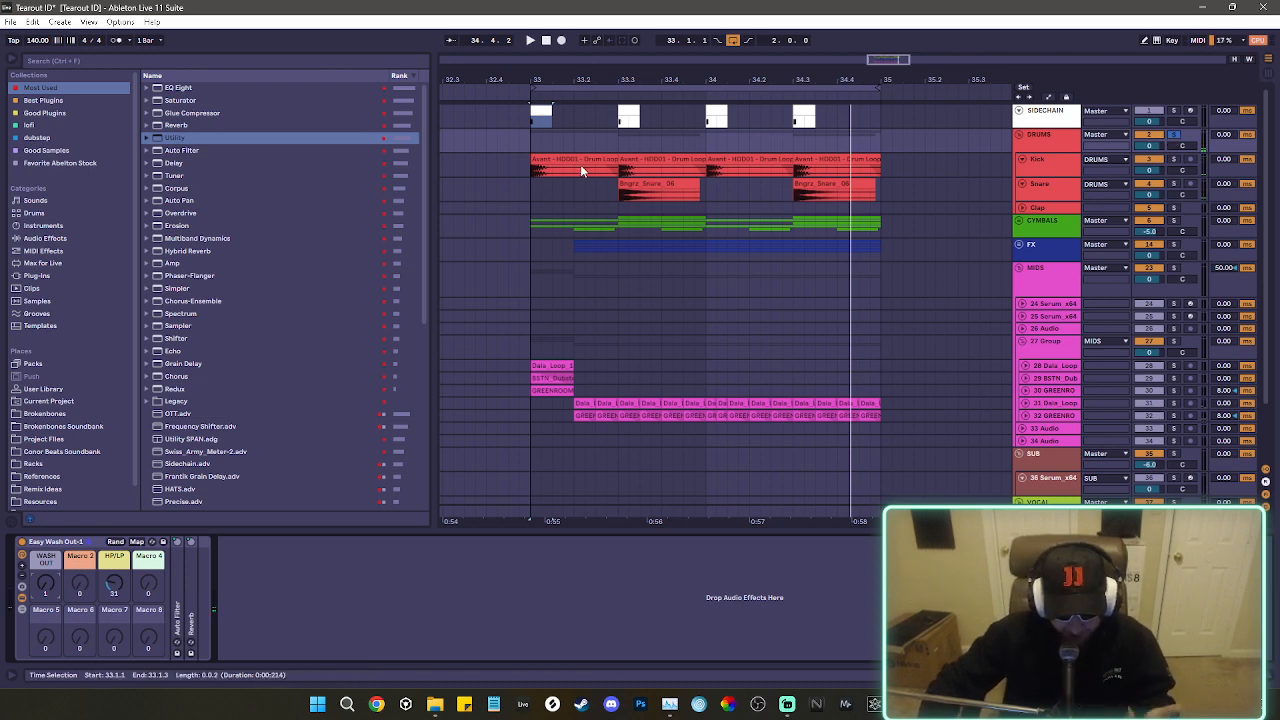
# Examine the Kick track's EQ Eight side curve, GClip settings and Glue Compressor, including during a short playback of the drums.
pyautogui.click(1067, 160)
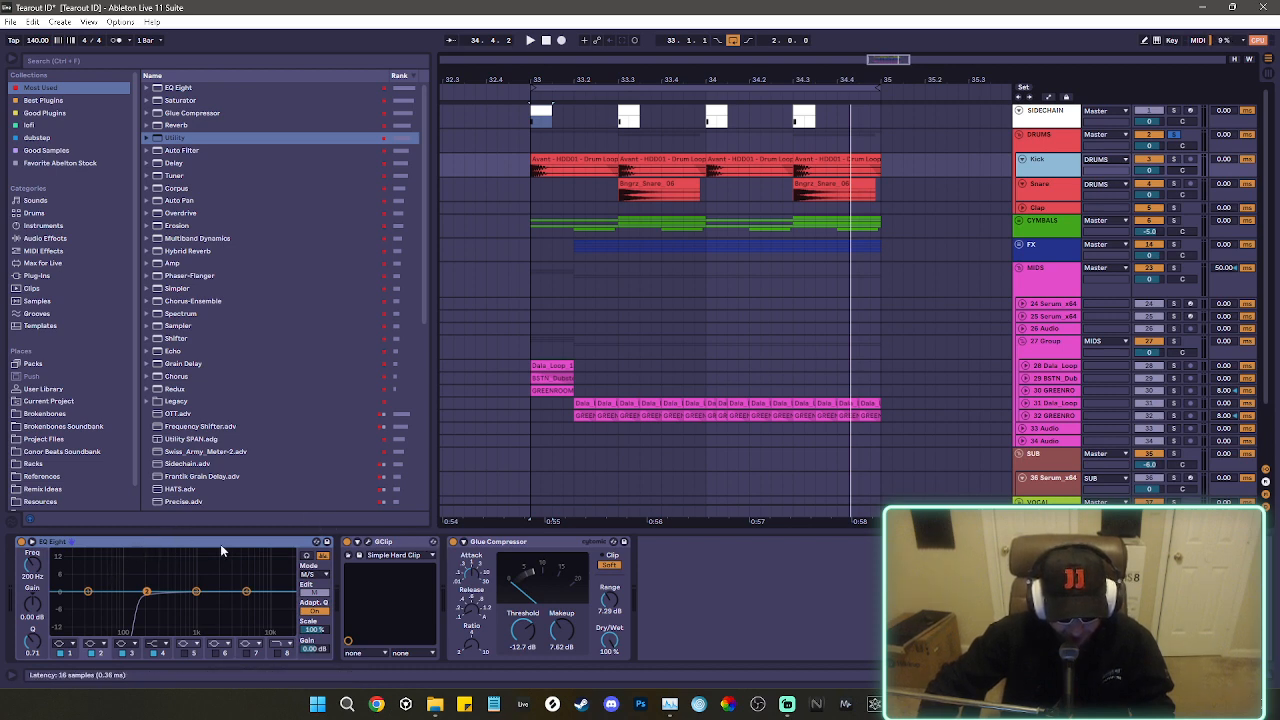
pyautogui.click(317, 594)
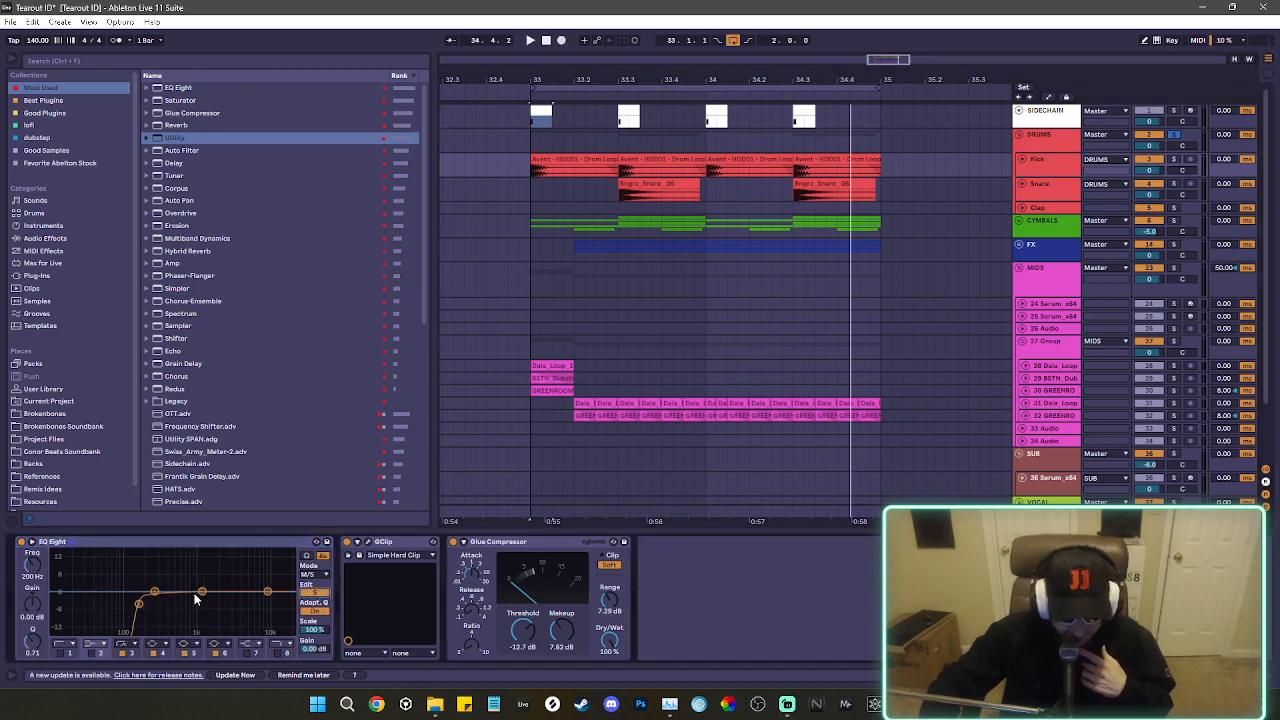
pyautogui.click(367, 544)
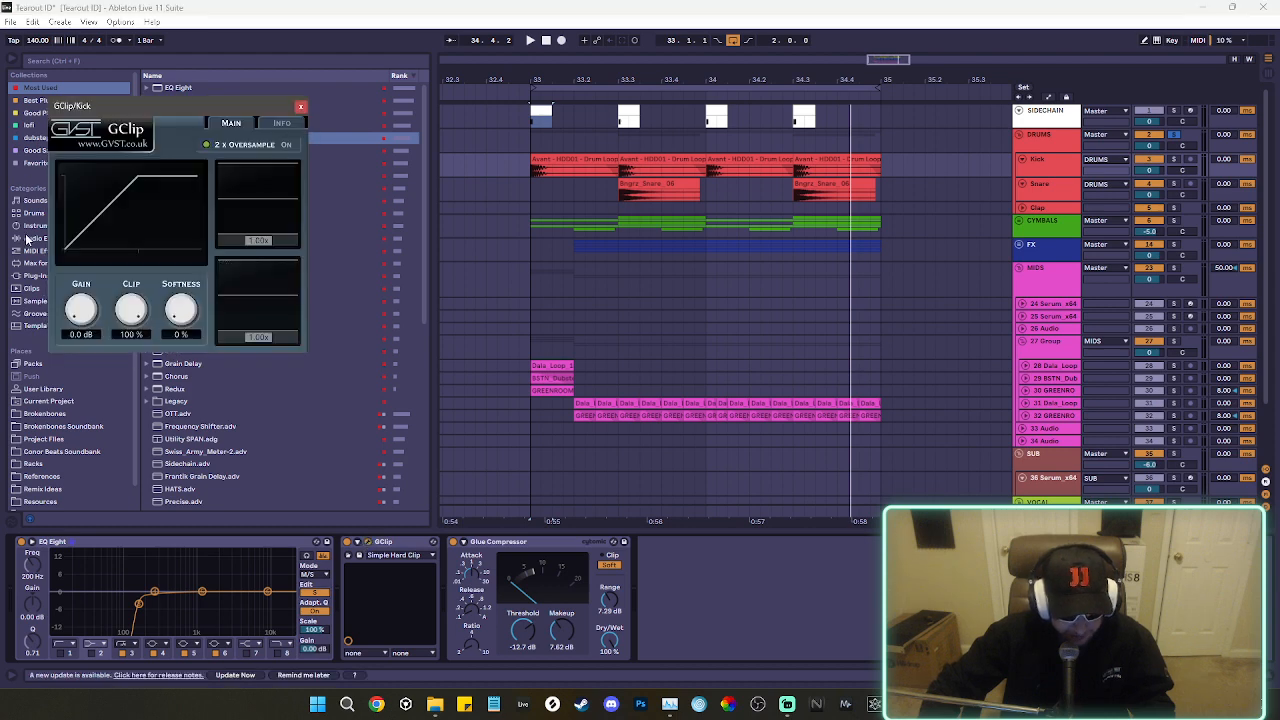
pyautogui.click(300, 106)
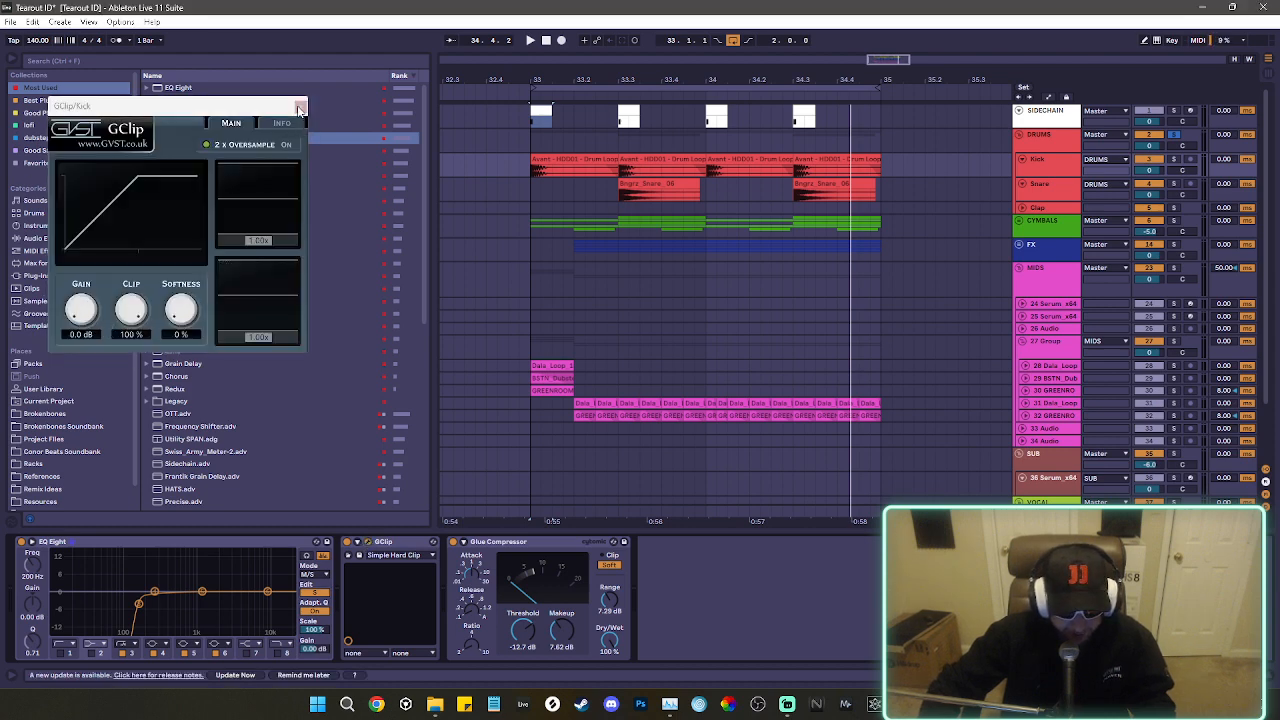
pyautogui.click(519, 541)
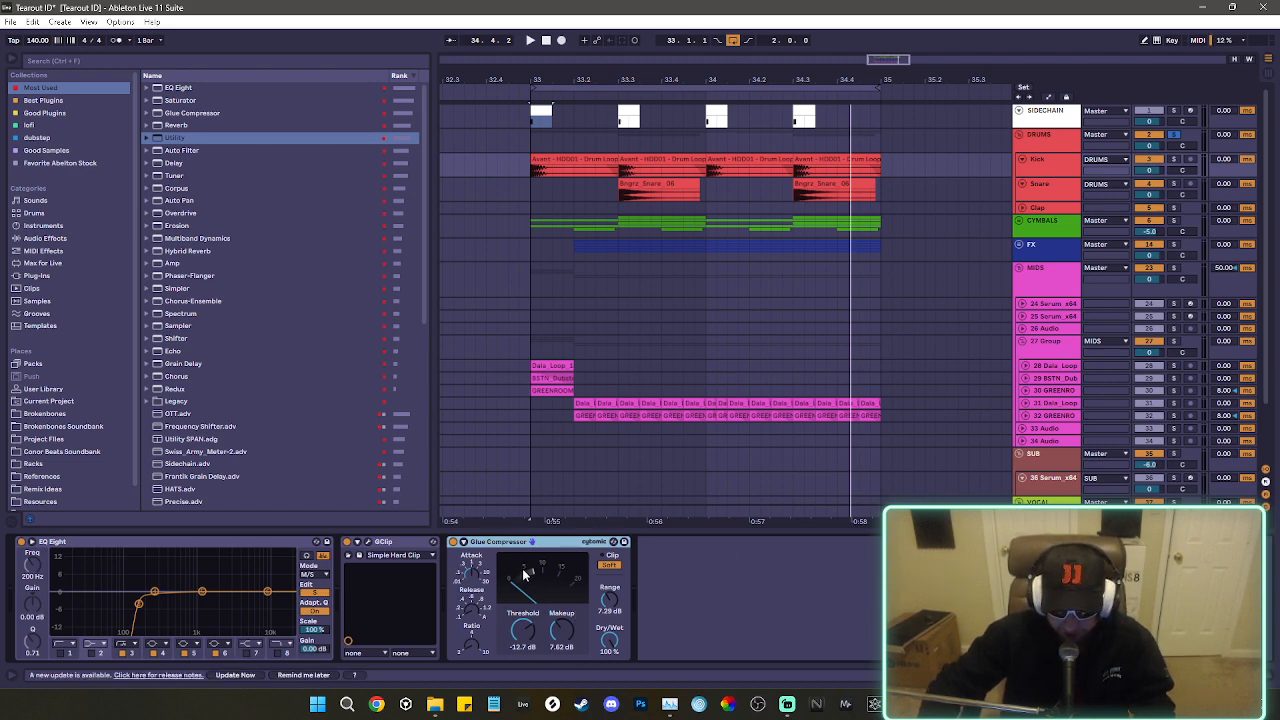
pyautogui.press('space')
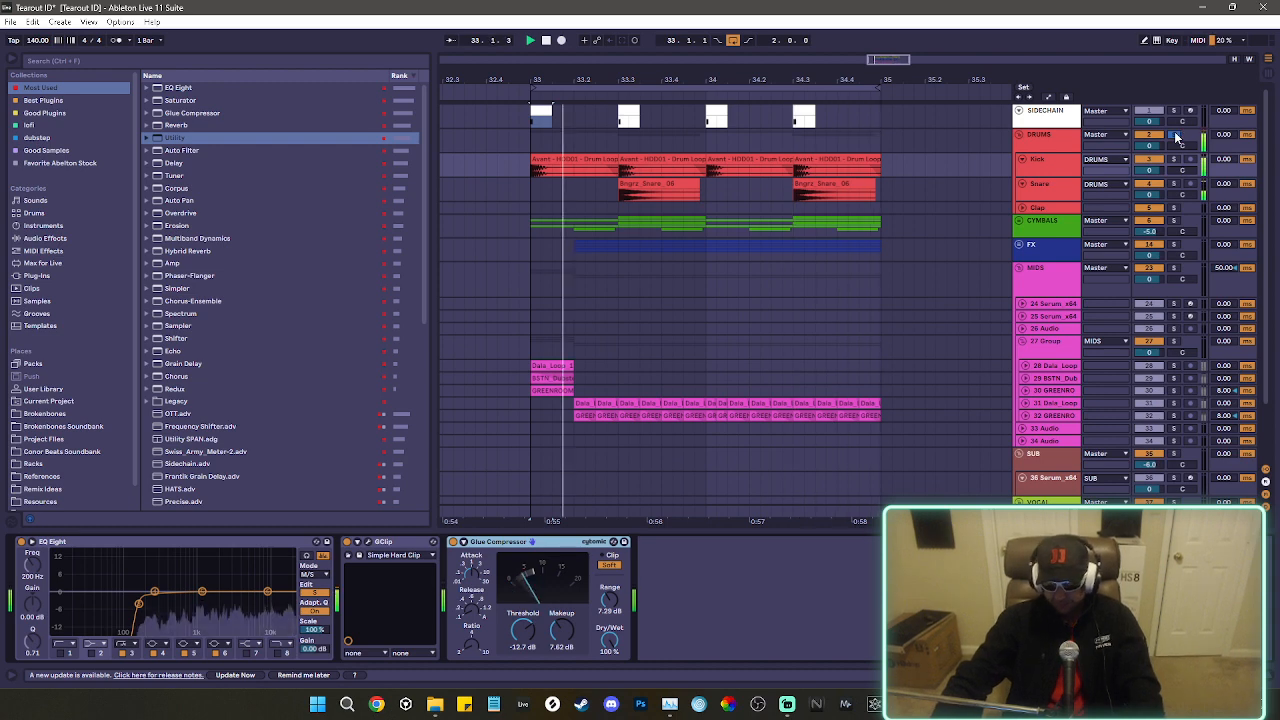
pyautogui.press('space')
# View the Snare device chain, and unfold the CYMBALS group to inspect its FabFilter Pro-Q 3 curve.
pyautogui.click(1040, 198)
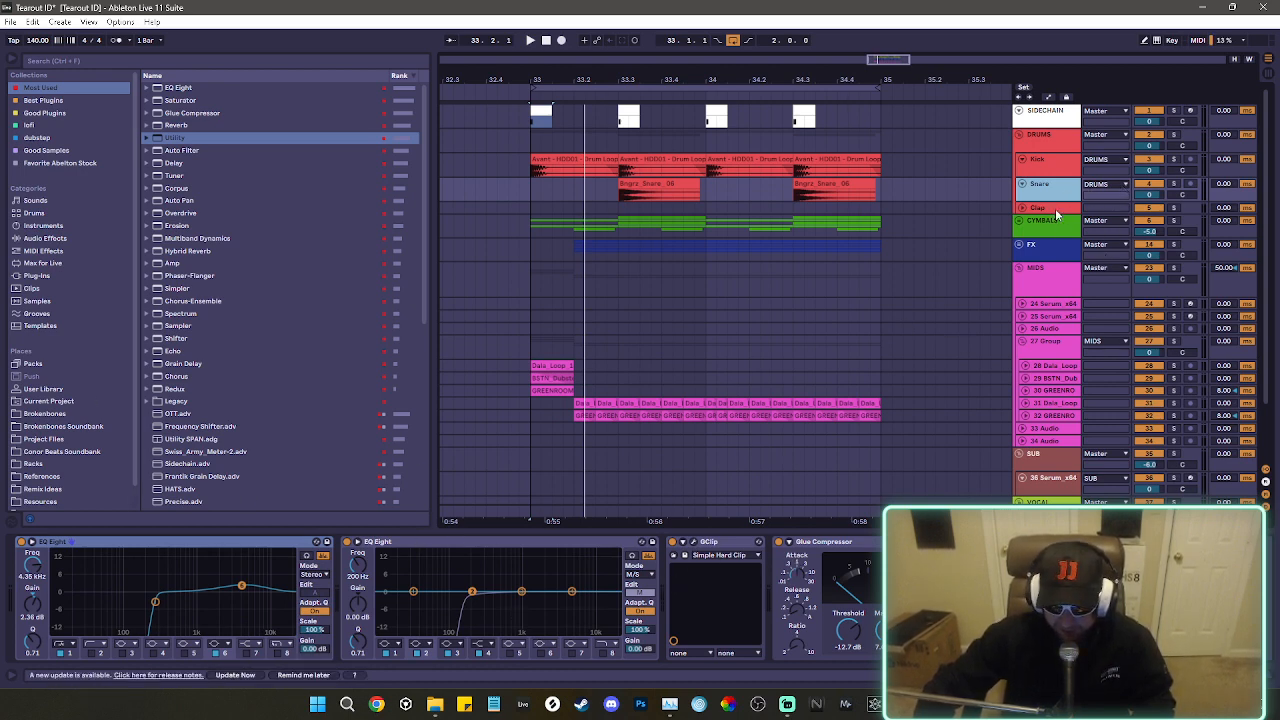
pyautogui.click(1066, 236)
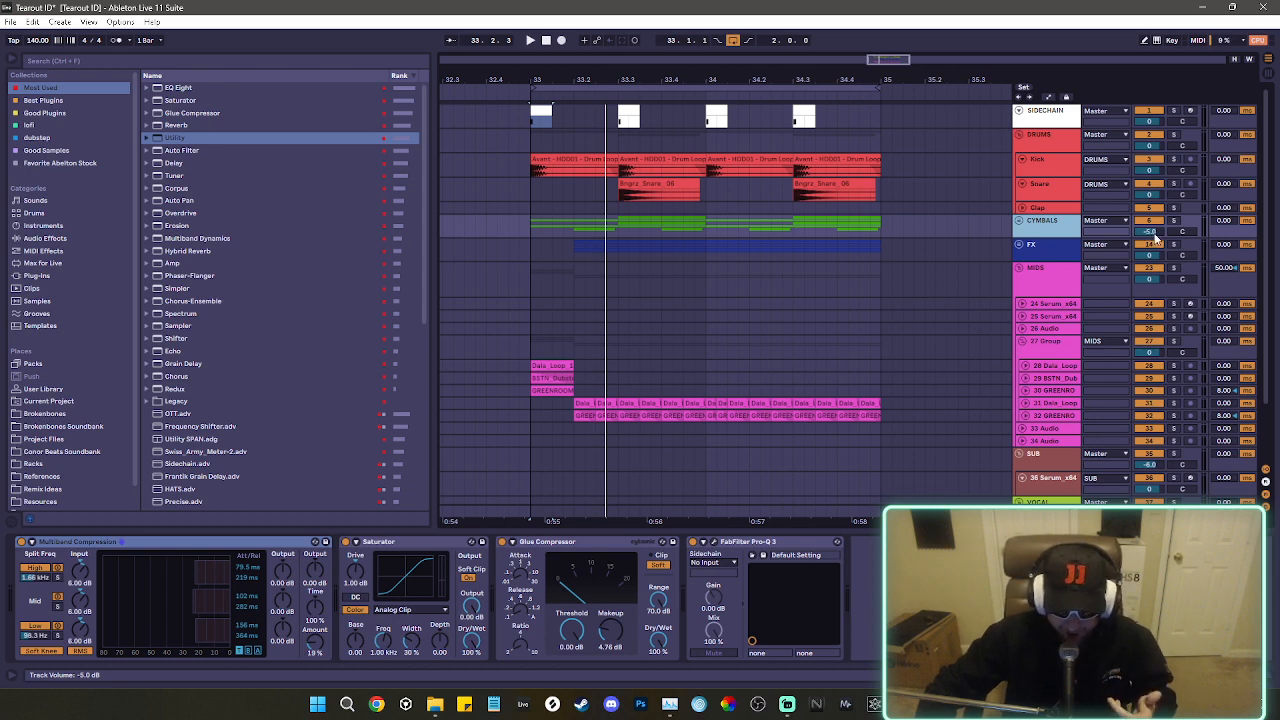
pyautogui.click(1019, 221)
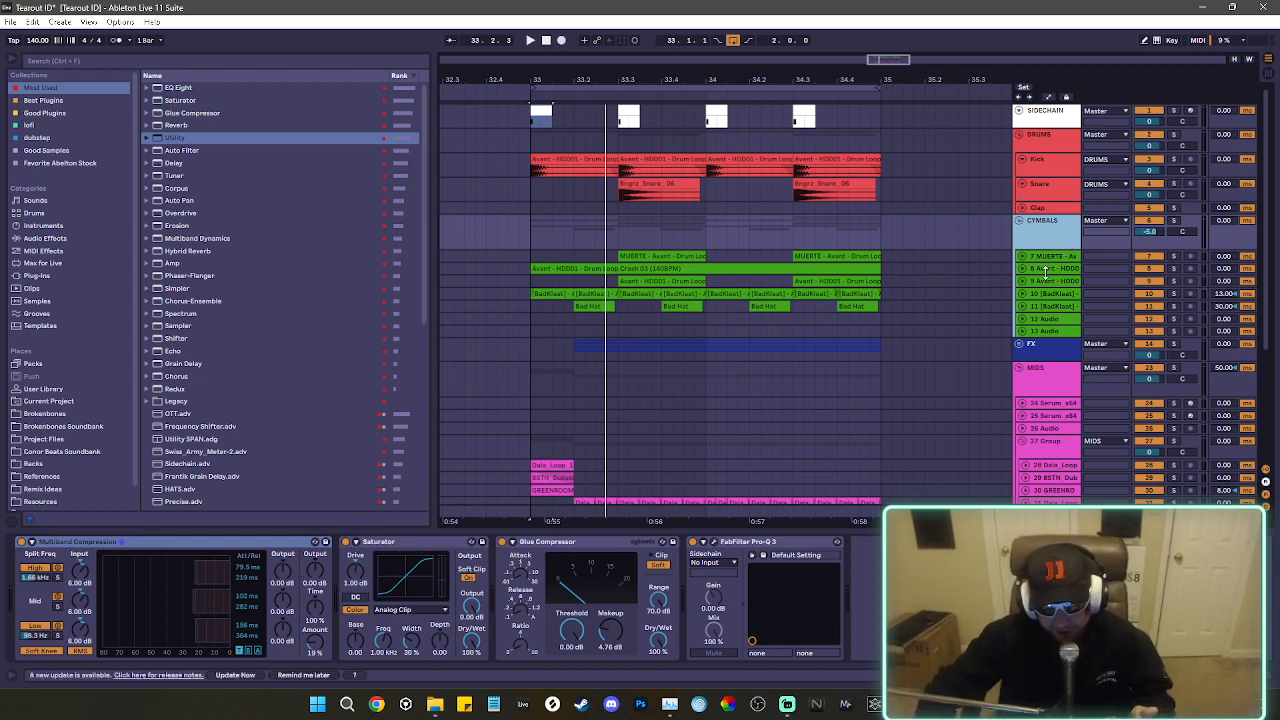
pyautogui.click(714, 542)
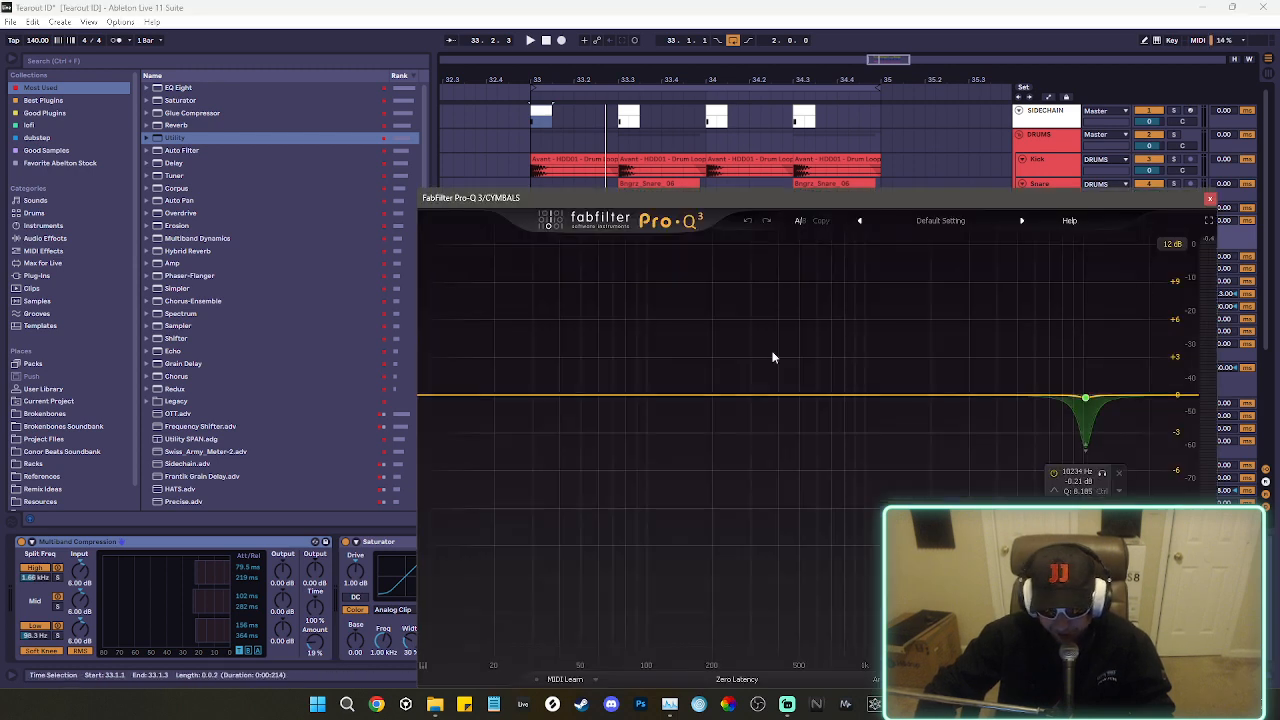
pyautogui.click(1210, 198)
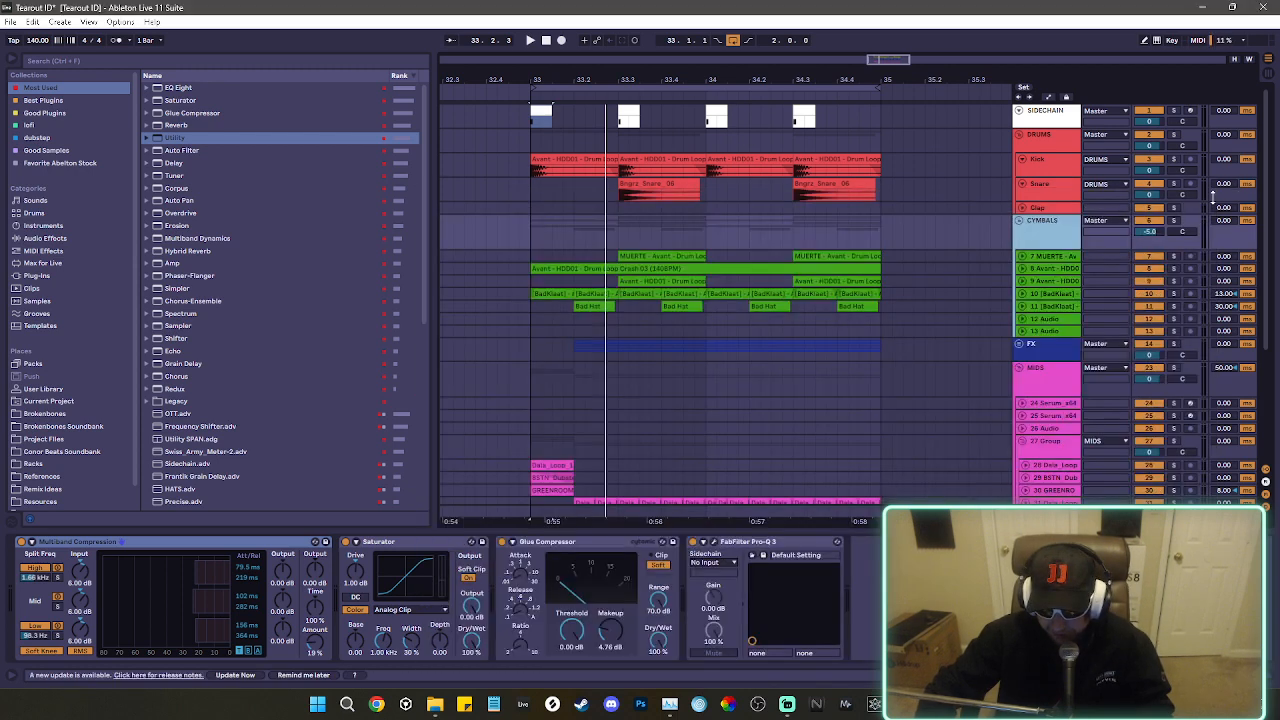
# Audition the cymbals by playing the loop with the CYMBALS group and individual BadKlaat tracks soloed.
pyautogui.press('space')
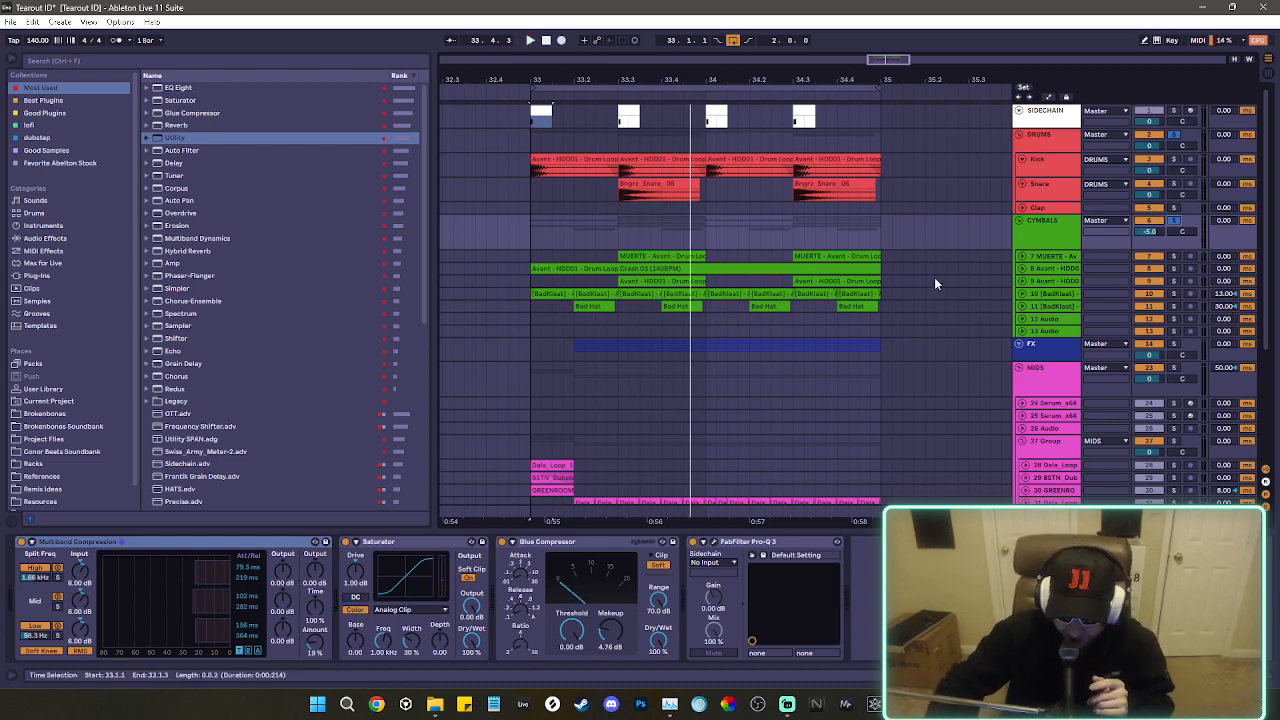
pyautogui.click(1173, 294)
pyautogui.press('space')
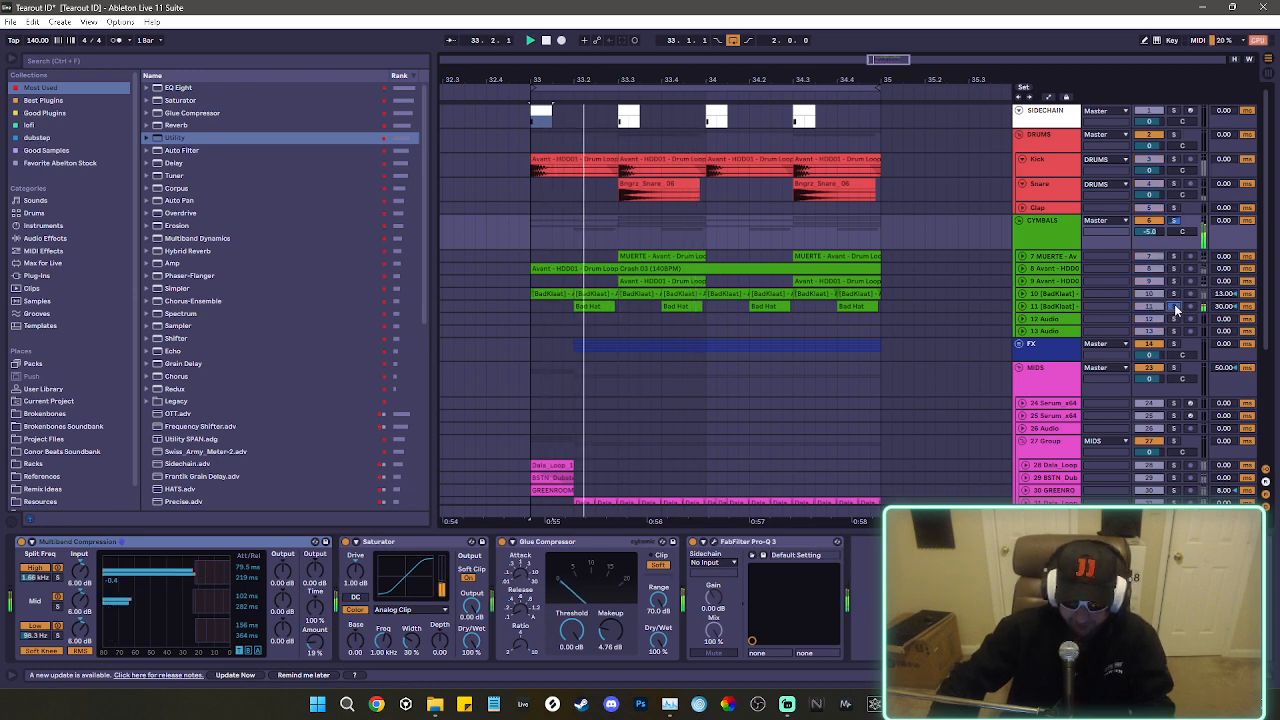
# Expand the individual CYMBALS tracks to view their waveforms and volumes, and collapse them back under the group.
pyautogui.click(1066, 257)
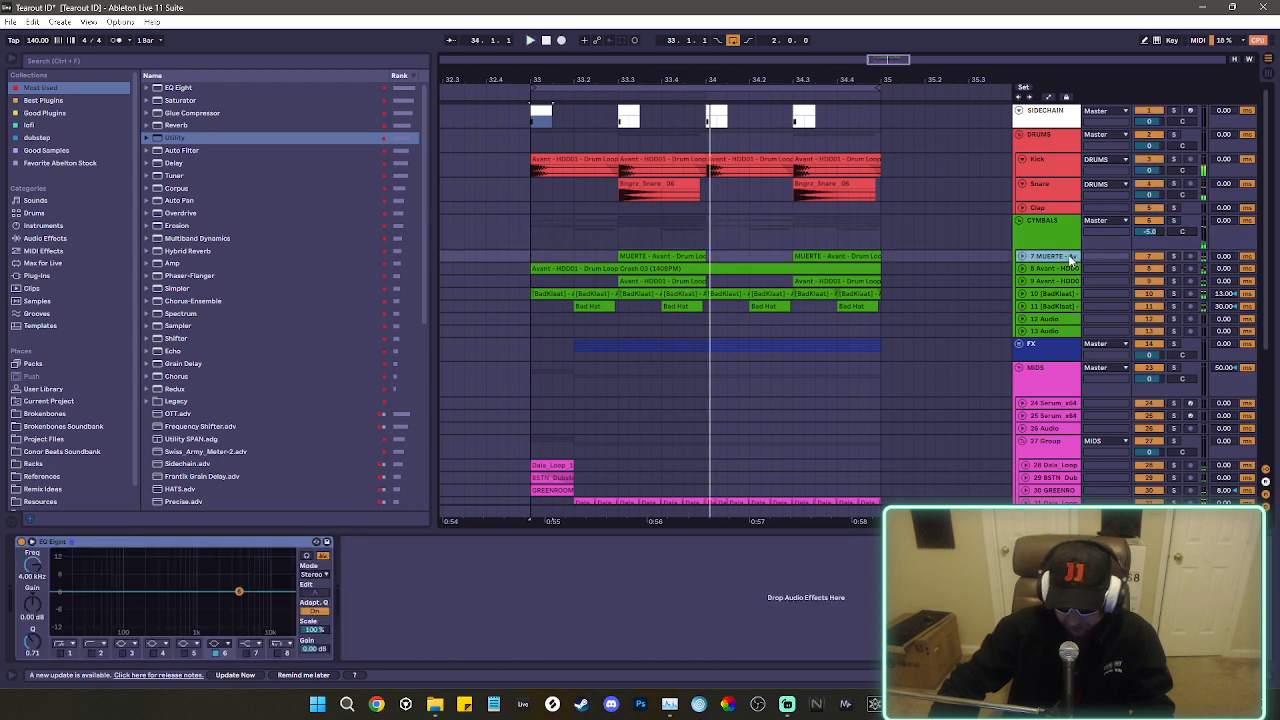
pyautogui.moveTo(1074, 262); pyautogui.dragTo(1080, 271)
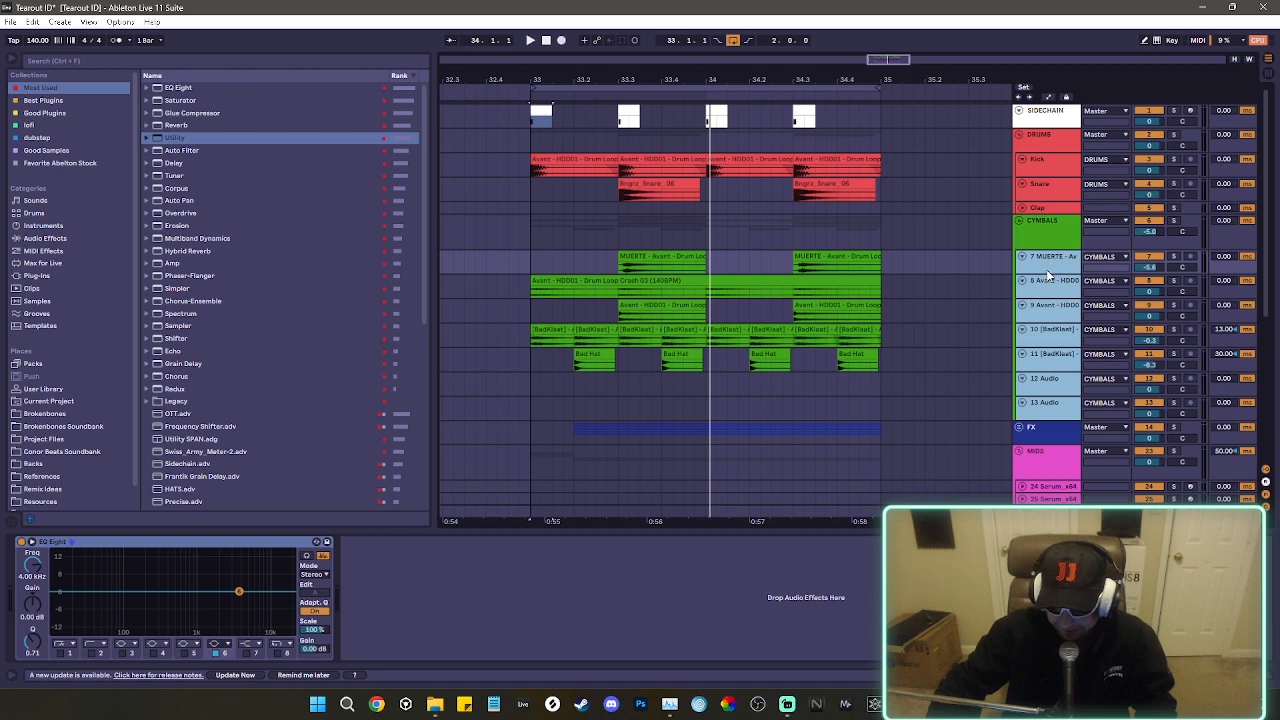
pyautogui.click(1022, 257)
pyautogui.click(1049, 237)
# Unfold and solo the FX group, and play the loop with the TREASURES track's first clip selected.
pyautogui.scroll(-2, 1020, 330)
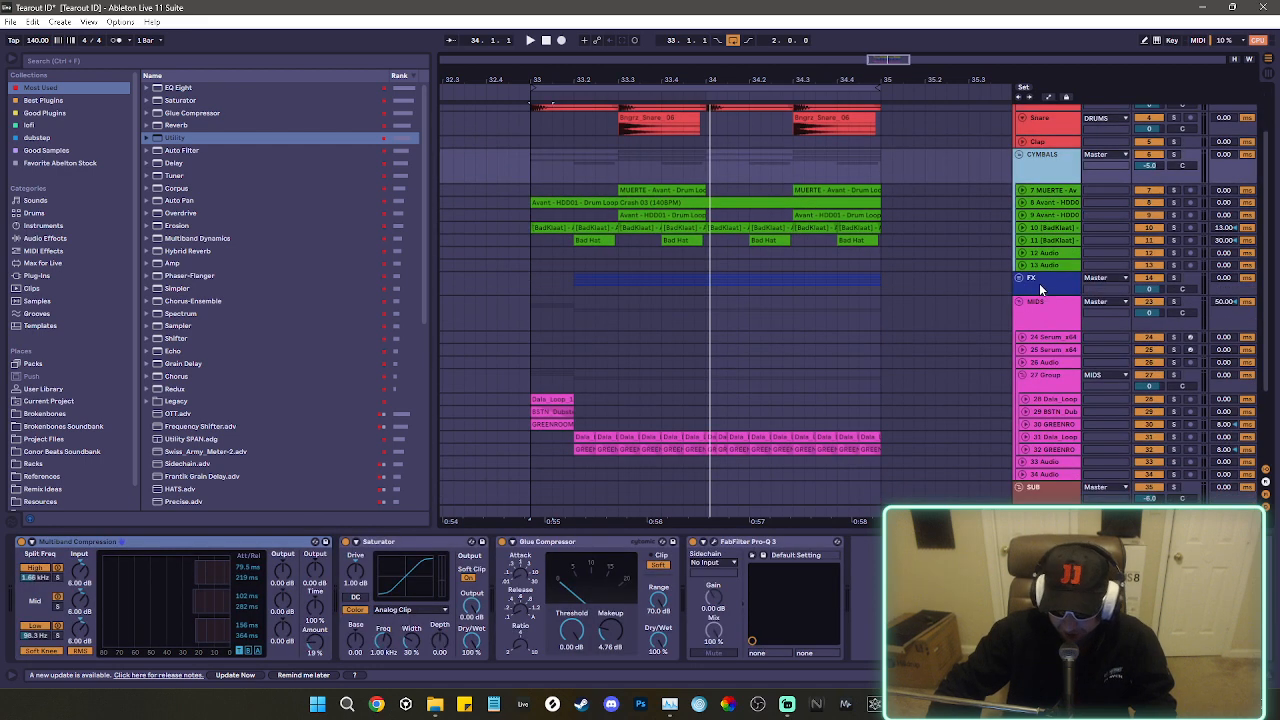
pyautogui.click(1040, 285)
pyautogui.moveTo(1034, 292); pyautogui.dragTo(1036, 303)
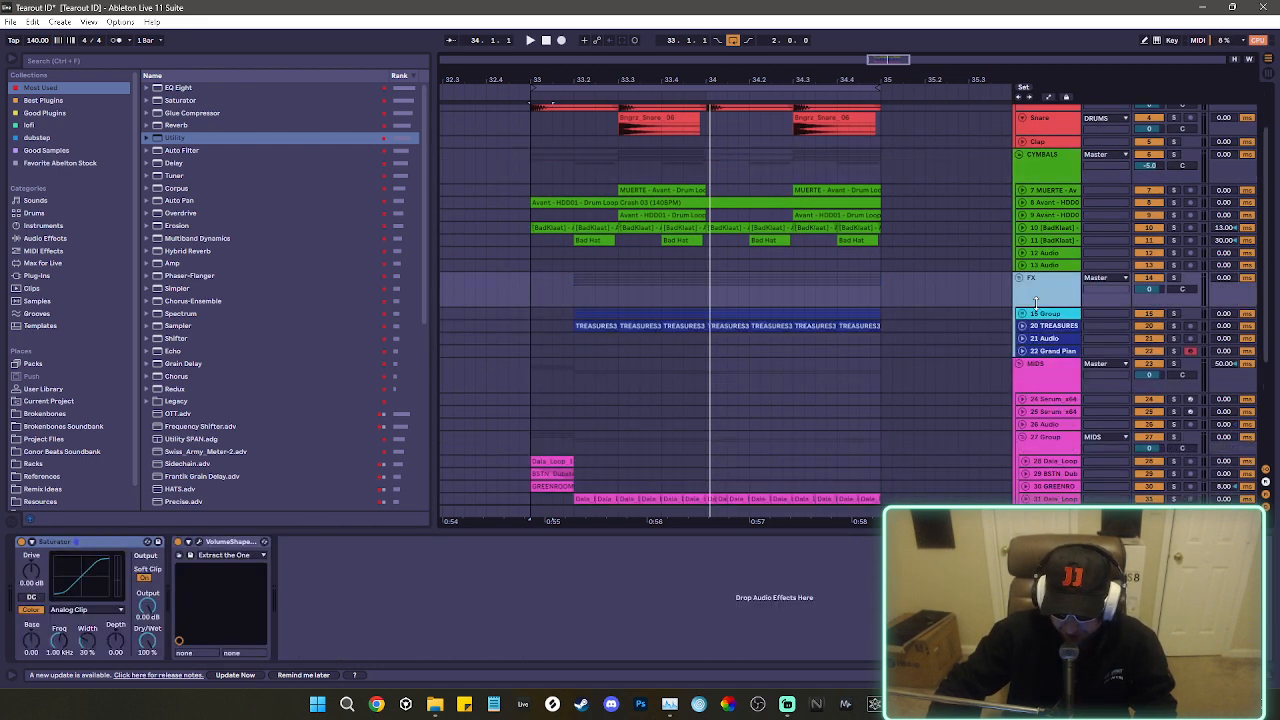
pyautogui.click(577, 324)
pyautogui.press('space')
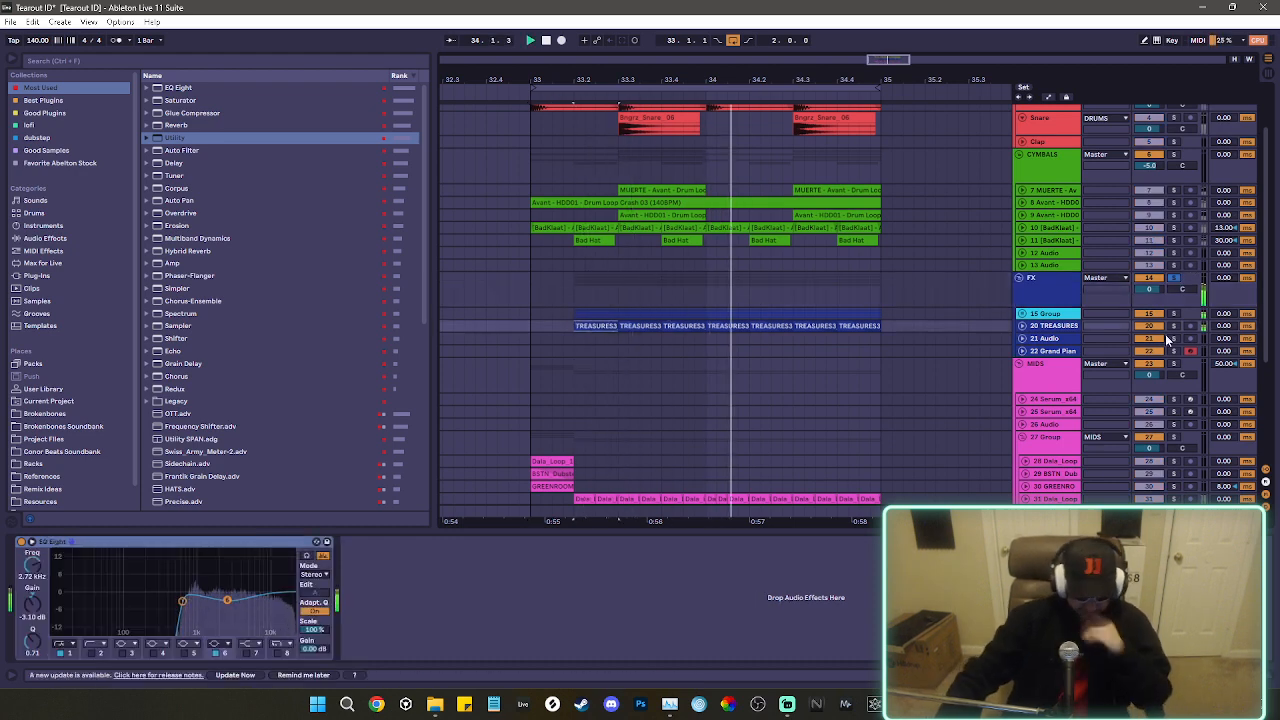
# View the FX group's device chain, and expand its nested 15 Group to show the group's tracks and FabFilter Pro-Q 3.
pyautogui.click(1110, 300)
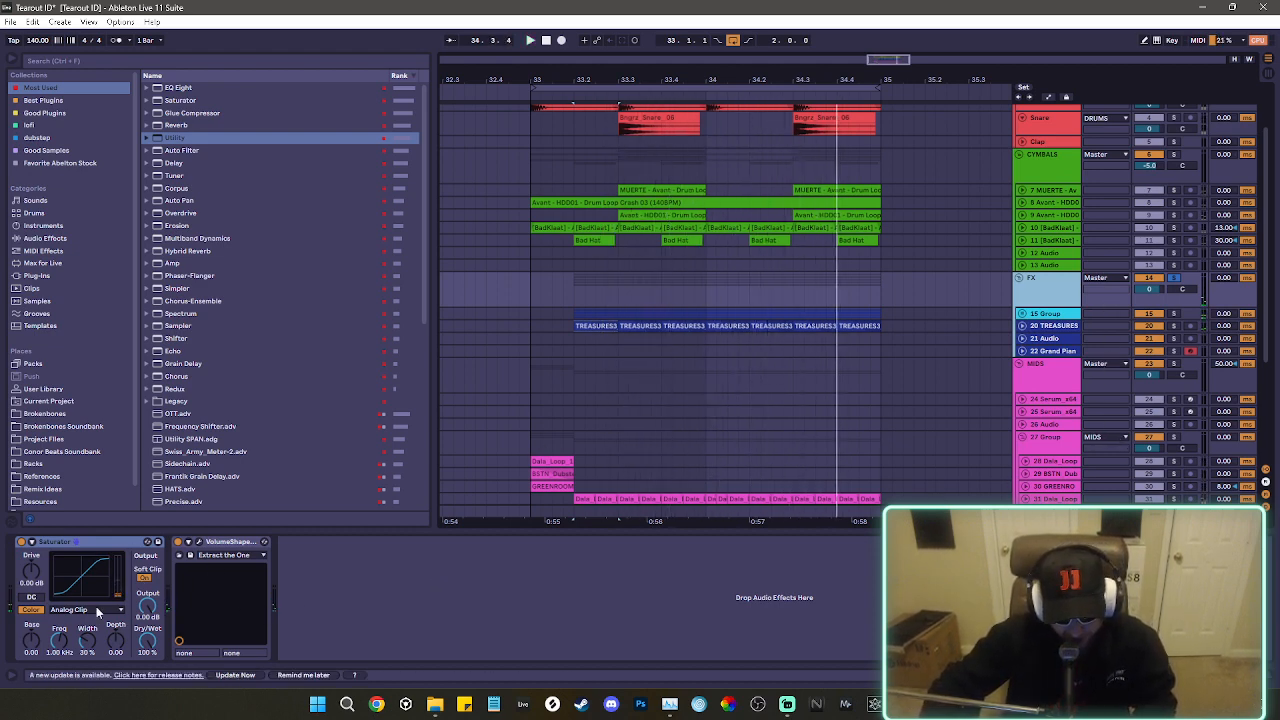
pyautogui.click(1062, 316)
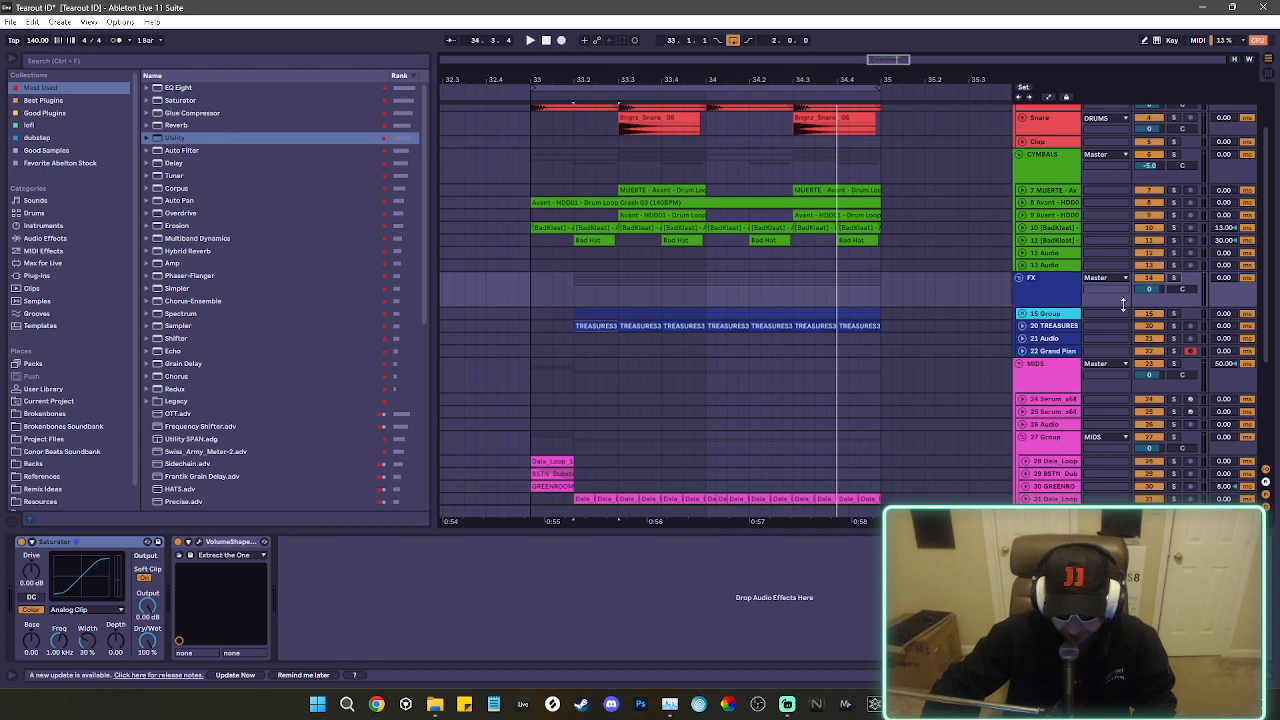
pyautogui.moveTo(1064, 319); pyautogui.dragTo(1067, 338)
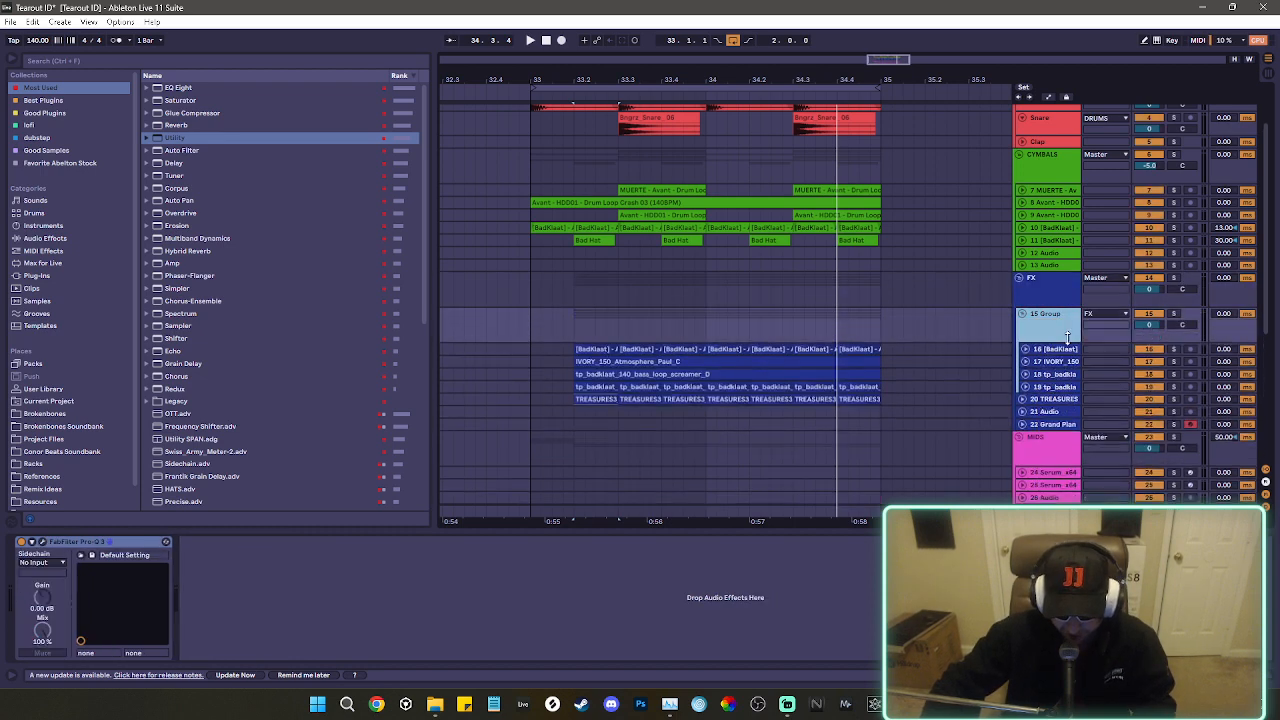
# Solo the 15 Group and play the loop while inspecting its FabFilter Pro-Q 3 curve, and close the plug-in window.
pyautogui.scroll(-3, 1050, 320)
pyautogui.click(1173, 248)
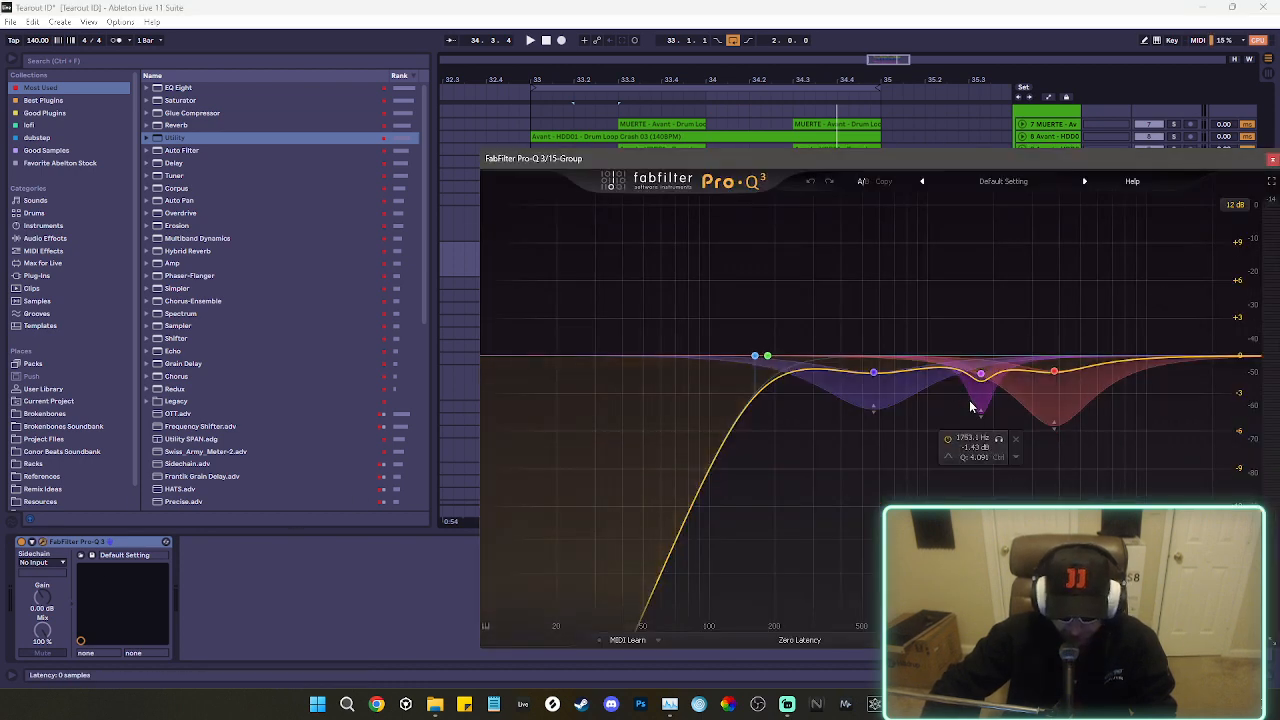
pyautogui.press('space')
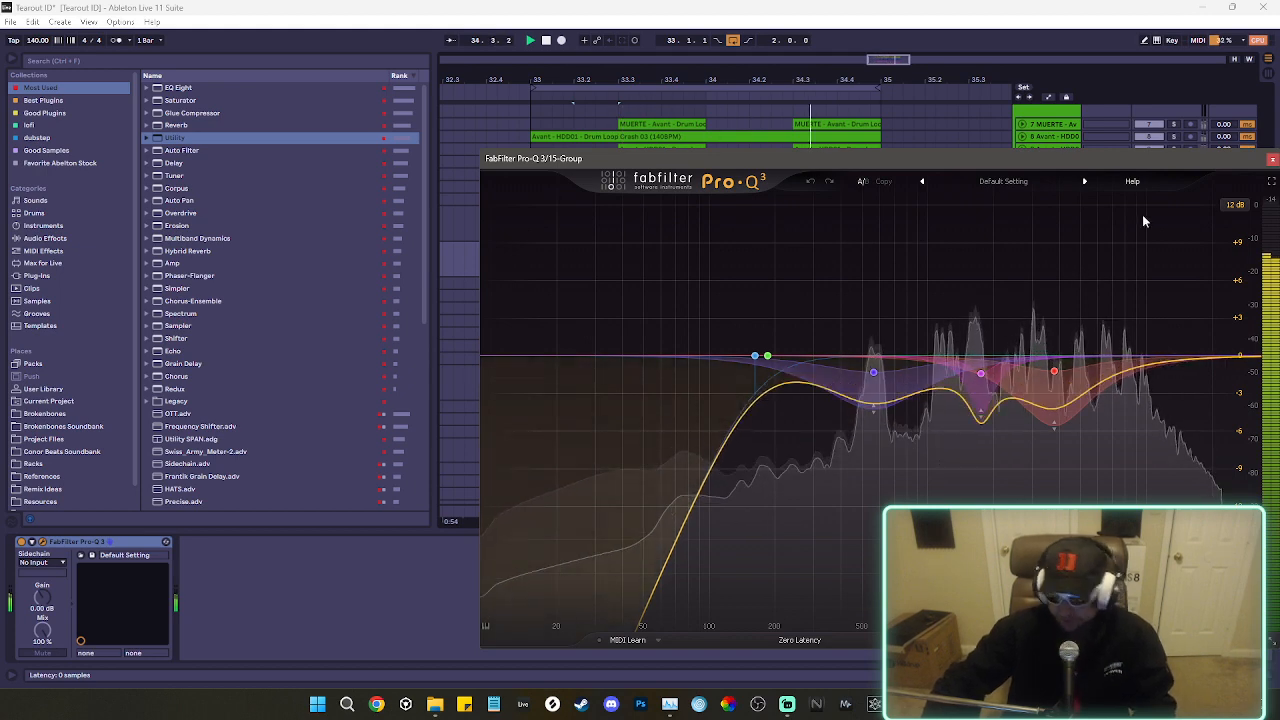
pyautogui.click(1273, 161)
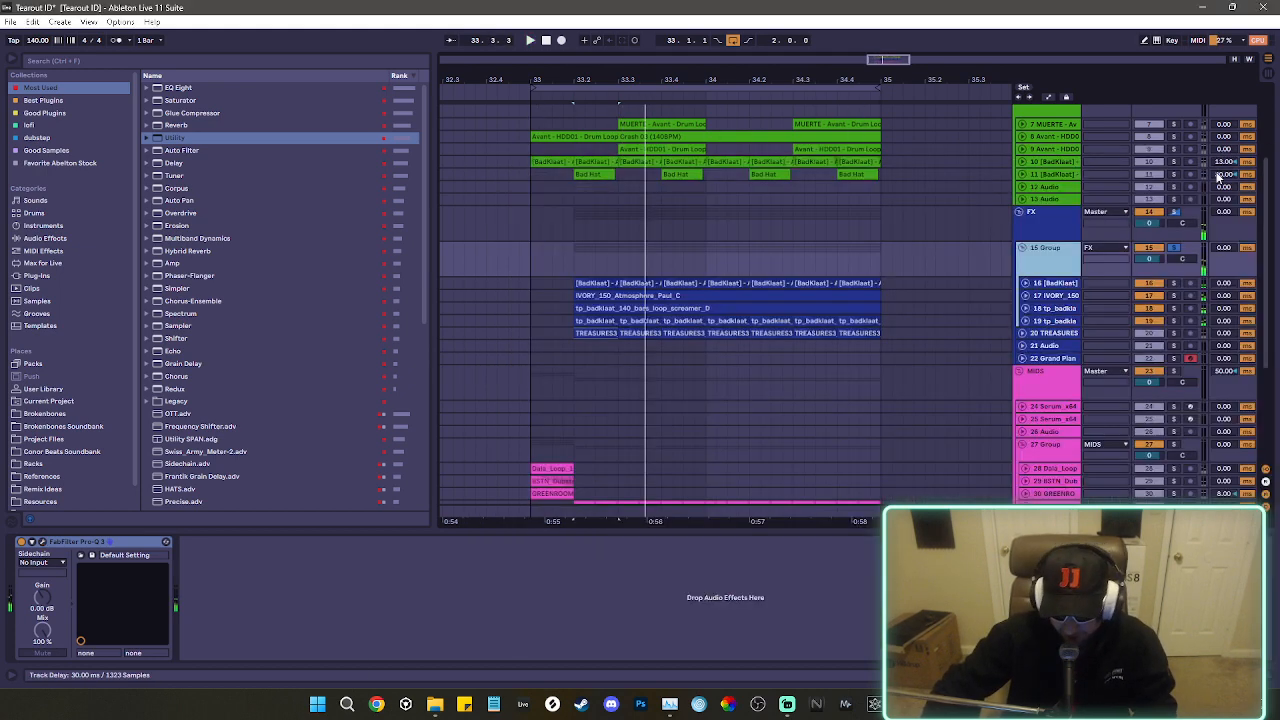
# Add a Reverb to the 15 Group with size 0.71, decay 473 ms and 62% dry/wet, and play the loop.
pyautogui.click(172, 125)
pyautogui.doubleClick(172, 125)
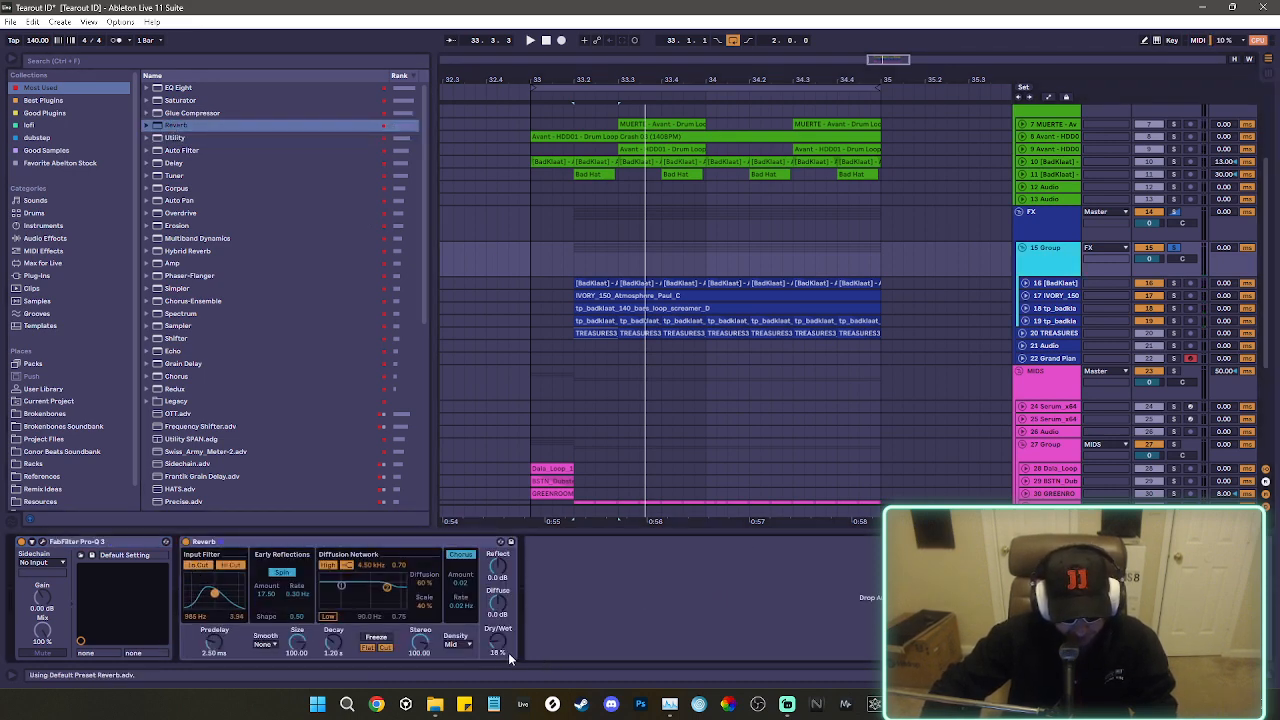
pyautogui.moveTo(500, 648); pyautogui.dragTo(500, 634)
pyautogui.press('space')
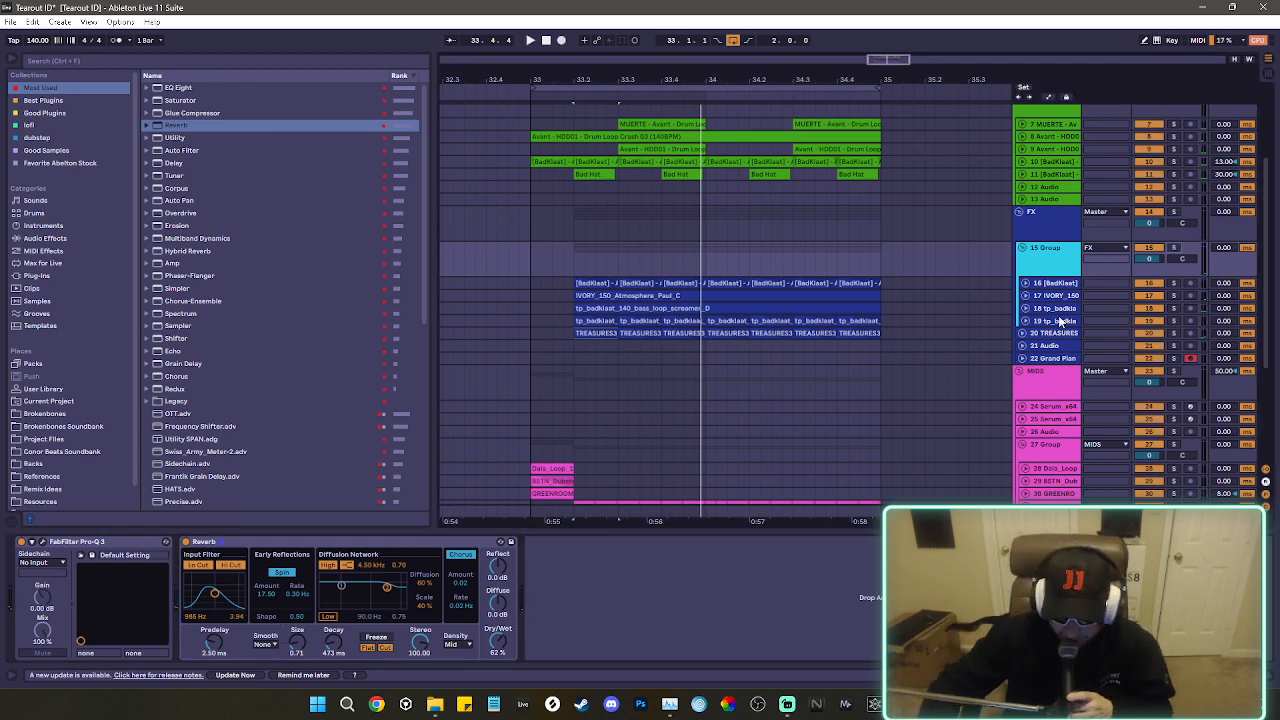
# Expand the four tracks inside the 15 Group and view the device chain of each one.
pyautogui.scroll(-1, 1060, 275)
pyautogui.click(1054, 272)
pyautogui.keyDown('shift'); pyautogui.click(1056, 308); pyautogui.keyUp('shift')
pyautogui.press('u')
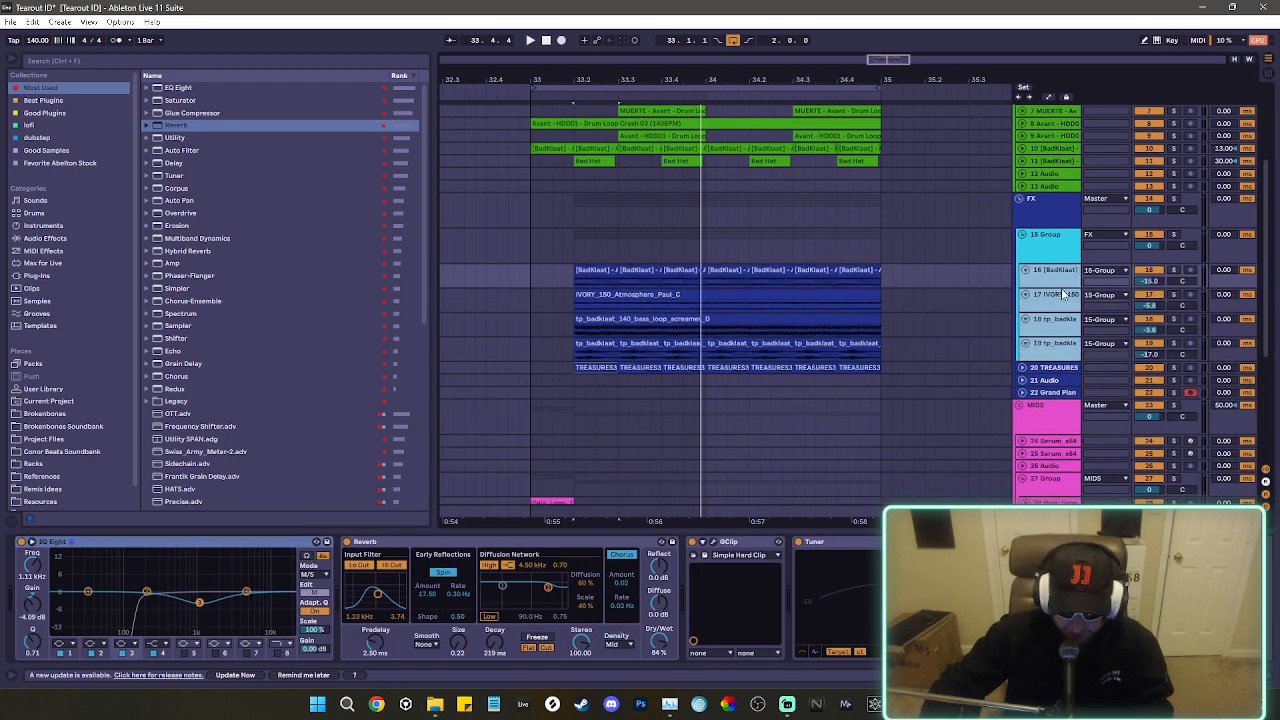
pyautogui.click(1248, 288)
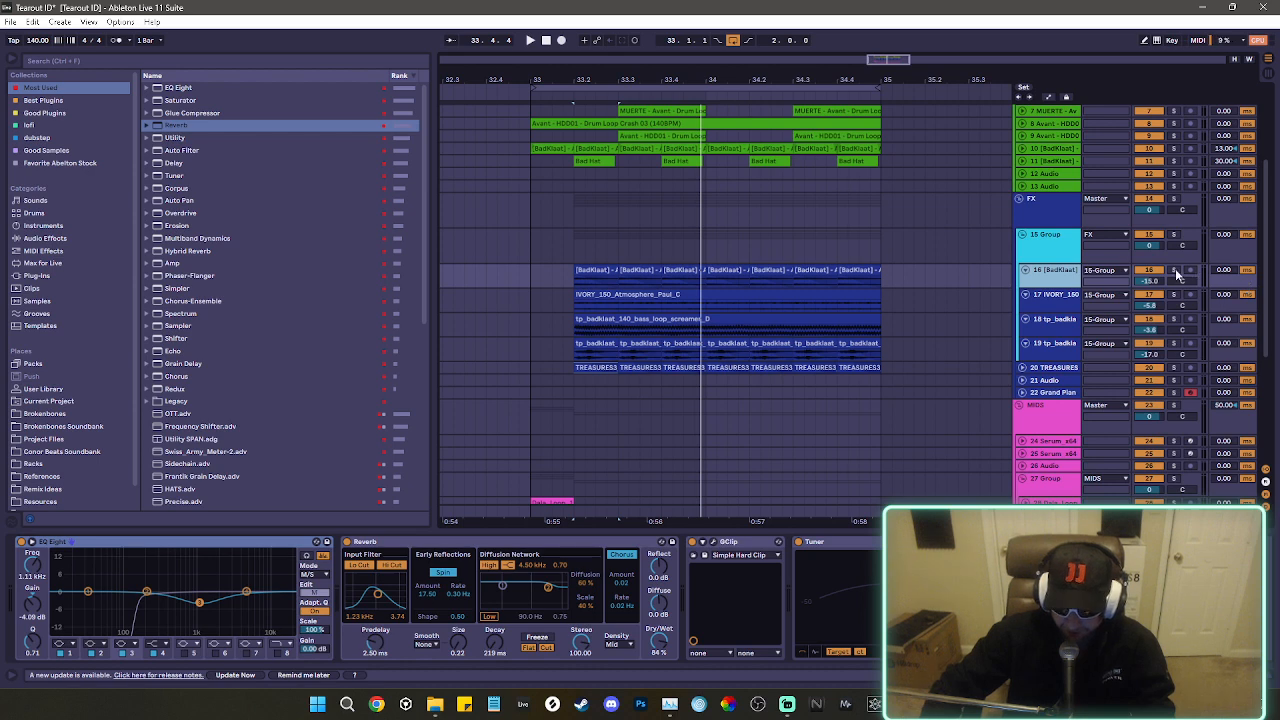
pyautogui.click(1052, 298)
pyautogui.click(1044, 328)
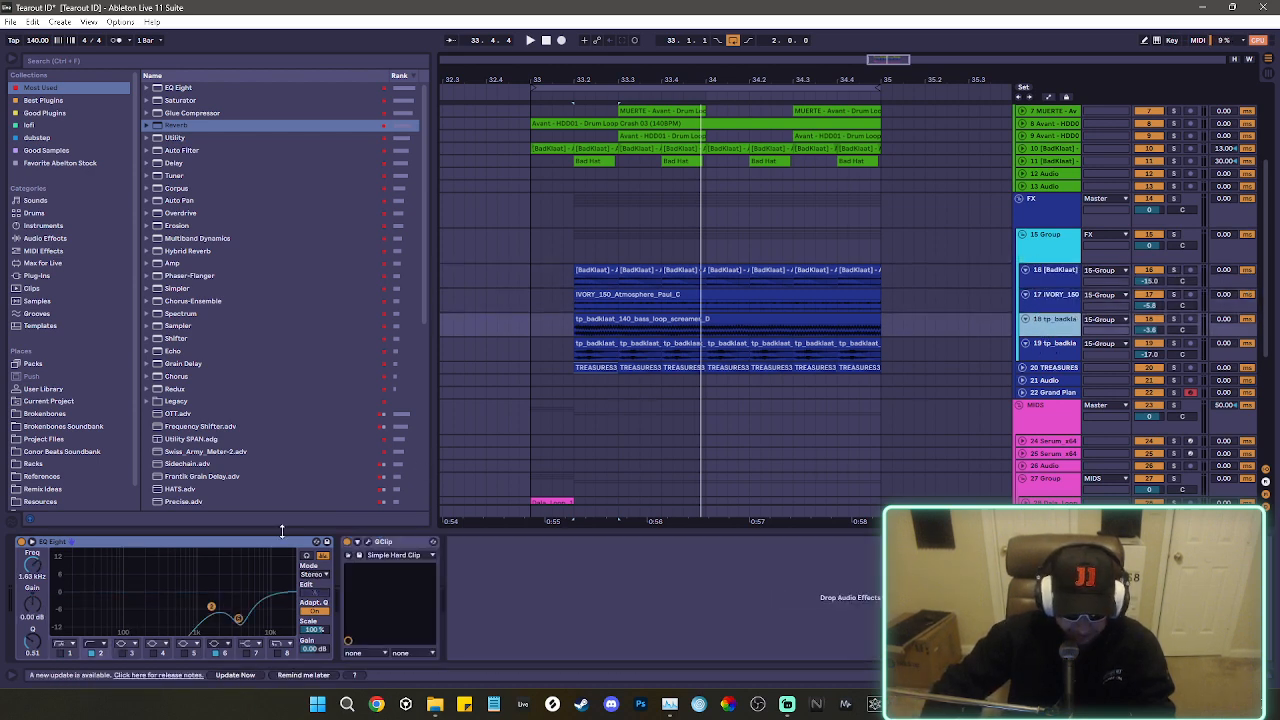
pyautogui.click(1058, 349)
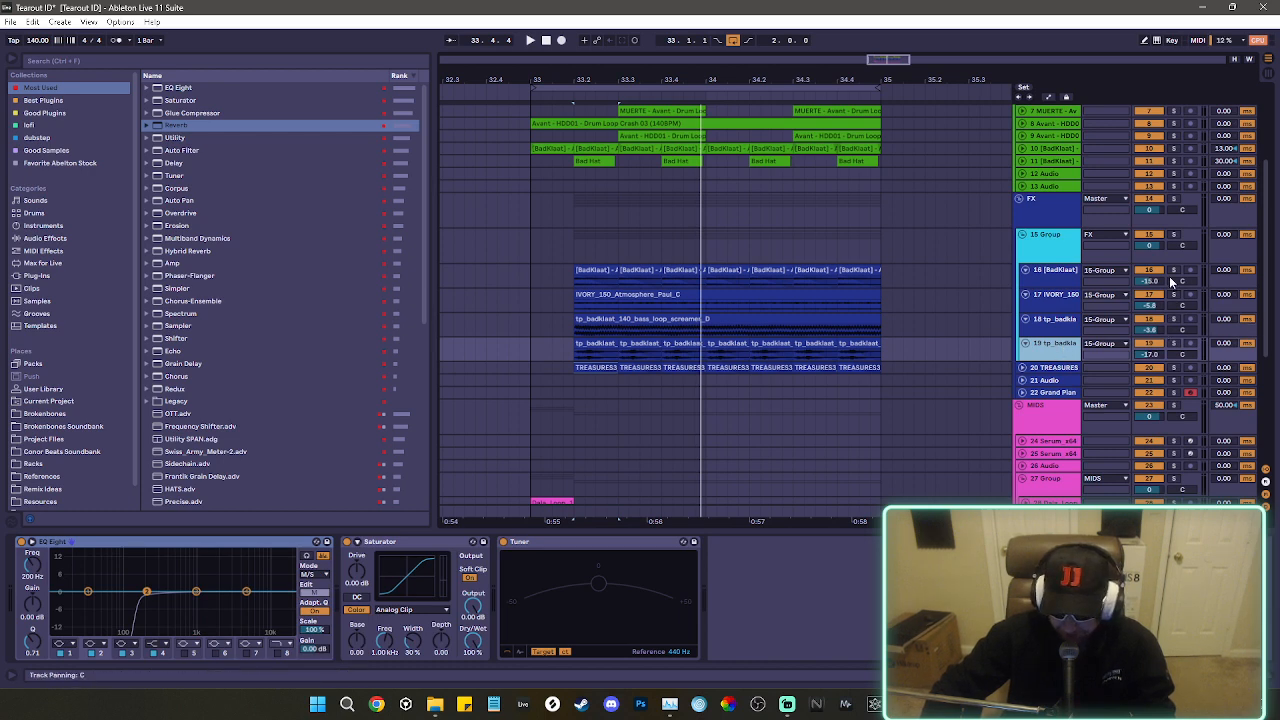
# Audition individual 15 Group tracks in solo, and expand and solo the TREASURES track to hear it with its EQ Eight.
pyautogui.press('space')
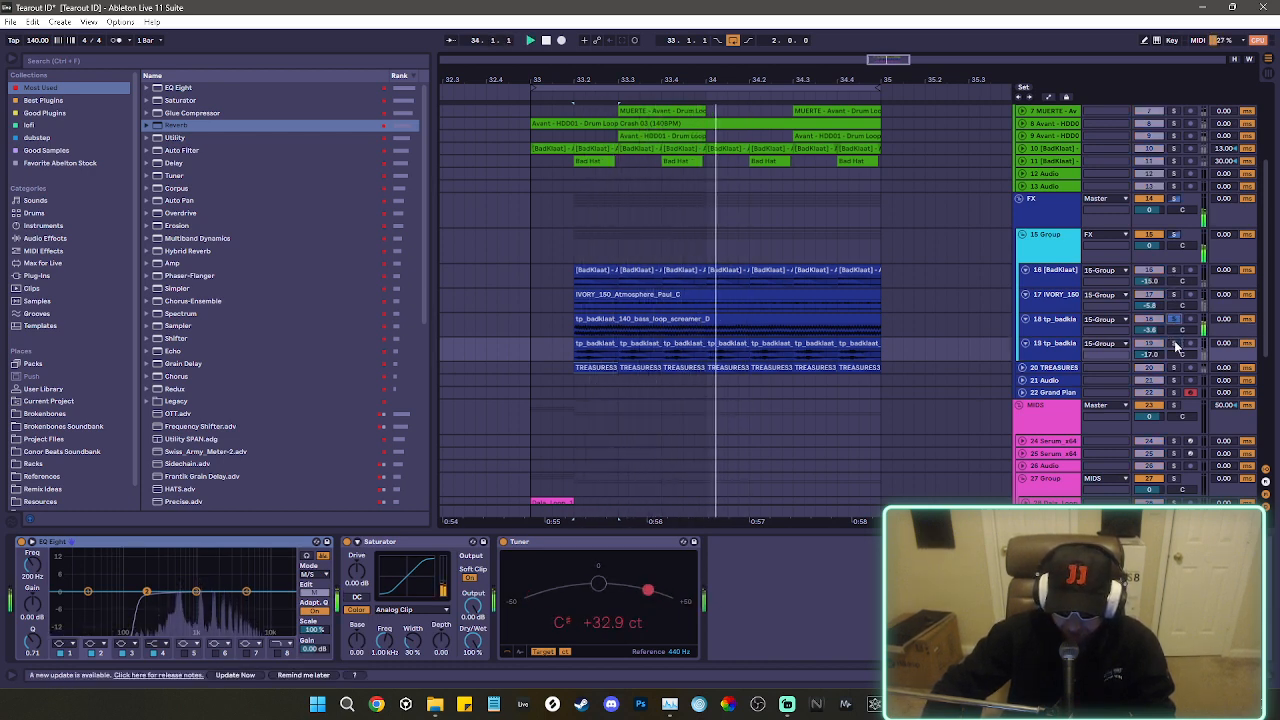
pyautogui.click(1175, 270)
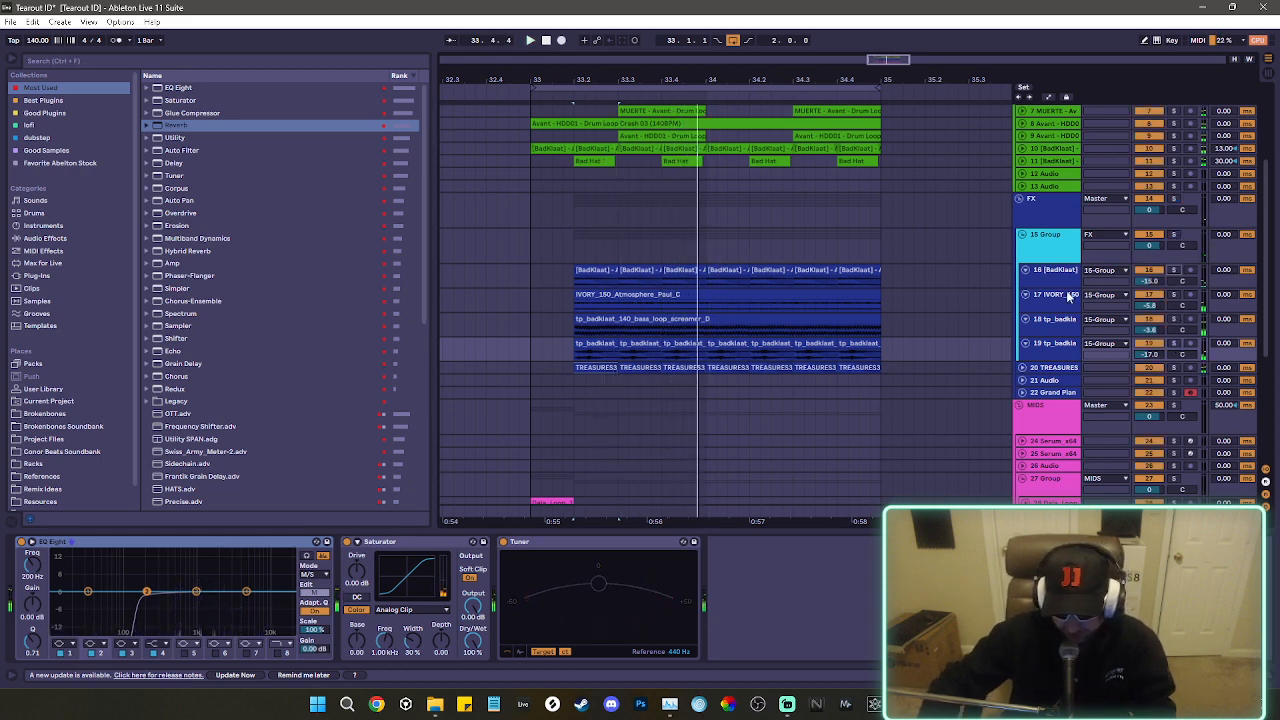
pyautogui.scroll(-2, 1104, 355)
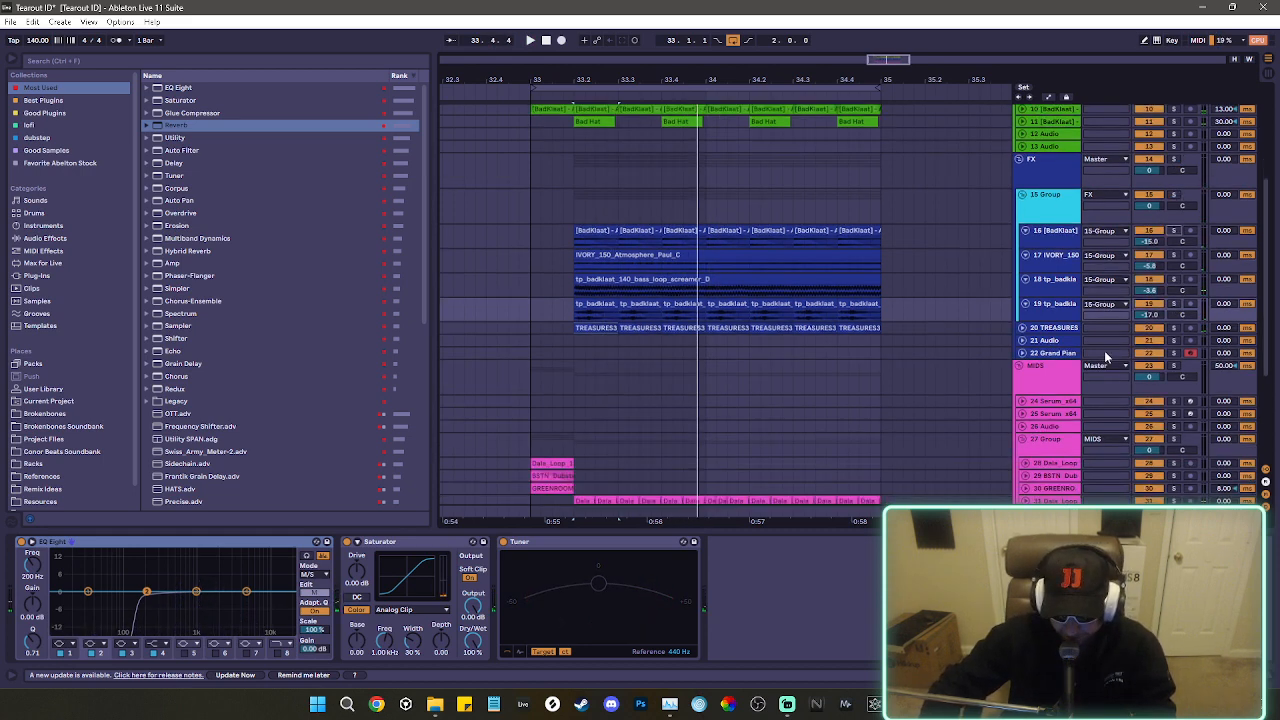
pyautogui.click(1055, 331)
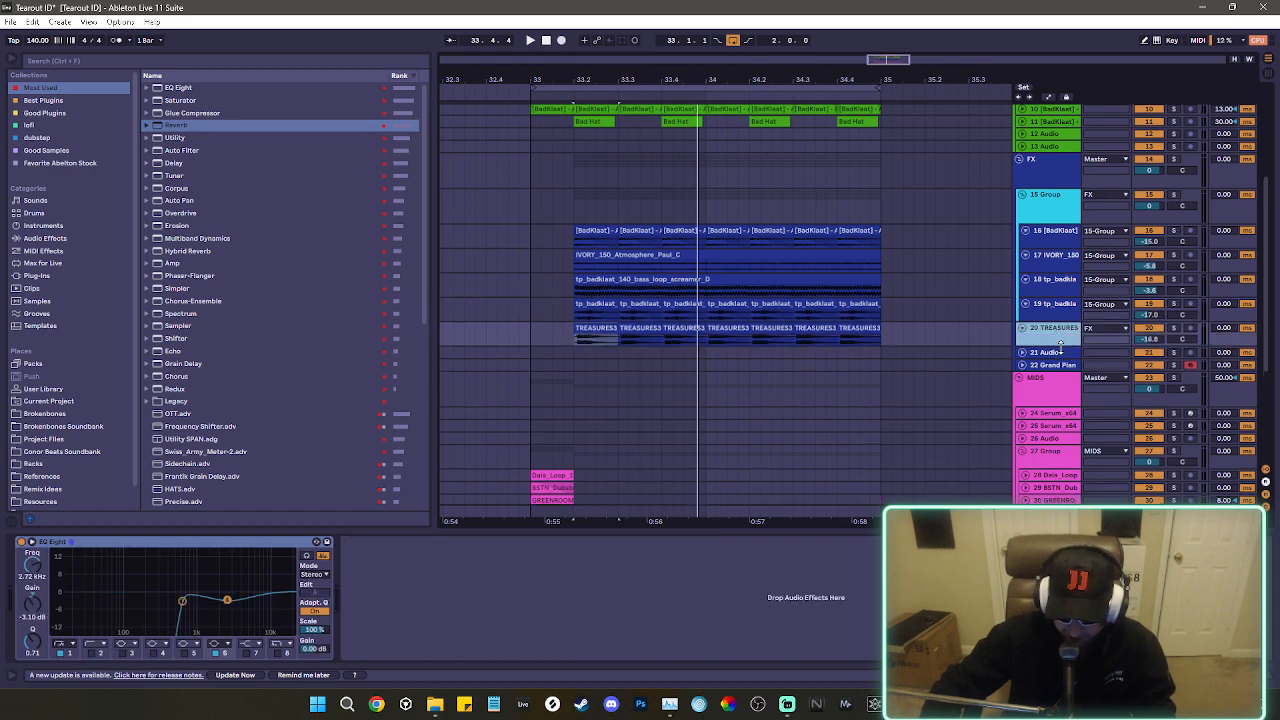
pyautogui.click(1174, 328)
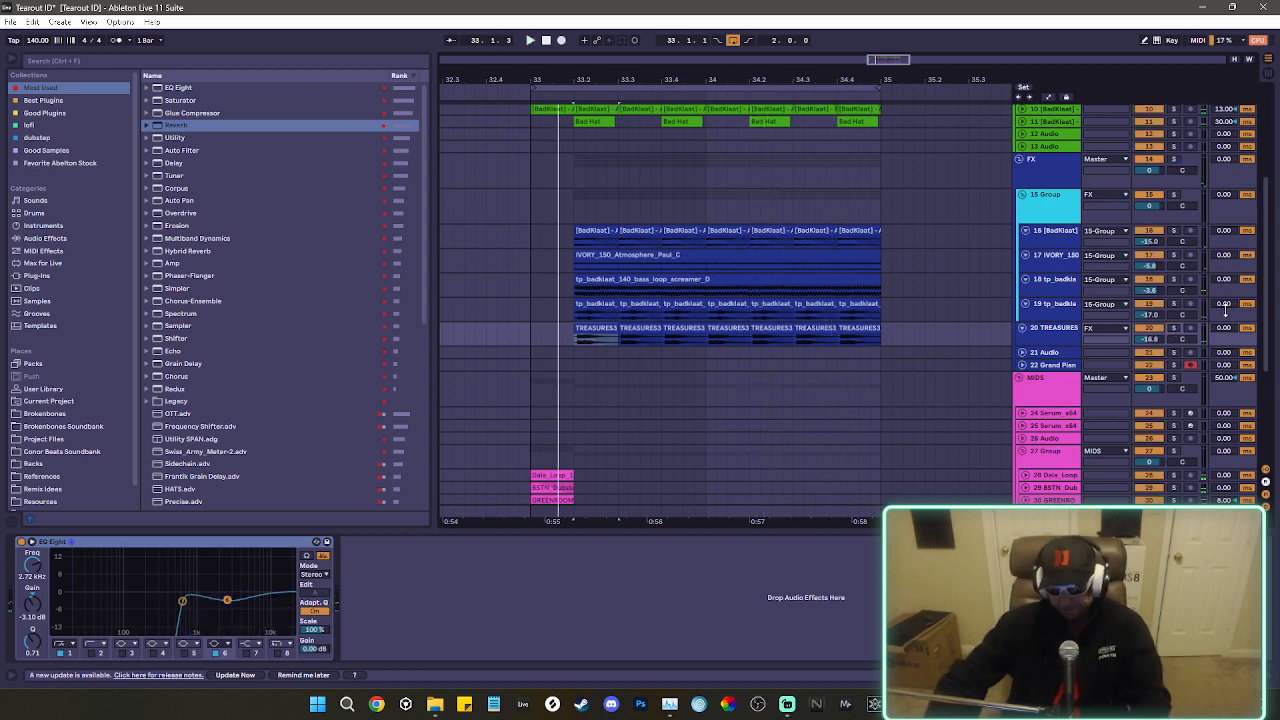
# Collapse the 15 Group and TREASURES tracks under FX, and show the MIDS group's device chain.
pyautogui.click(1046, 222)
pyautogui.moveTo(1048, 220); pyautogui.dragTo(1051, 210)
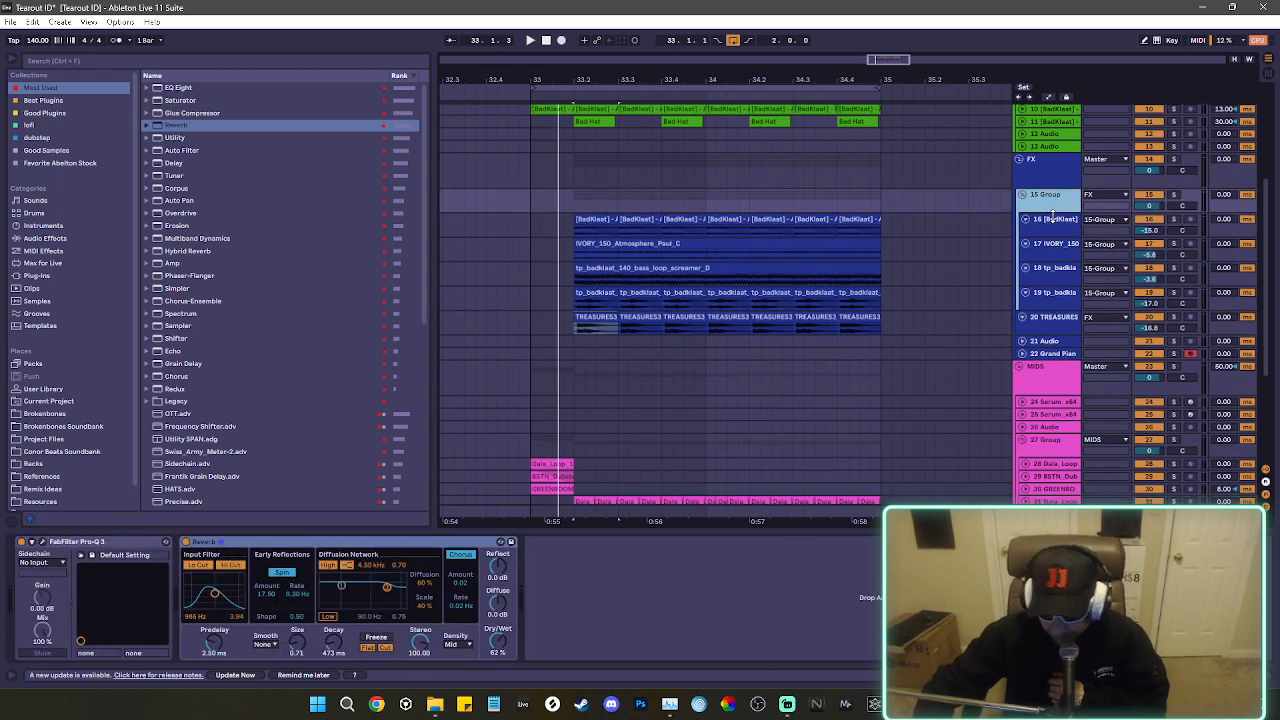
pyautogui.hotkey('ctrl', 'a')
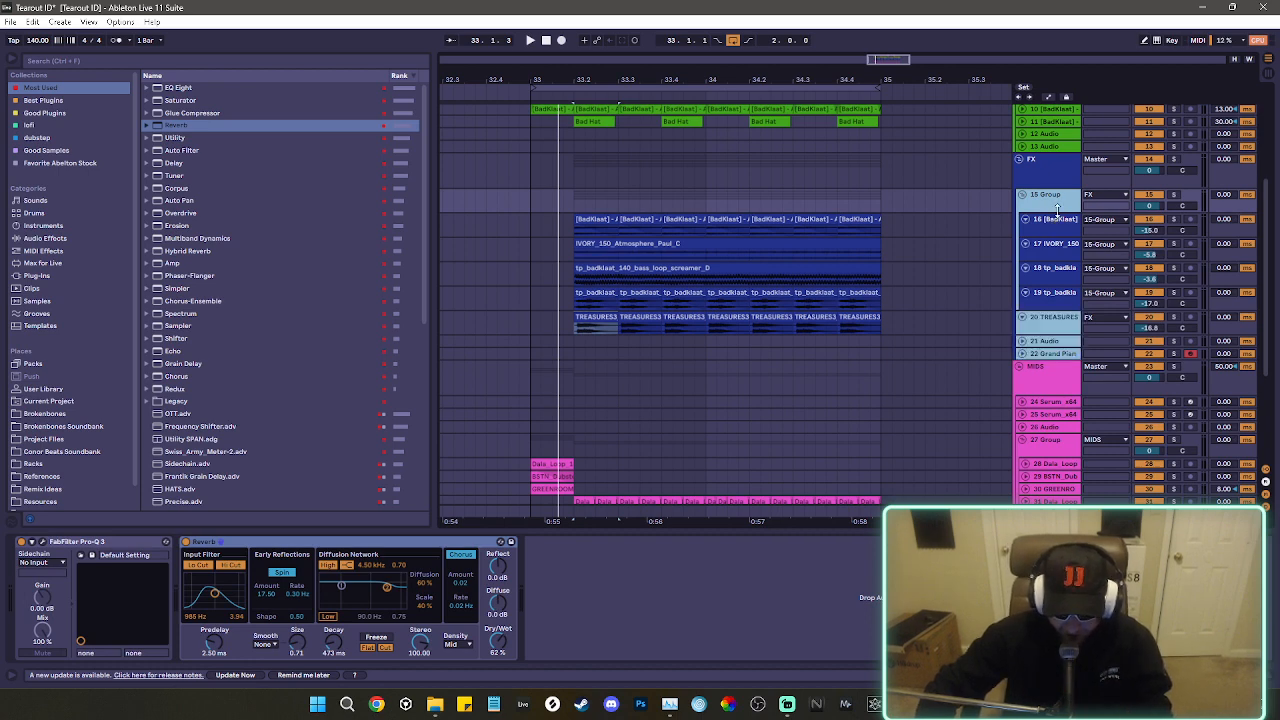
pyautogui.press('u')
pyautogui.click(1055, 258)
pyautogui.scroll(-1, 1055, 258)
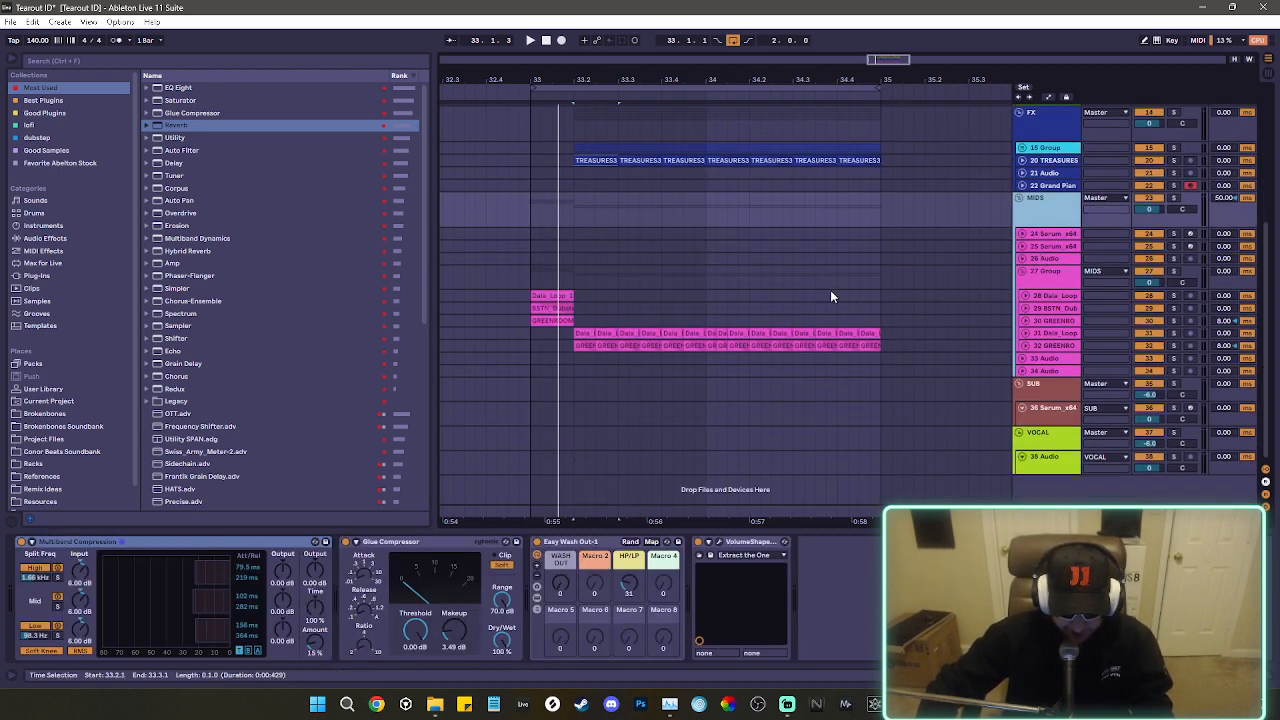
# View the devices on the two Serum tracks, the nested 27 Group and its first loop tracks within MIDS.
pyautogui.click(1064, 233)
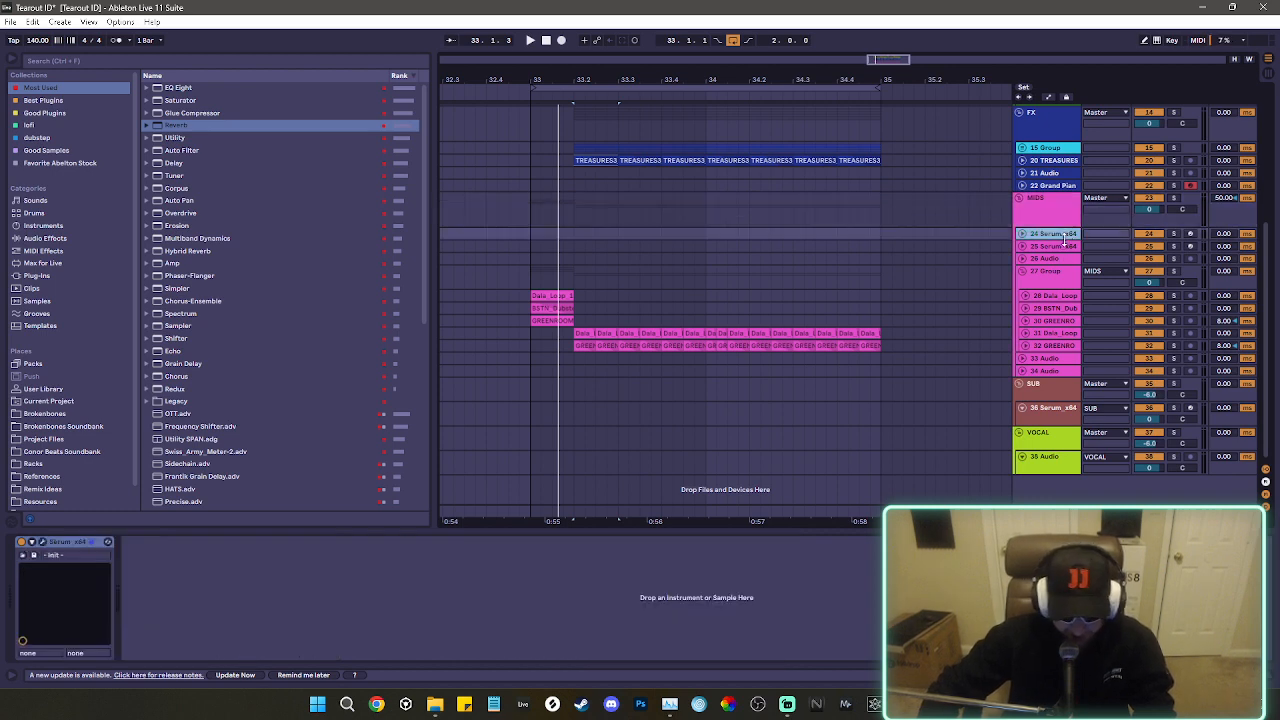
pyautogui.click(1058, 246)
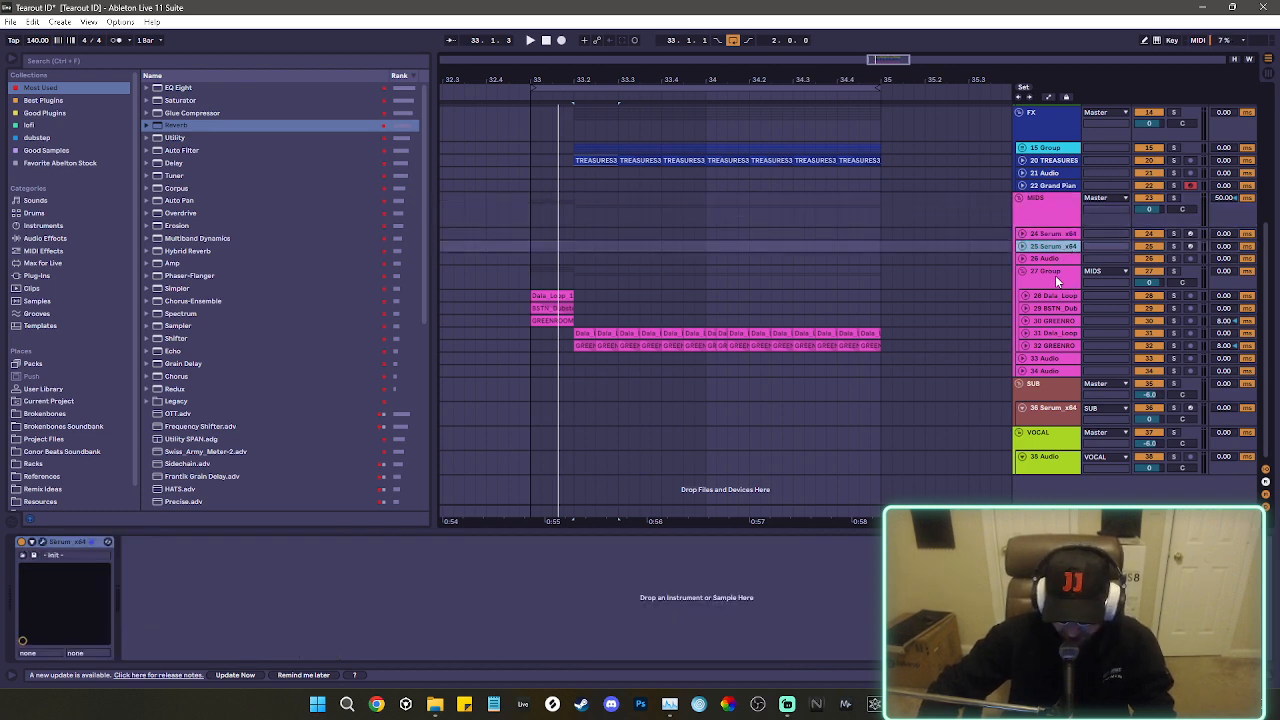
pyautogui.click(1056, 277)
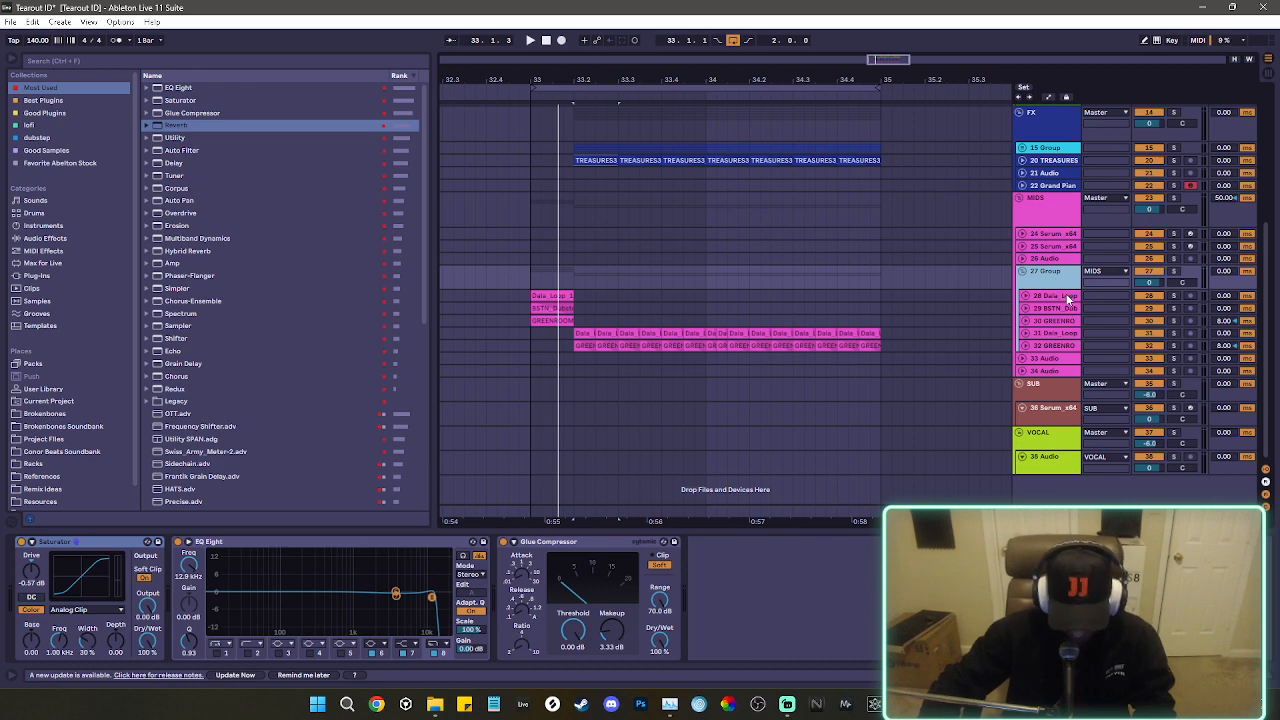
pyautogui.click(1050, 308)
pyautogui.click(1050, 295)
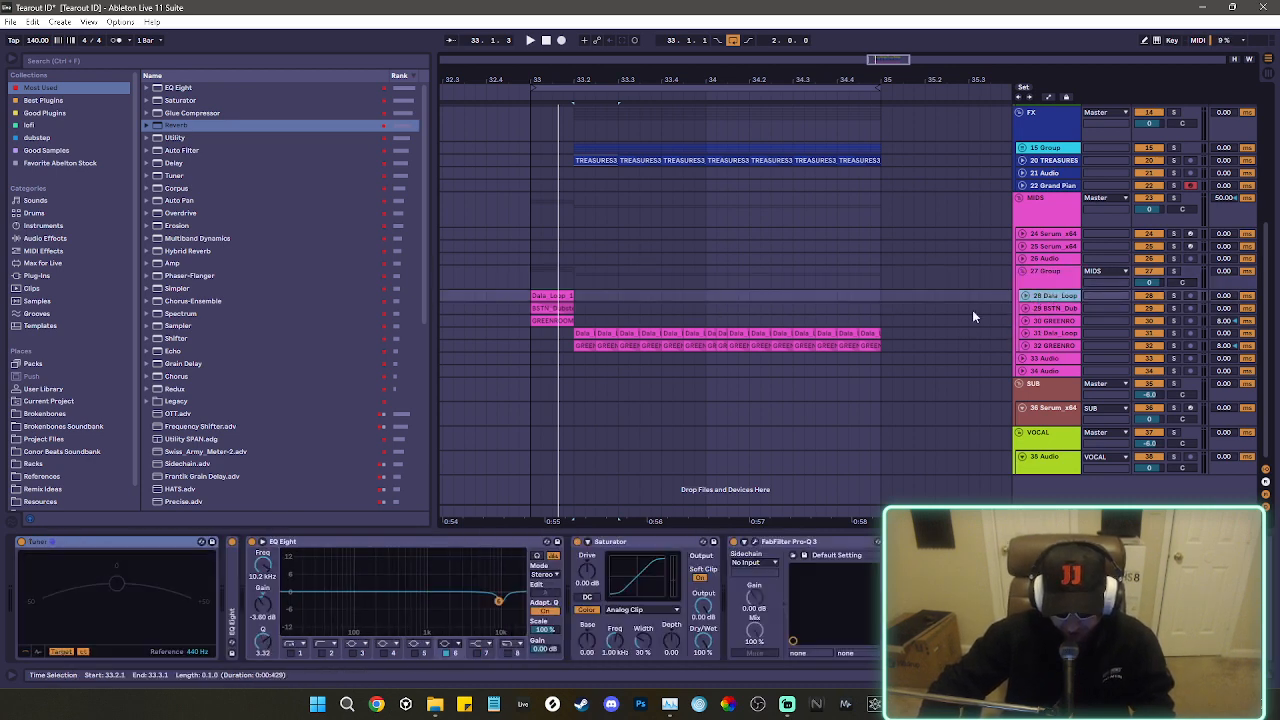
pyautogui.click(1077, 285)
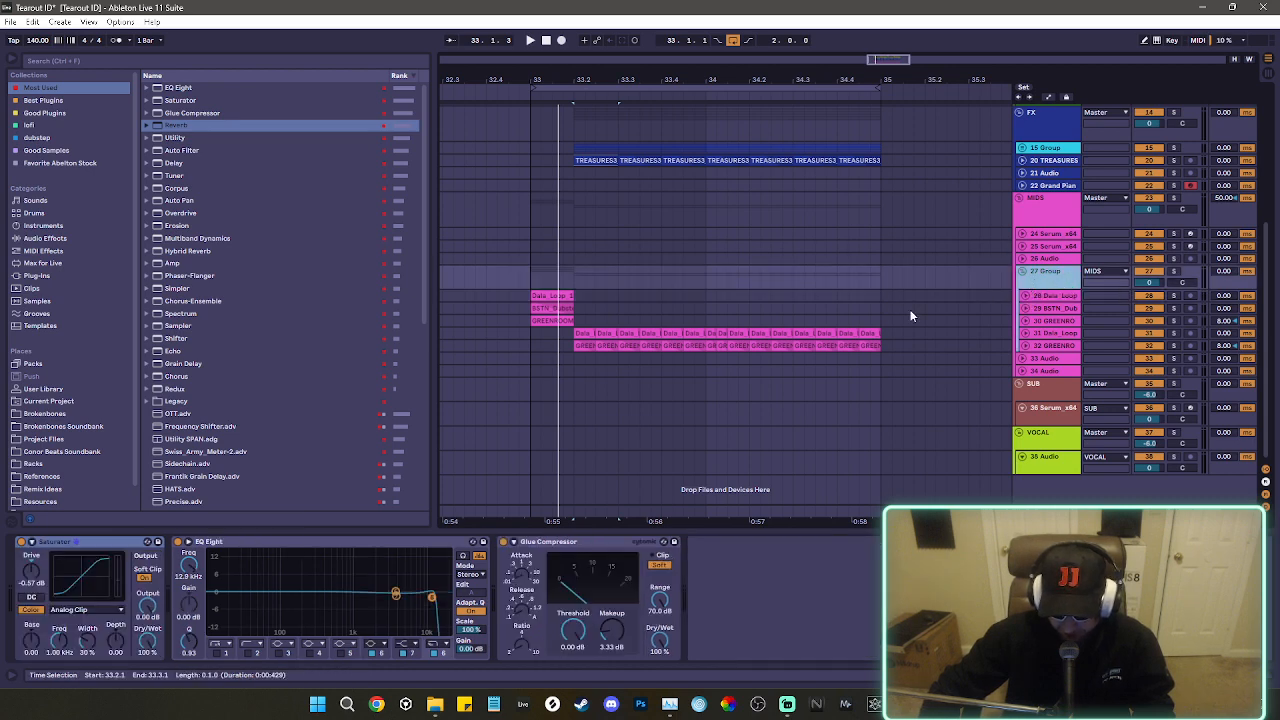
# View the MIDS group's device chain, and play the loop with MIDS soloed from the first loop clip at bar 33.
pyautogui.click(1048, 210)
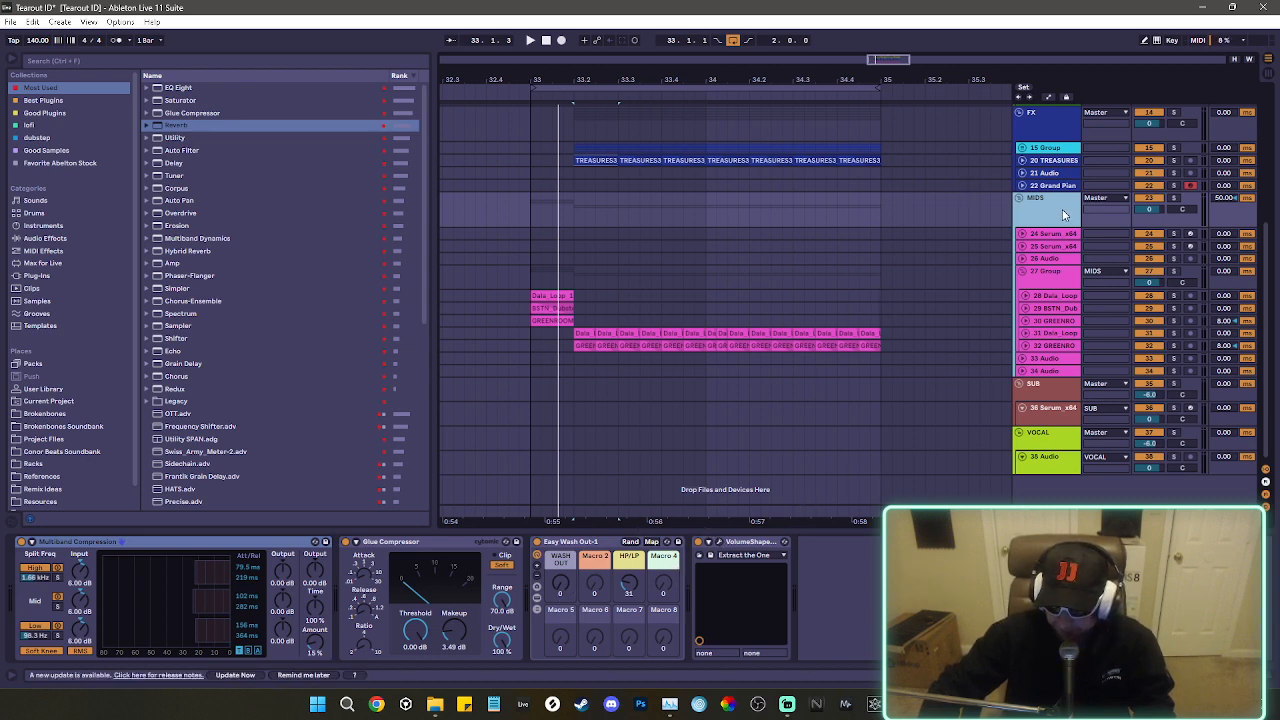
pyautogui.click(1176, 199)
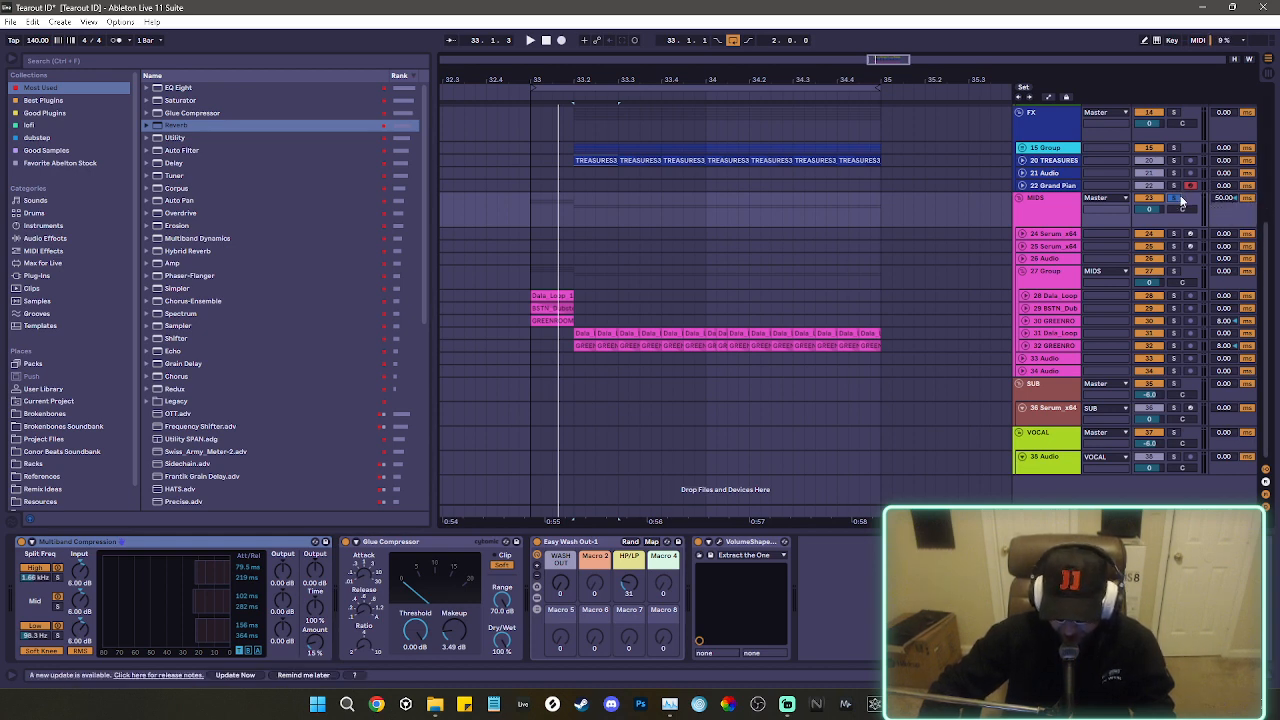
pyautogui.click(610, 295)
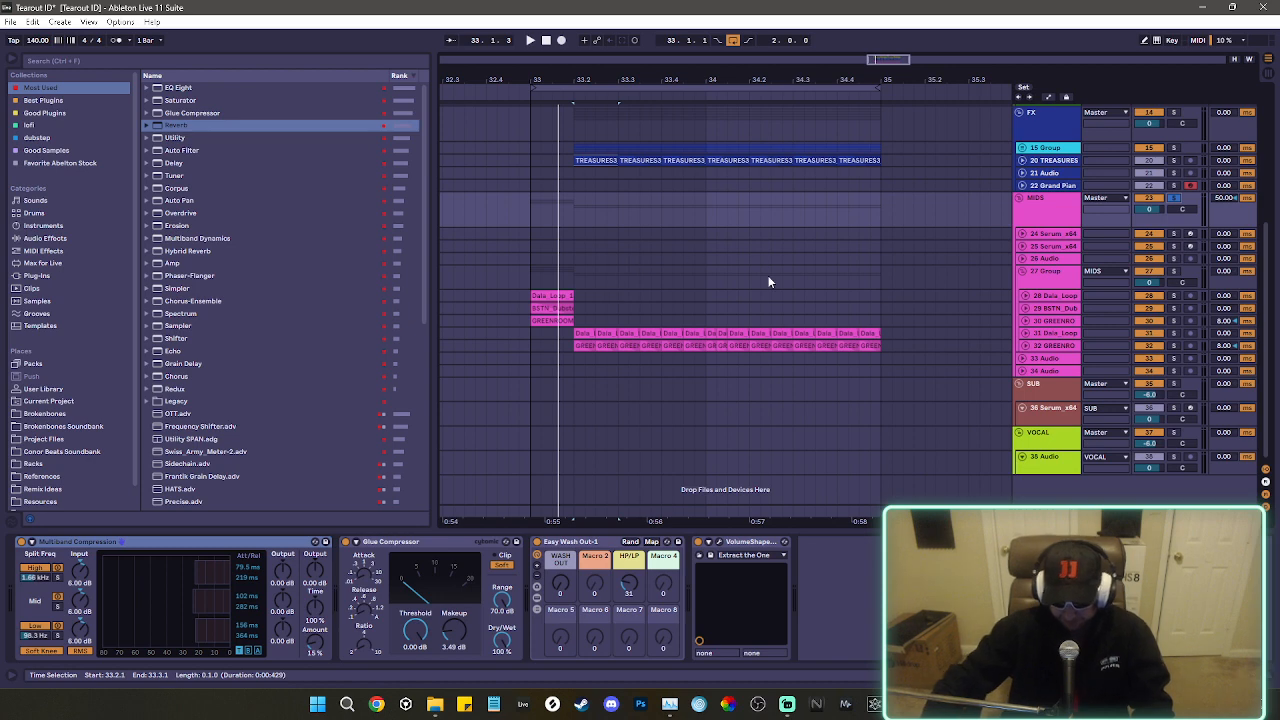
pyautogui.press('space')
pyautogui.click(551, 297)
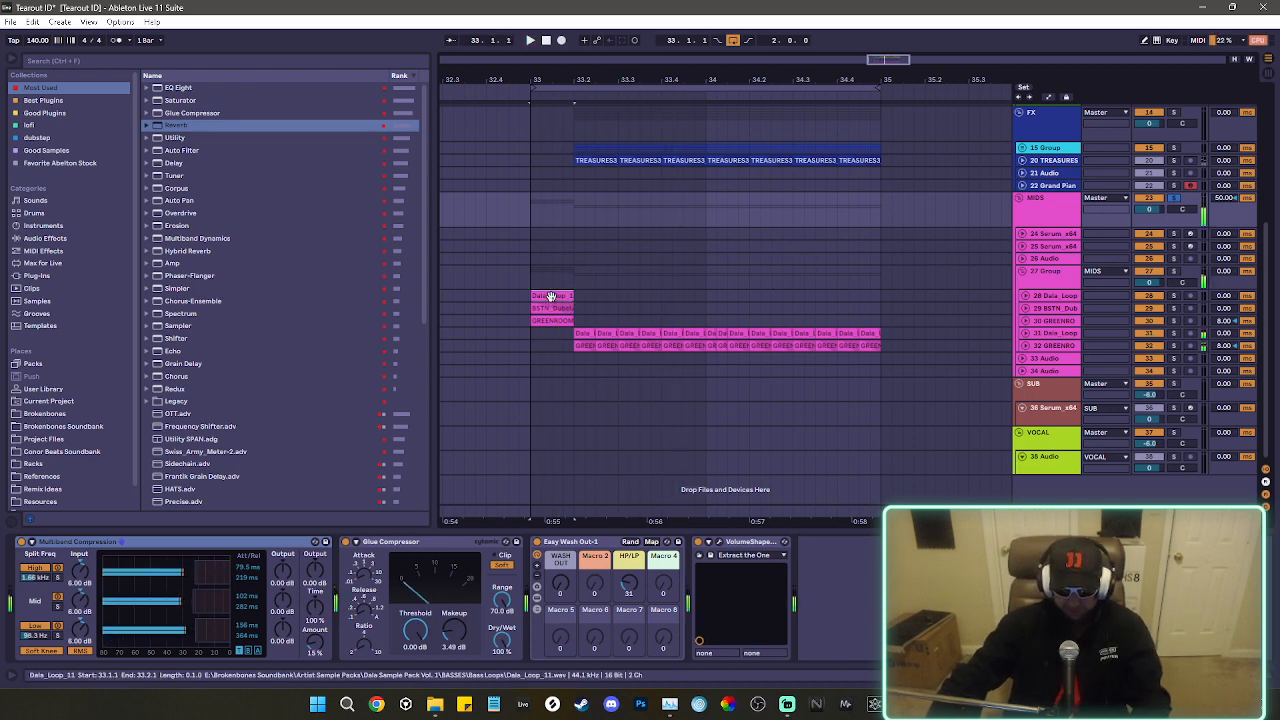
pyautogui.click(618, 311)
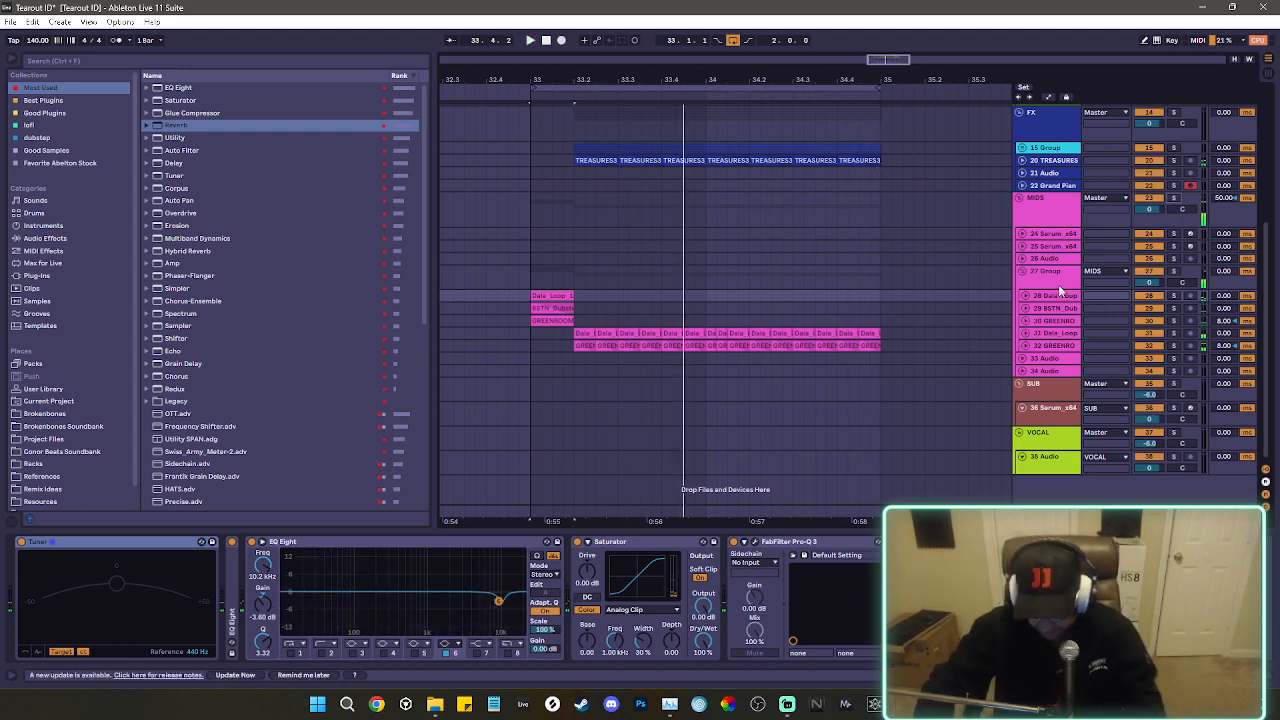
# Expand tracks 28 to 32 in the 27 Group to show their waveforms and volumes.
pyautogui.keyDown('shift'); pyautogui.click(1061, 345); pyautogui.keyUp('shift')
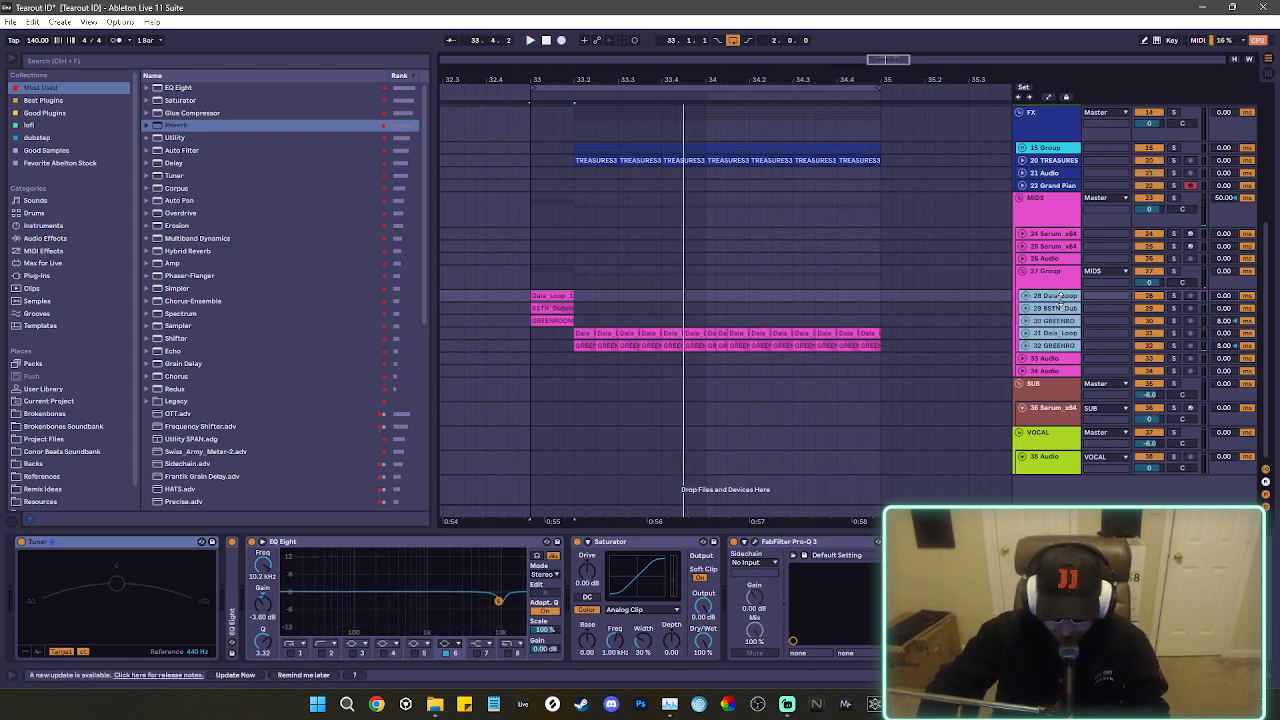
pyautogui.press('u')
pyautogui.scroll(-1, 1078, 310)
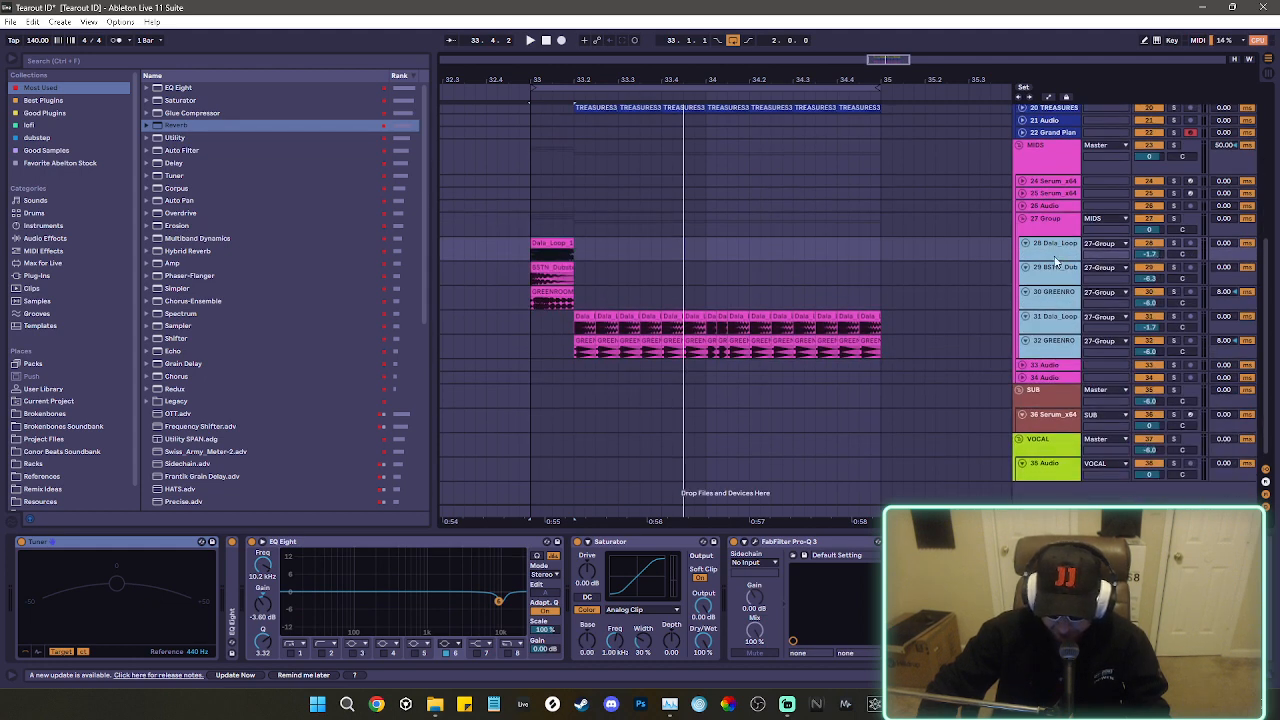
# Audition tracks 28 to 32 of the 27 Group by soloing each in turn during loop playback.
pyautogui.click(1158, 243)
pyautogui.click(1176, 244)
pyautogui.press('space')
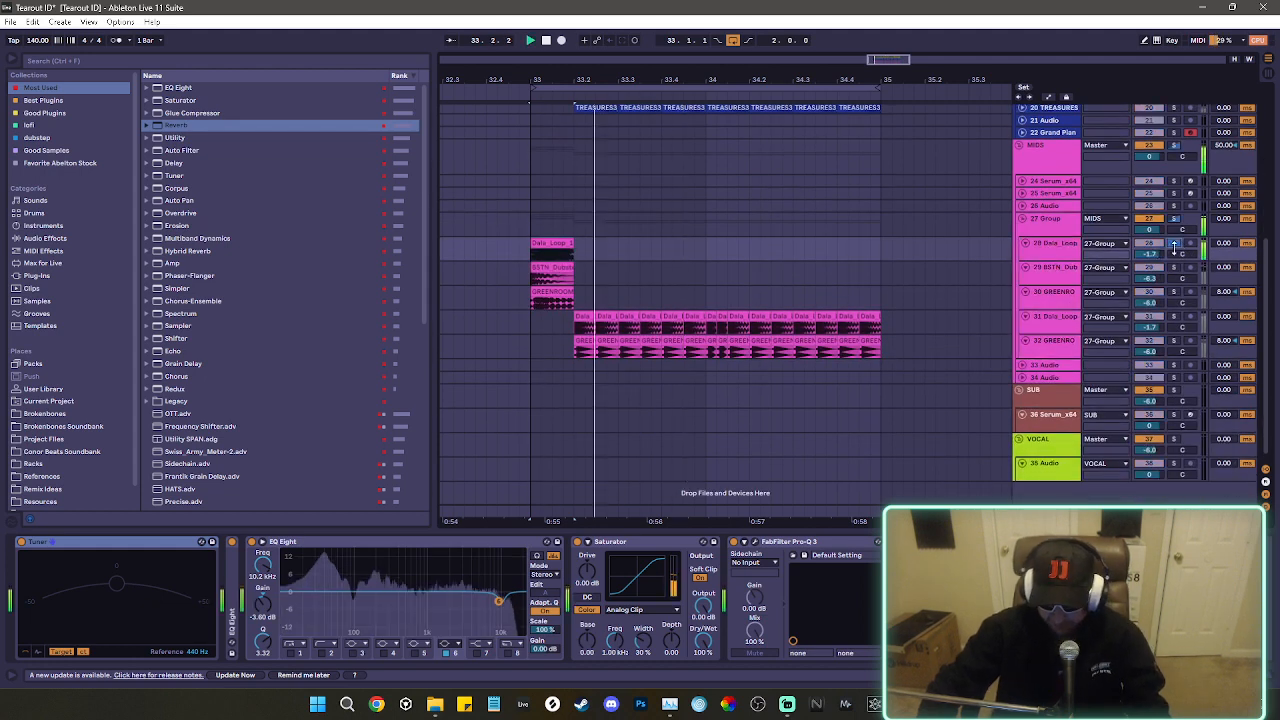
pyautogui.click(1174, 268)
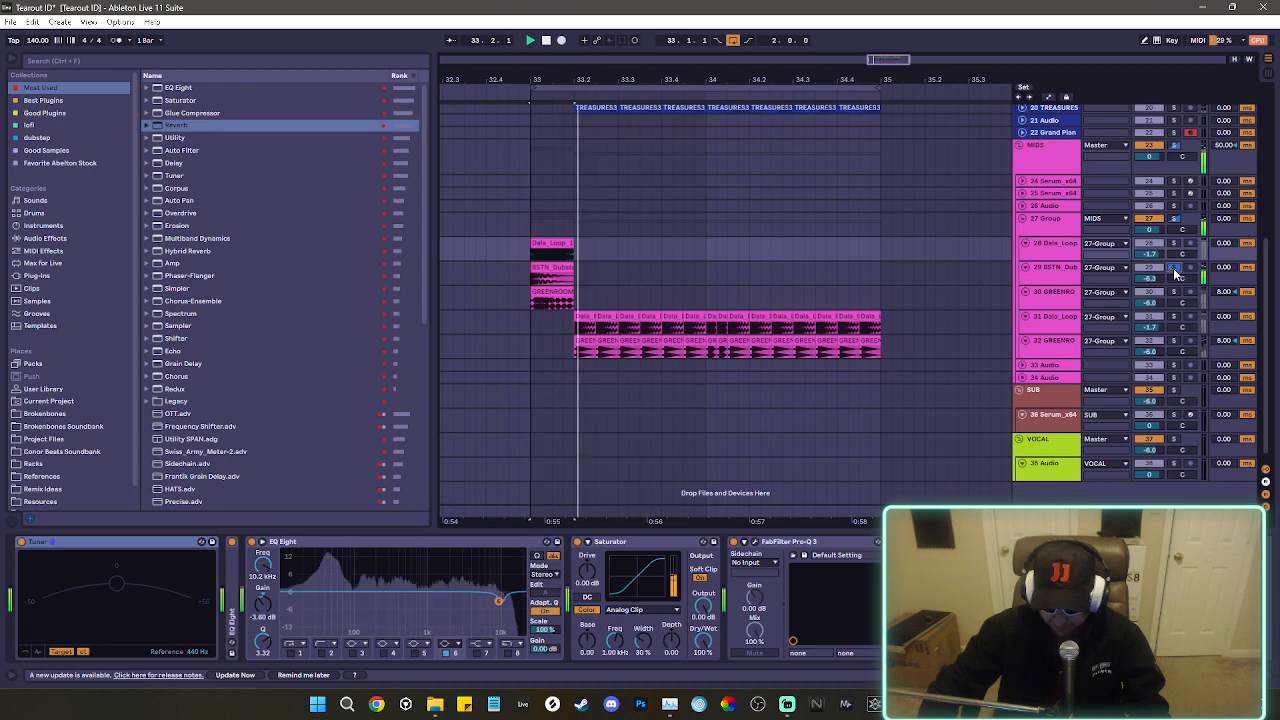
pyautogui.click(1174, 292)
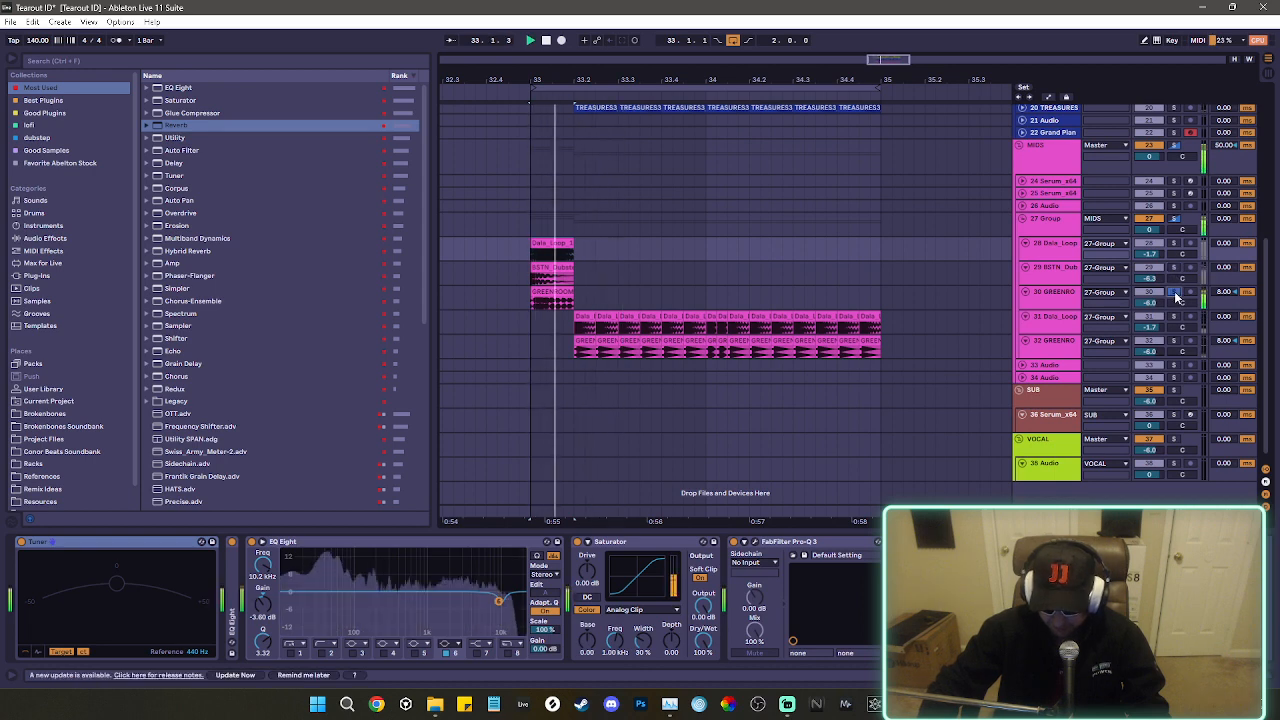
pyautogui.click(1176, 317)
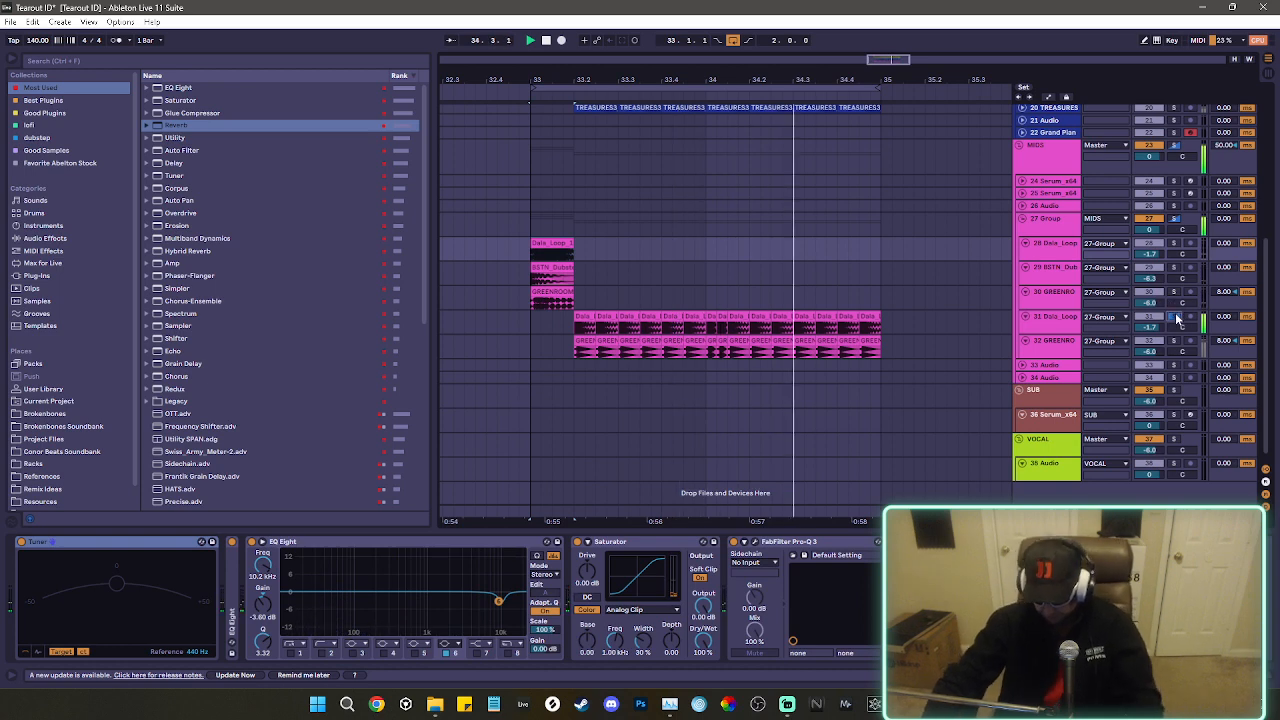
pyautogui.press('space')
pyautogui.click(1177, 344)
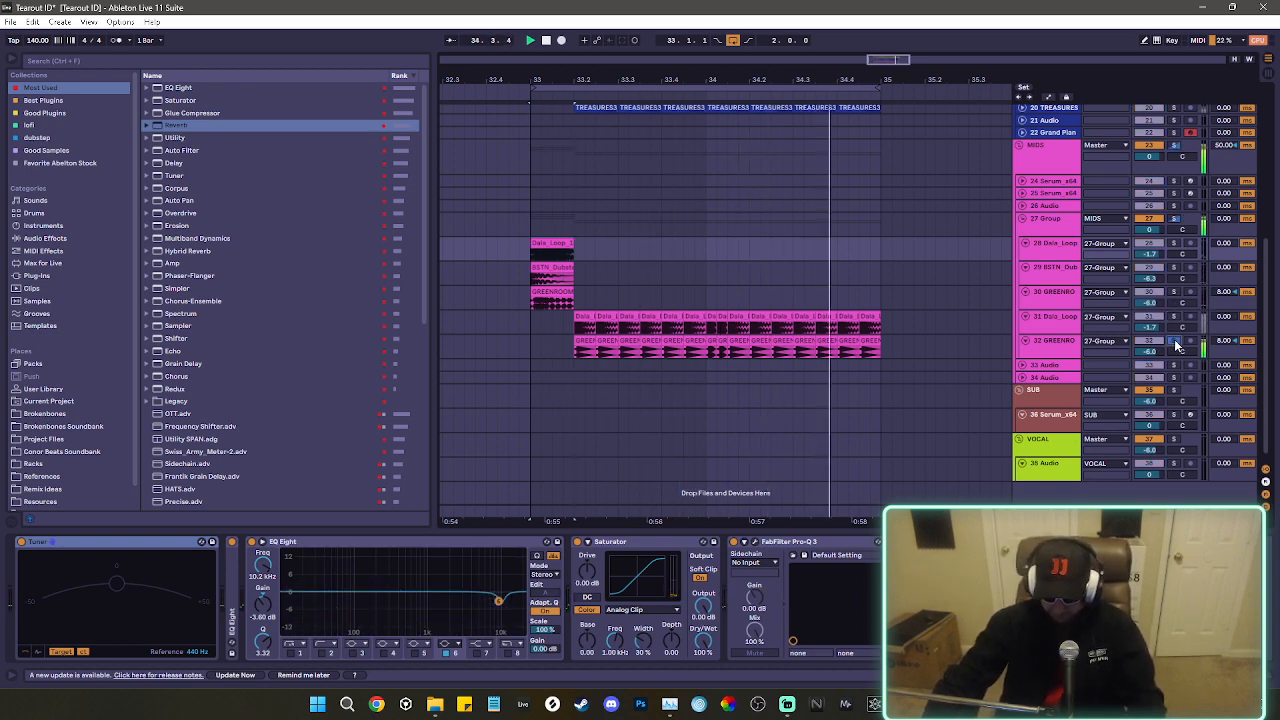
pyautogui.click(1177, 344)
# View the devices of the SUB group, its Serum track and the VOCAL group, including the square sub patch in Serum's window.
pyautogui.scroll(-1, 951, 327)
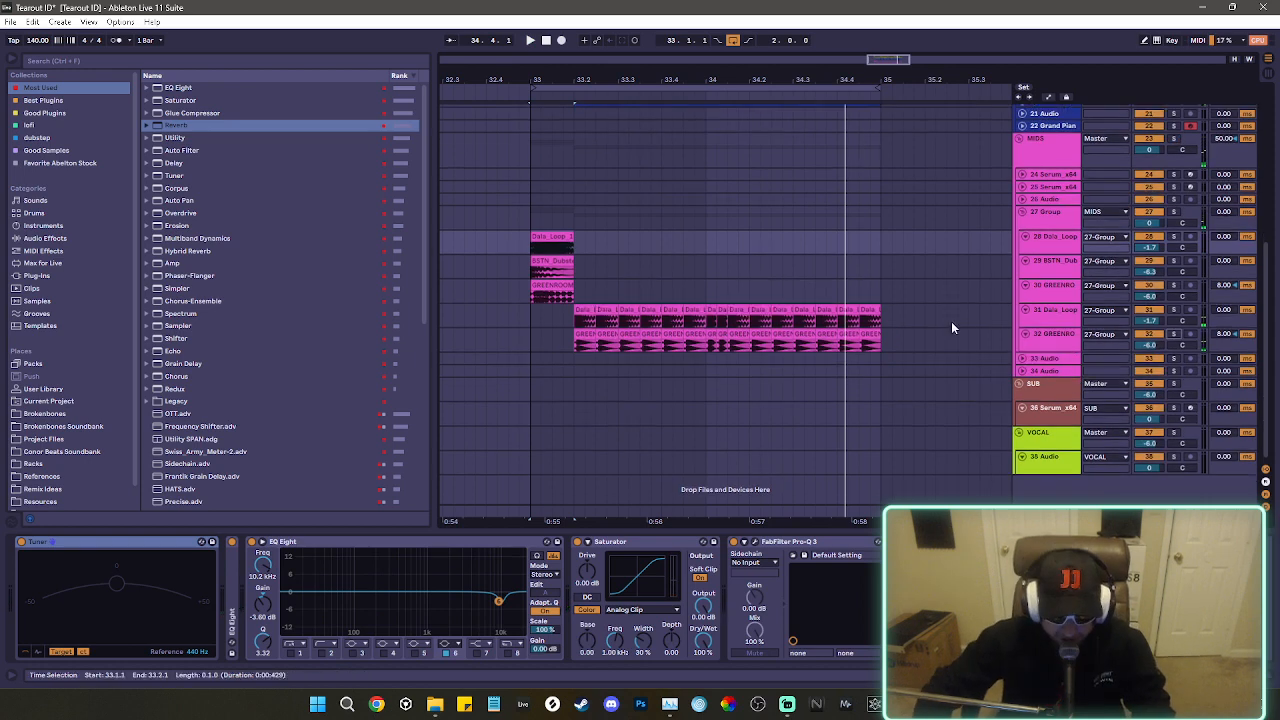
pyautogui.scroll(1, 1056, 408)
pyautogui.scroll(-1, 1056, 408)
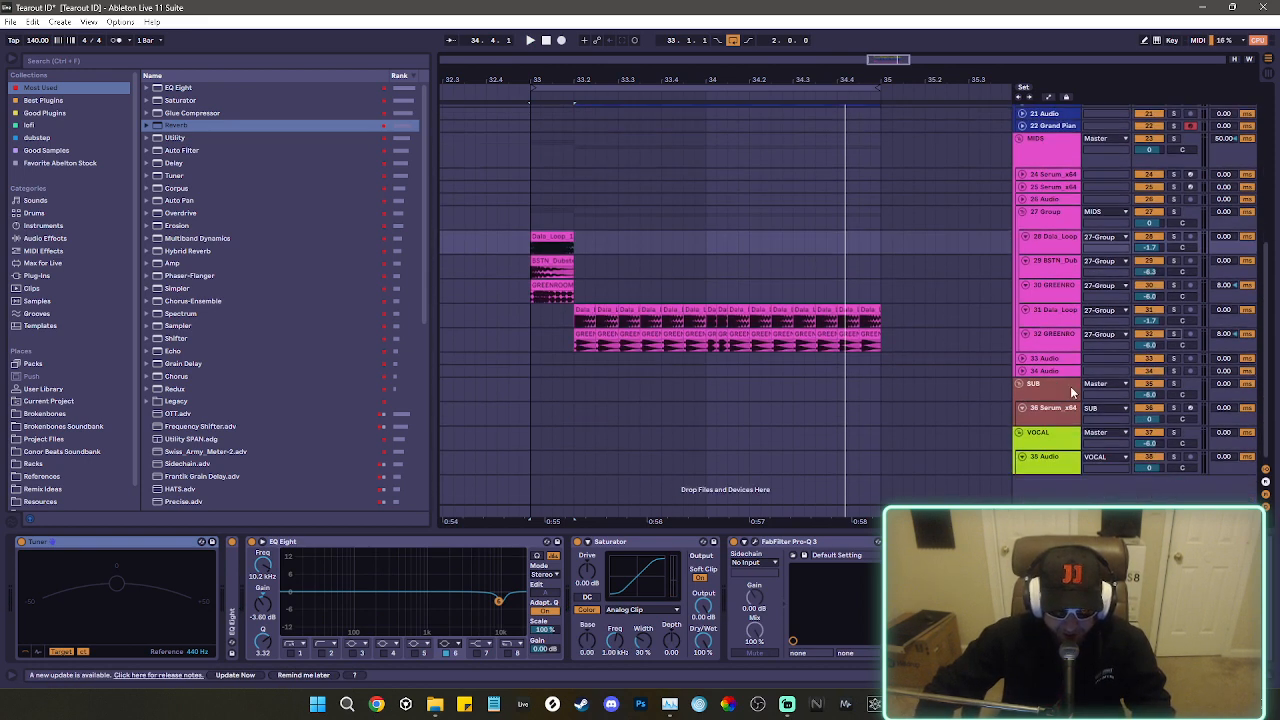
pyautogui.click(1045, 396)
pyautogui.click(1053, 420)
pyautogui.click(1050, 440)
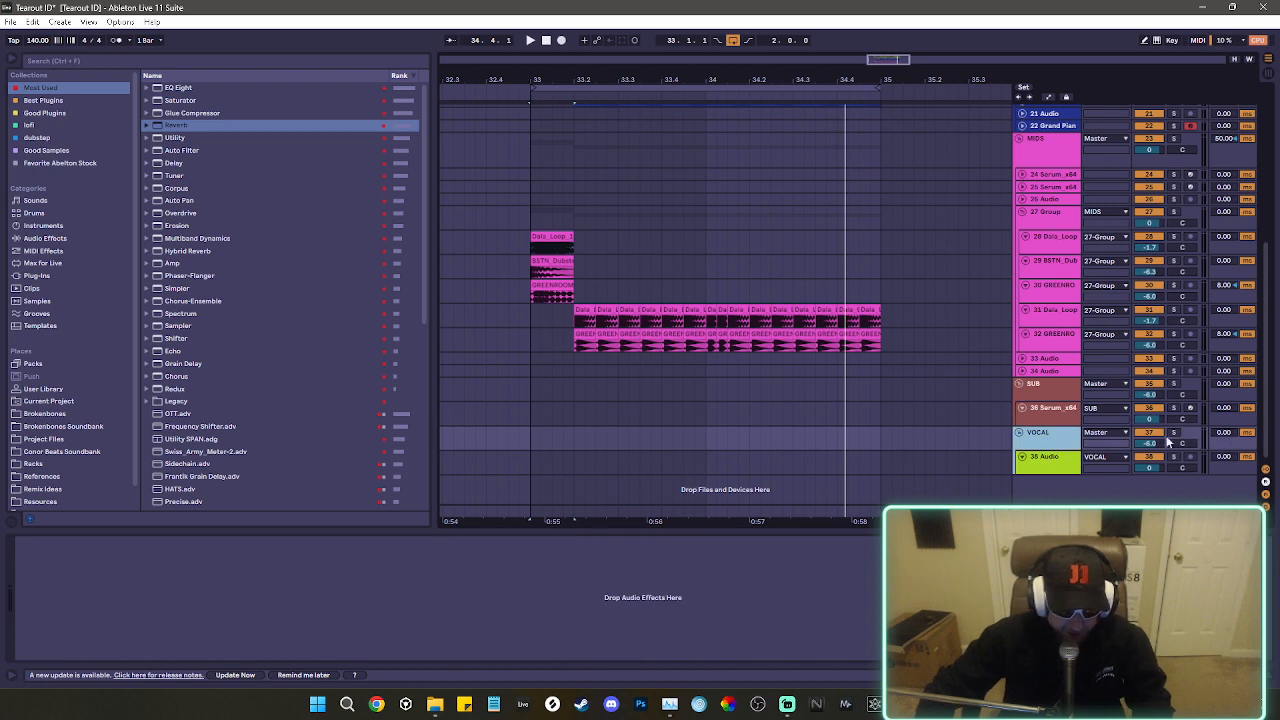
pyautogui.click(1048, 408)
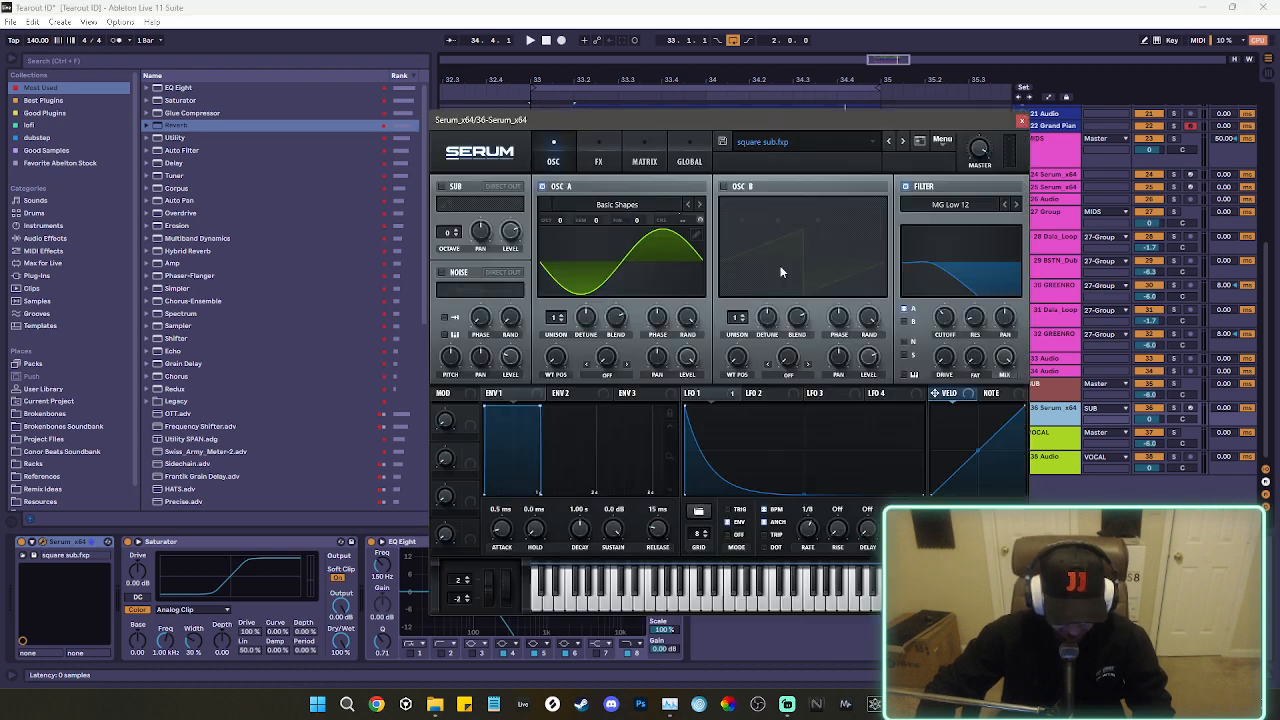
pyautogui.click(1021, 121)
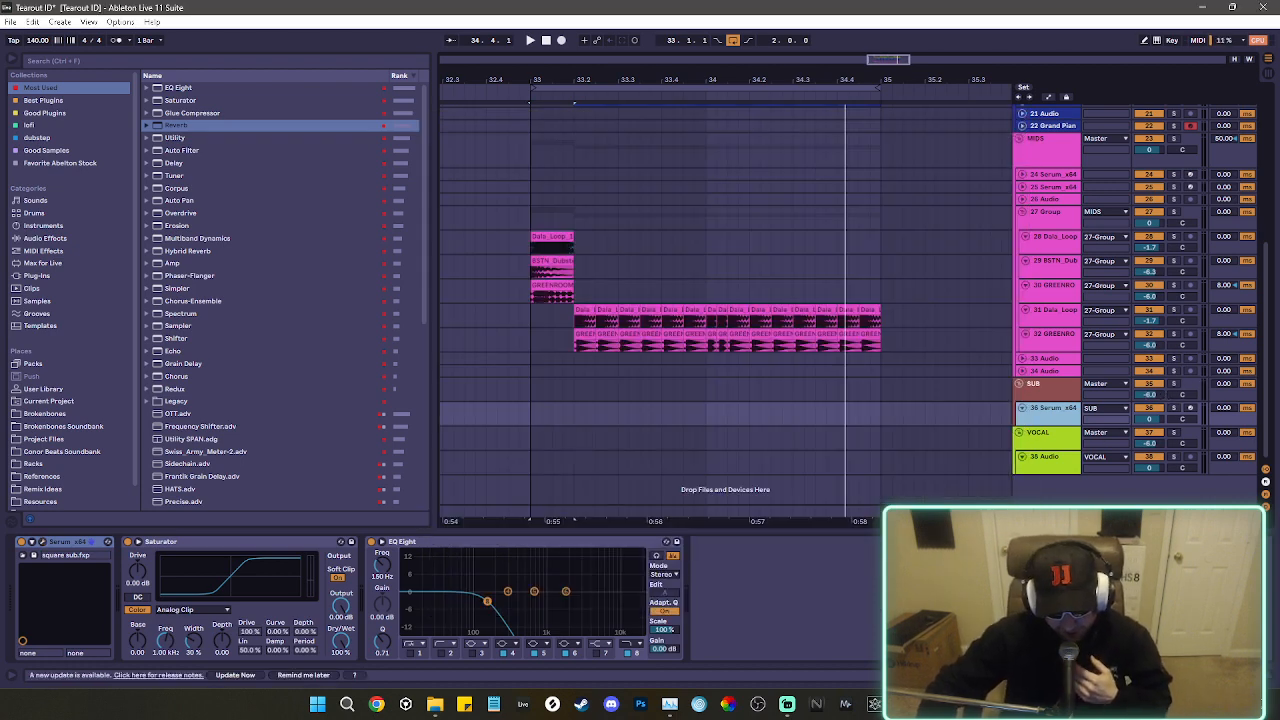
# Show the Master device chain and view its SPAN analyzer window.
pyautogui.click(1047, 512)
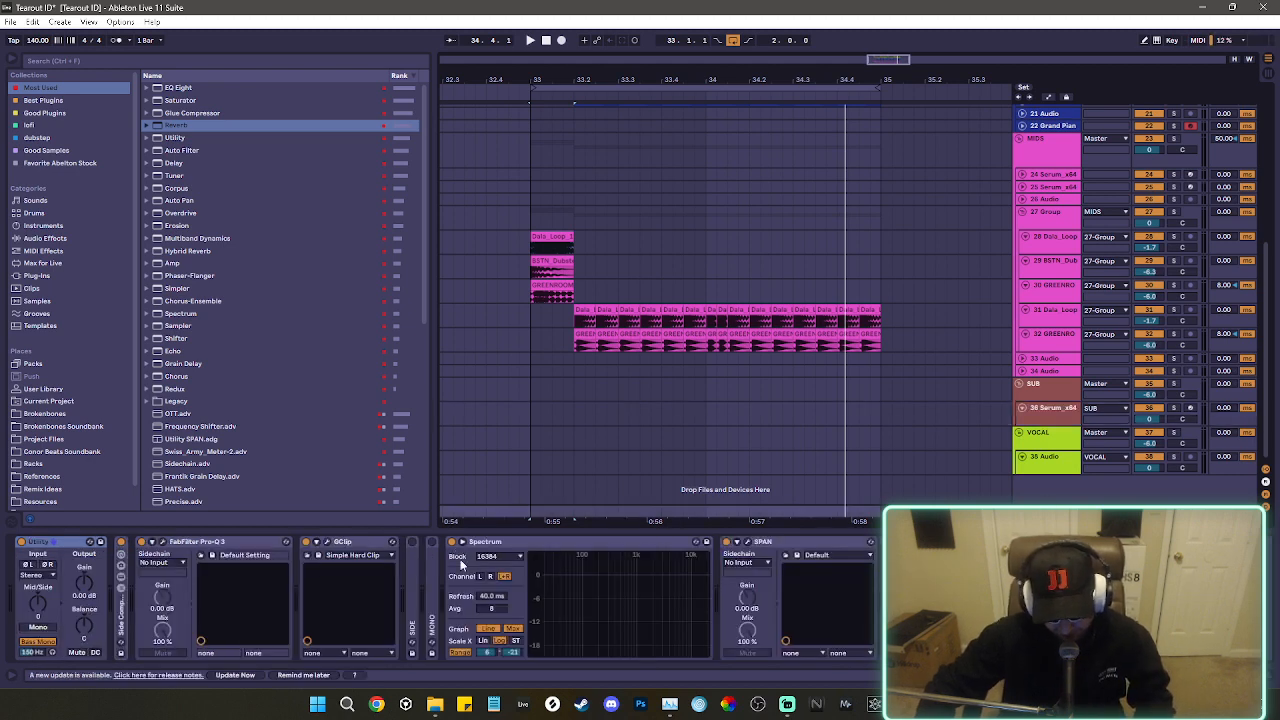
pyautogui.click(748, 542)
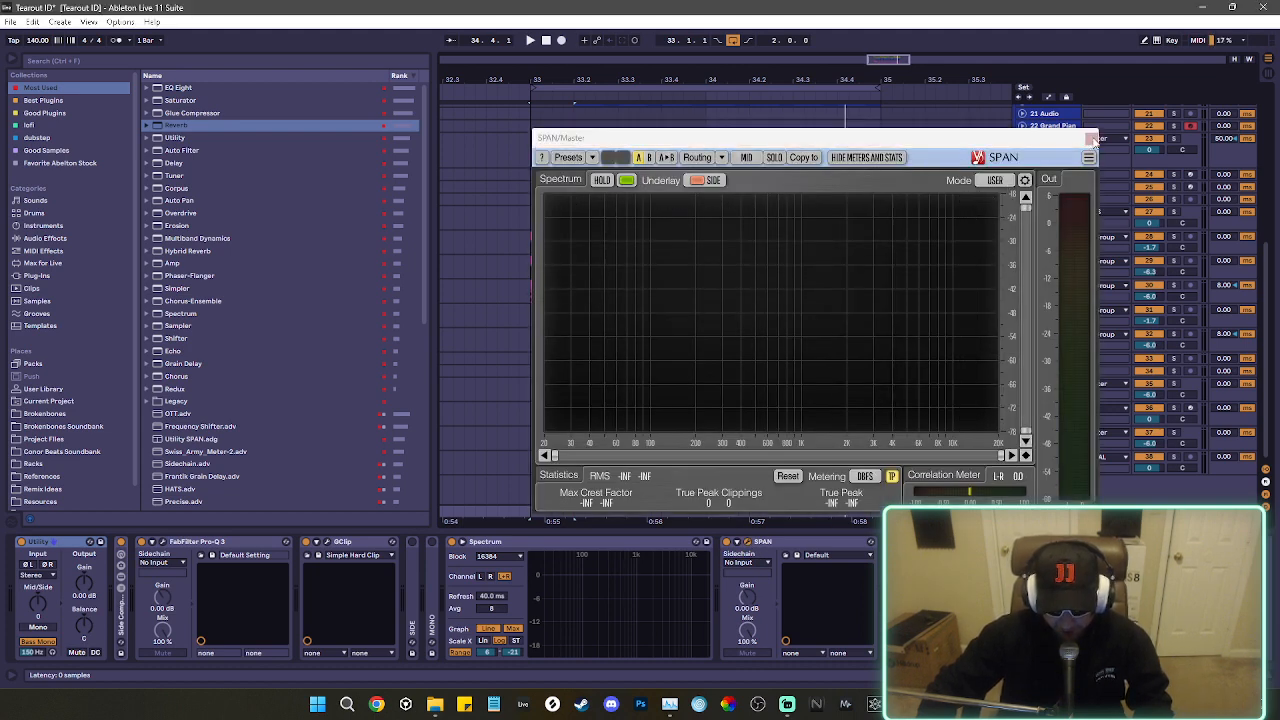
pyautogui.click(1092, 140)
# Expand track 36 and place Distorted Bassline 2.mid from the Brokenbones MIDI folder on it, starting at 33.2.
pyautogui.click(1048, 422)
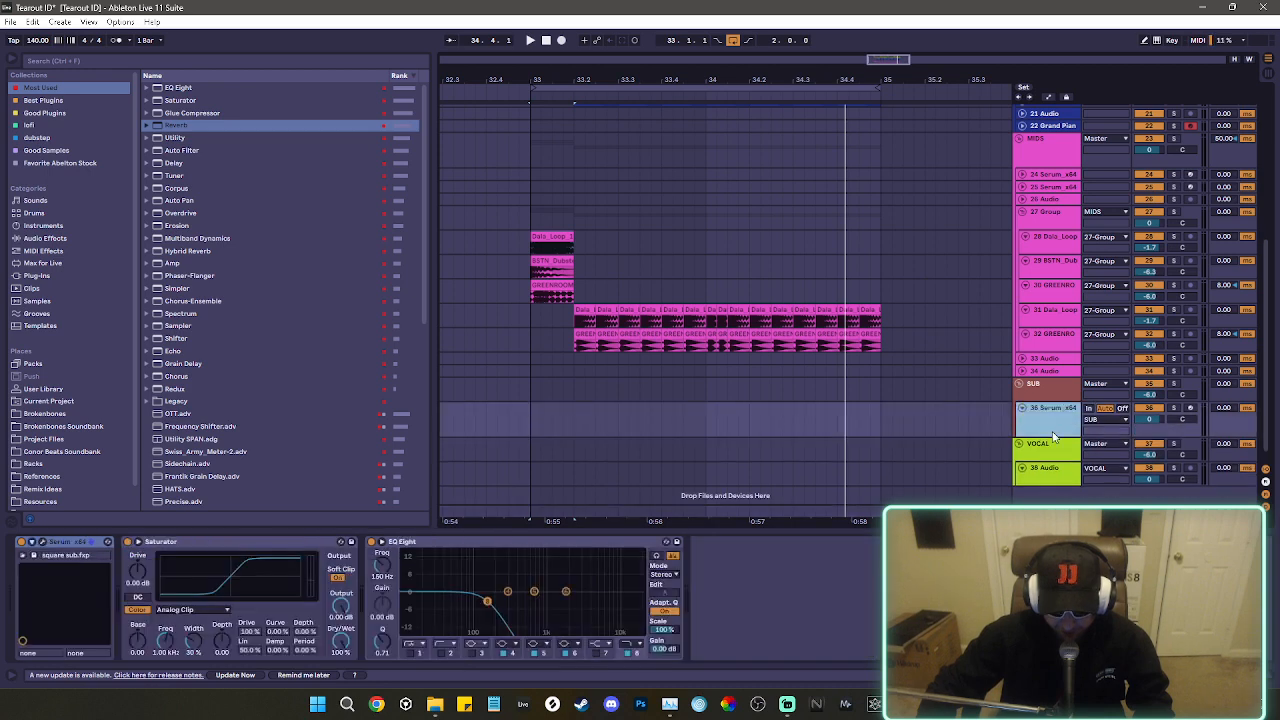
pyautogui.click(48, 414)
pyautogui.click(148, 175)
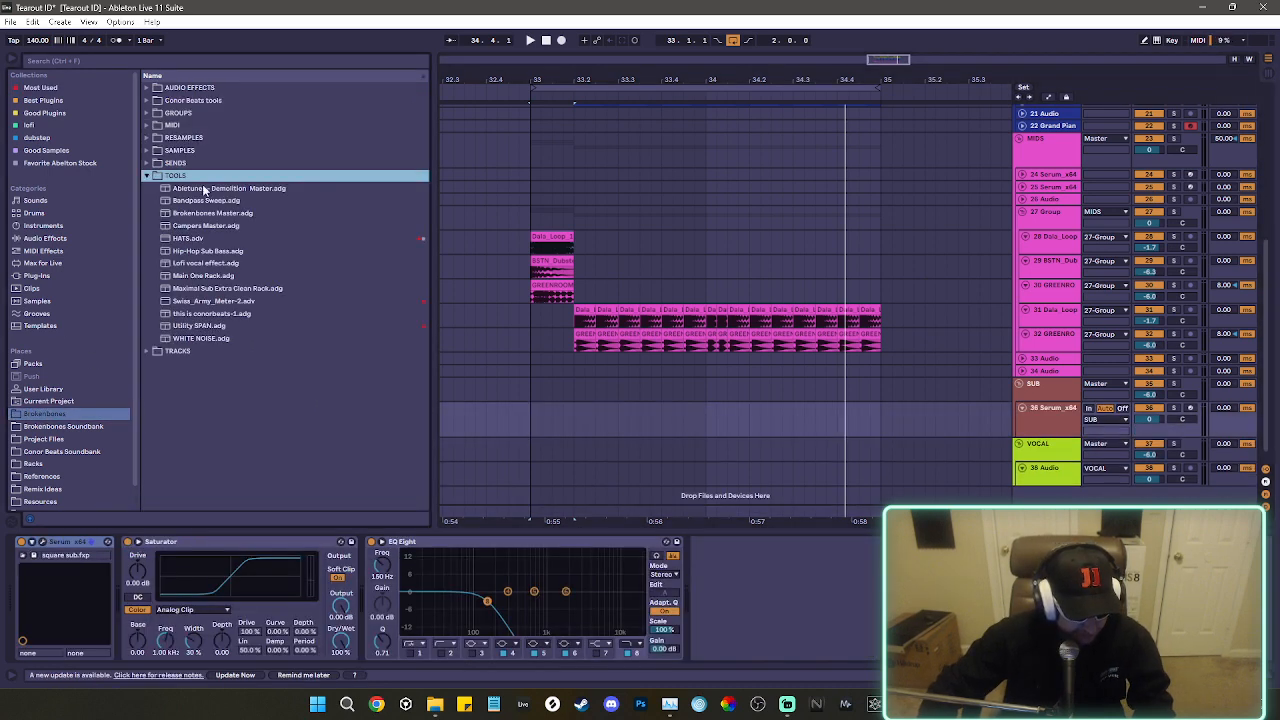
pyautogui.click(148, 176)
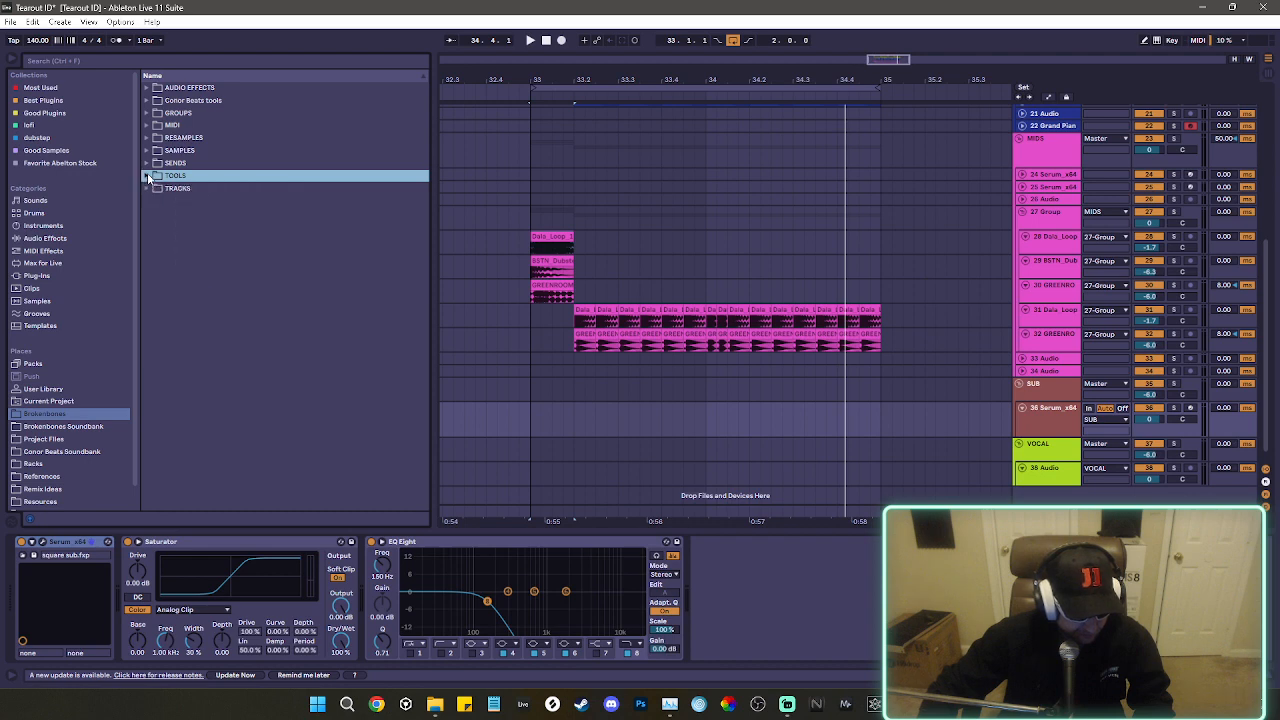
pyautogui.click(148, 126)
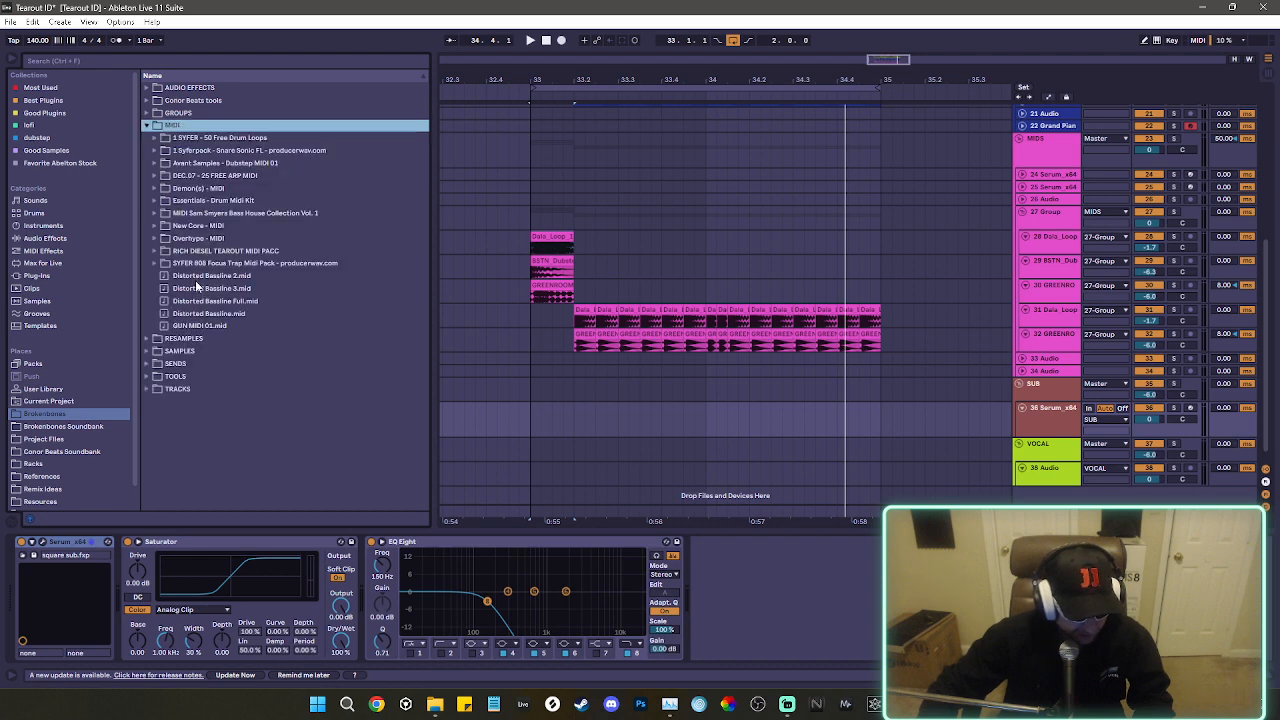
pyautogui.moveTo(197, 278); pyautogui.dragTo(575, 426)
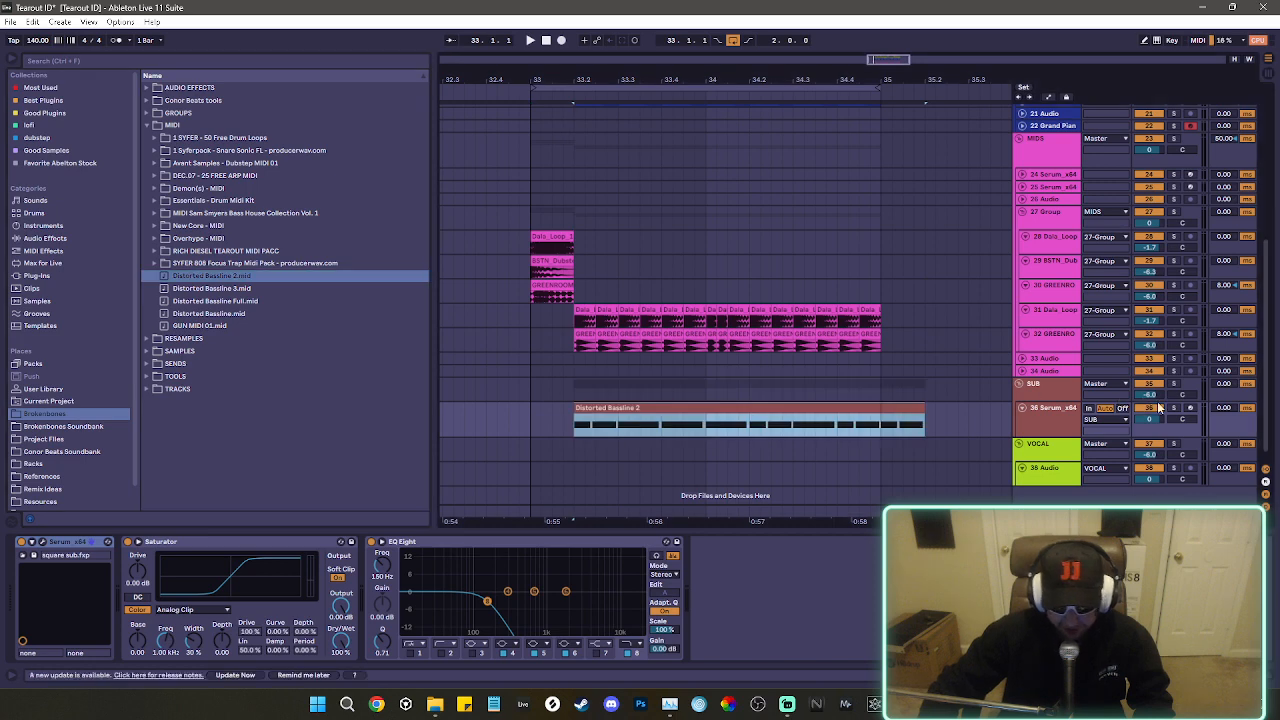
# Solo the sub's Serum track and play the loop to hear the new bassline clip.
pyautogui.click(801, 404)
pyautogui.press('space')
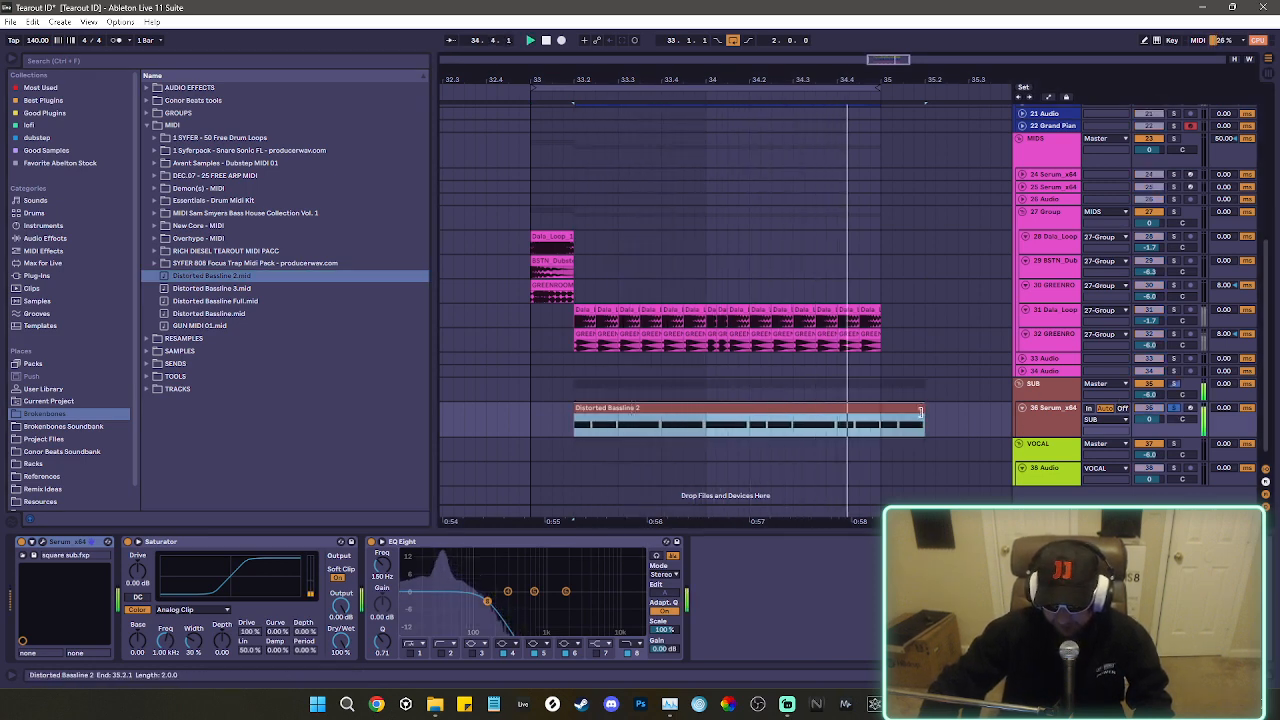
pyautogui.press('space')
# Examine the soloed sub's level and spectrum in the Master's SPAN analyzer during playback.
pyautogui.click(752, 503)
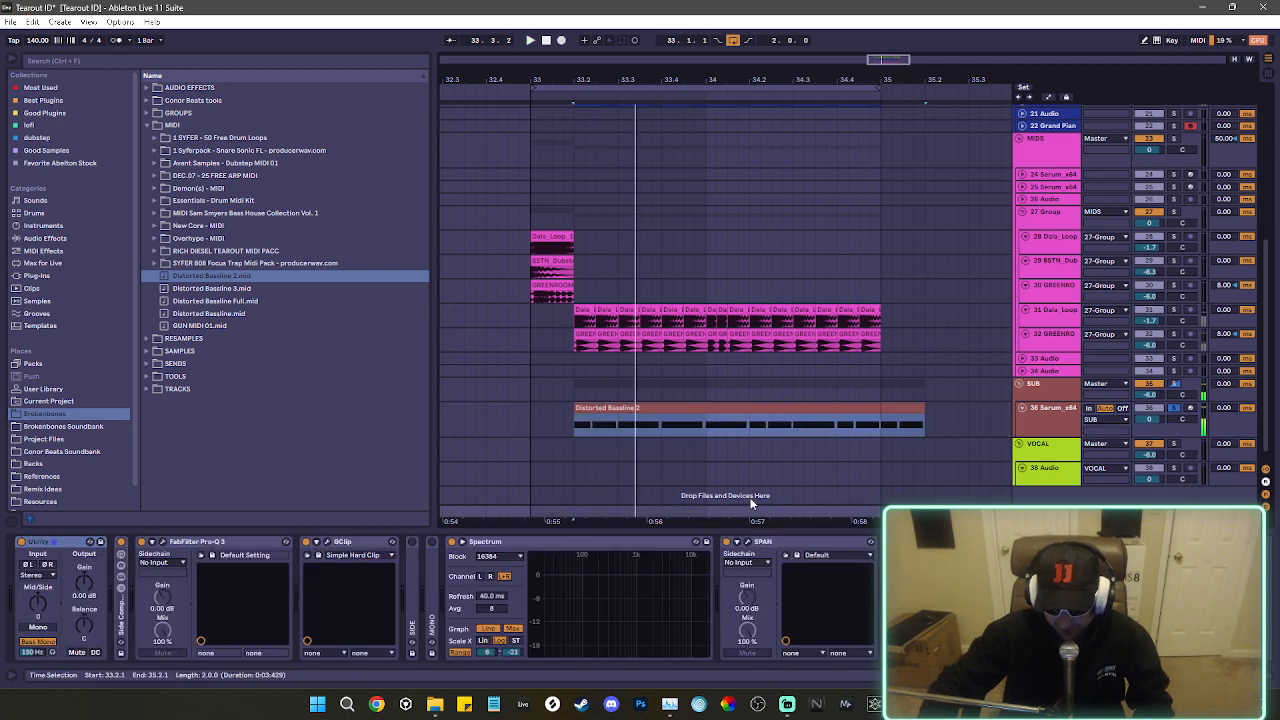
pyautogui.click(746, 543)
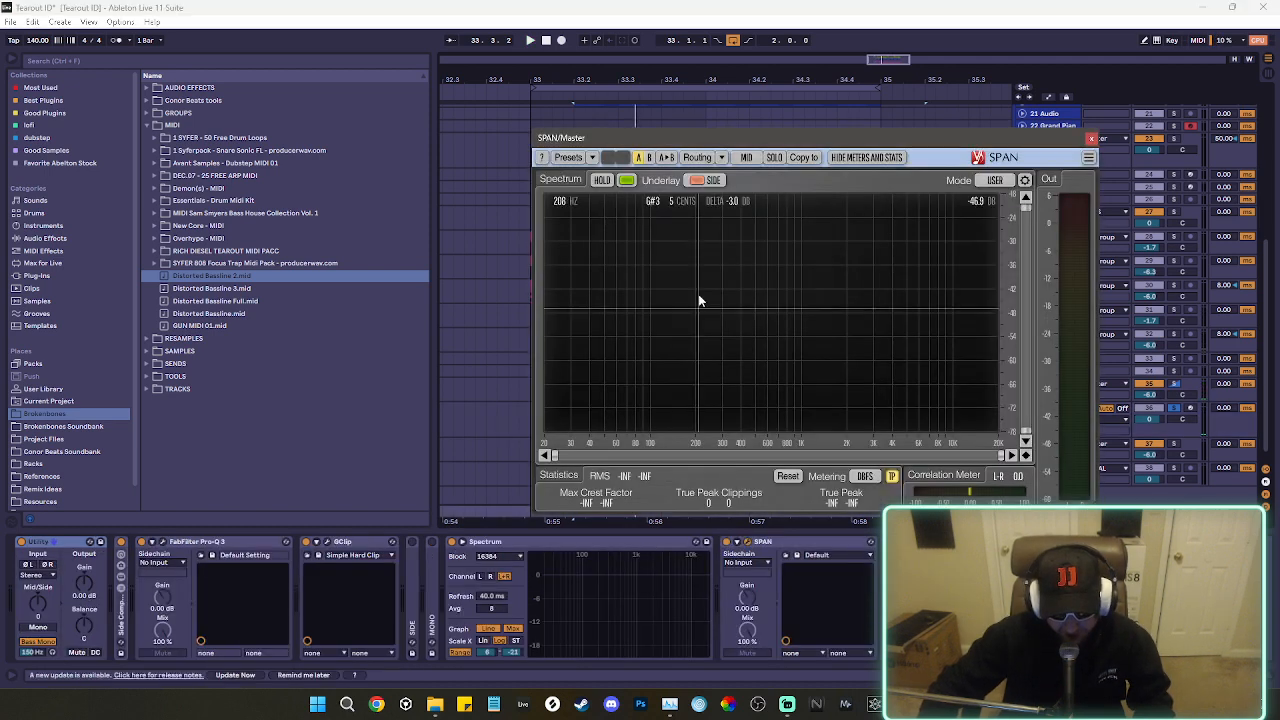
pyautogui.press('space')
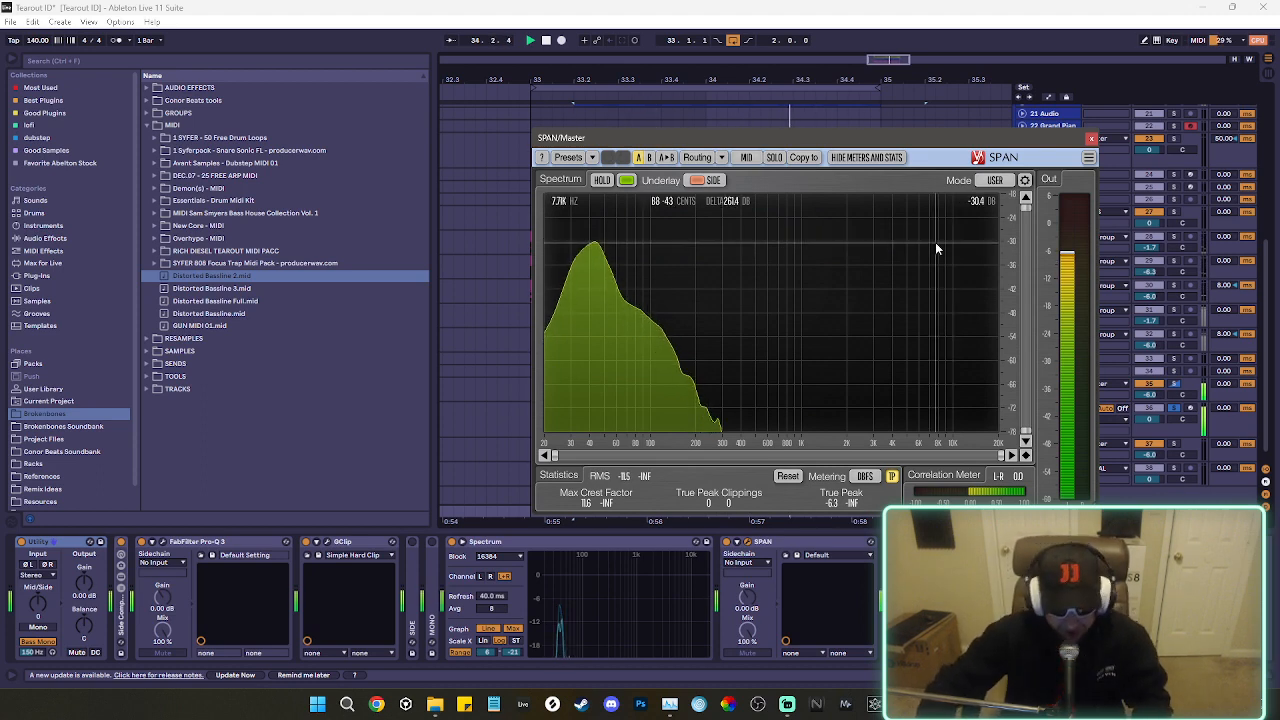
pyautogui.press('space')
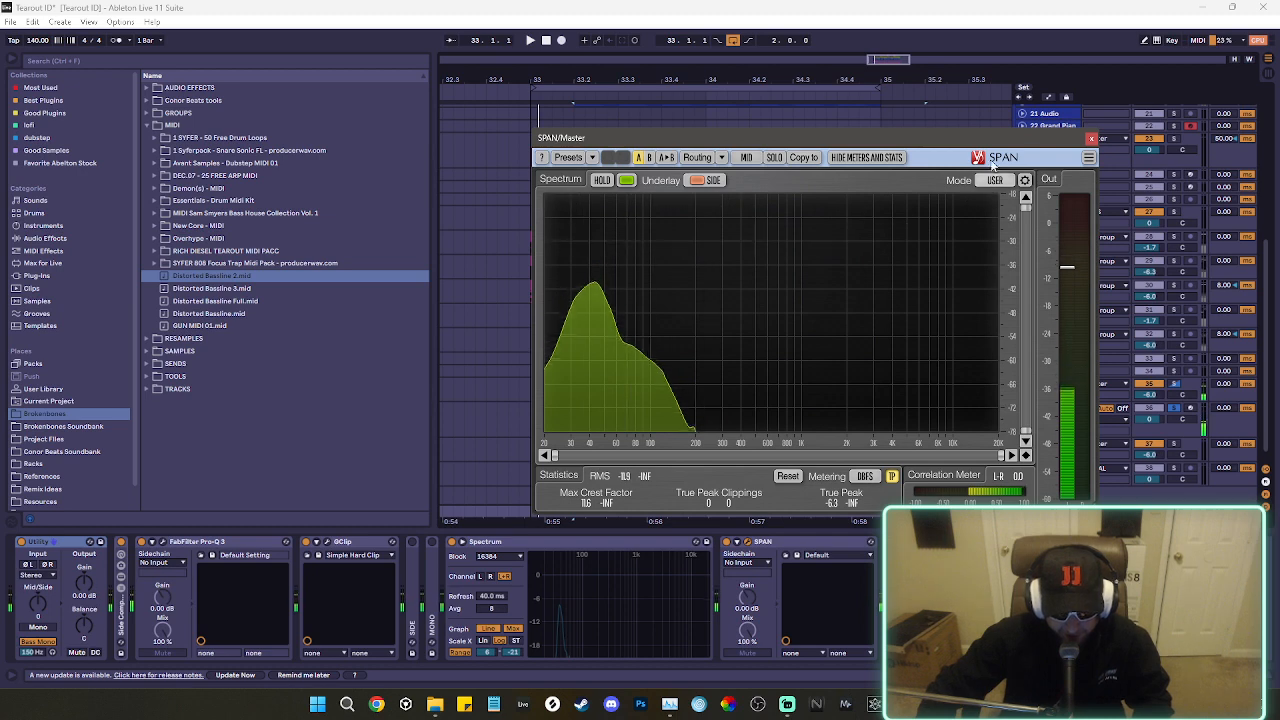
pyautogui.click(1091, 139)
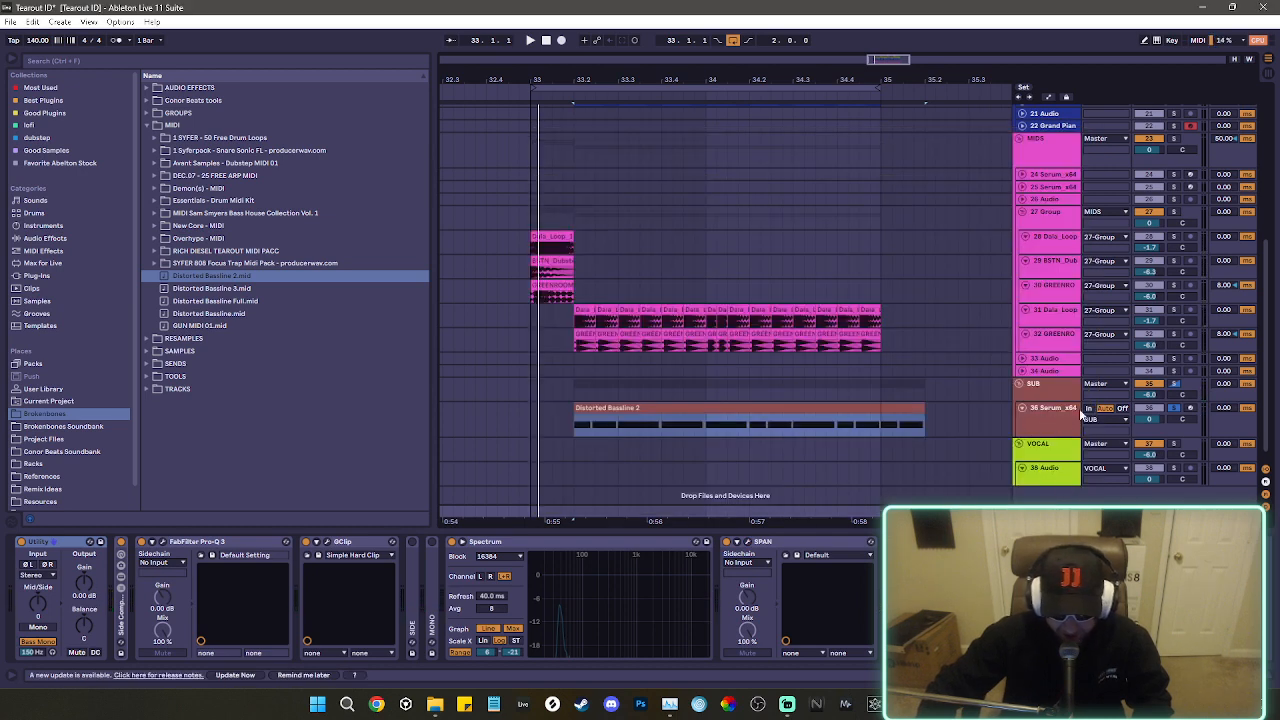
# Inspect the sub's peak frequency in the Master's FabFilter Pro-Q 3 spectrum during playback.
pyautogui.click(162, 543)
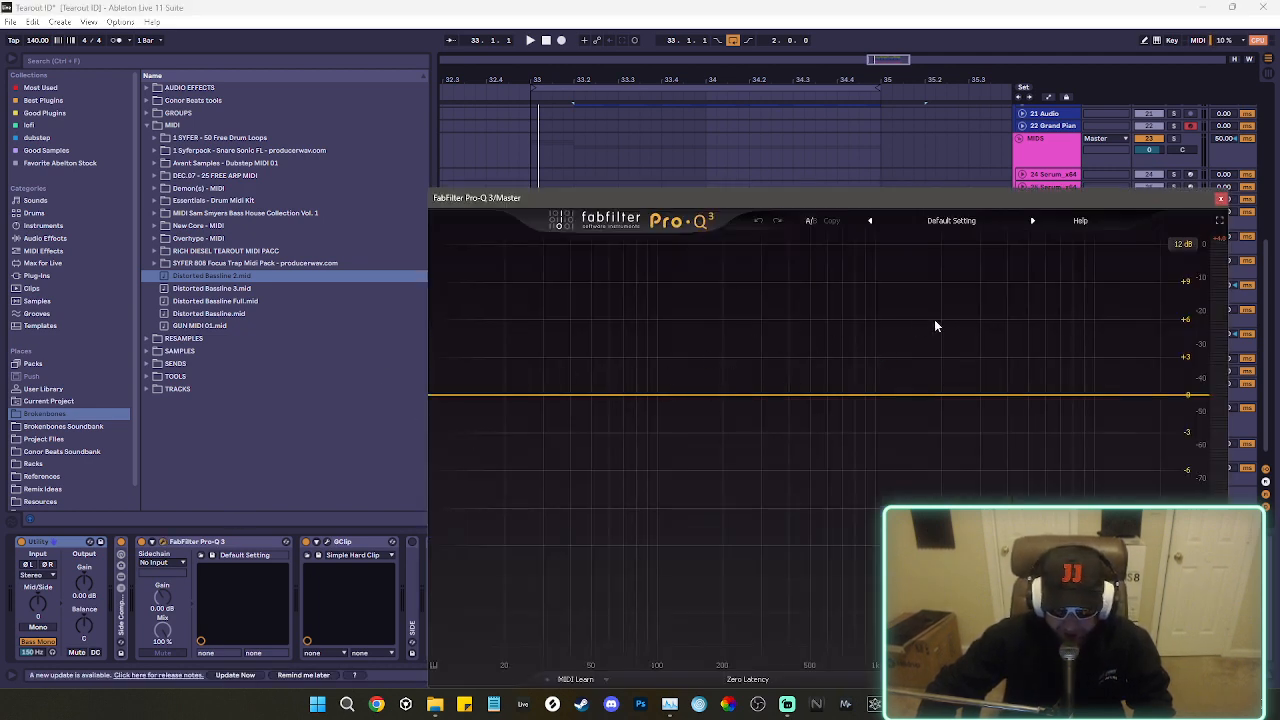
pyautogui.press('space')
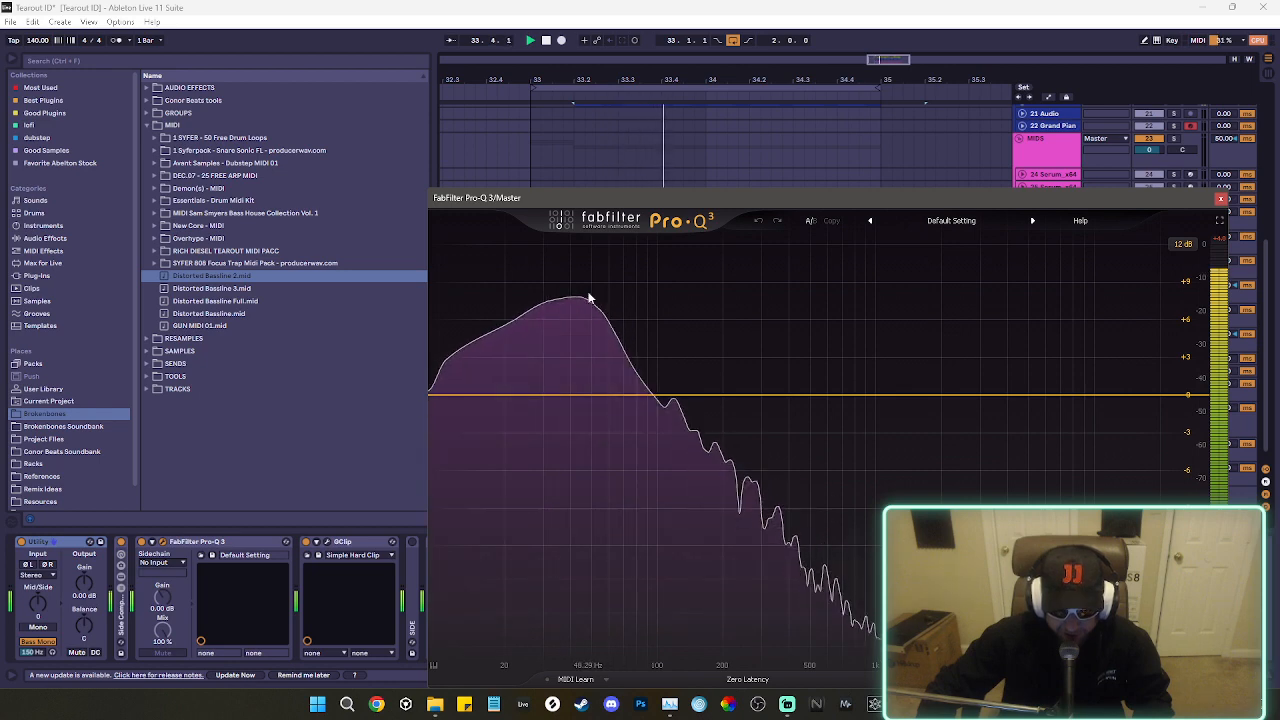
pyautogui.moveTo(580, 288)
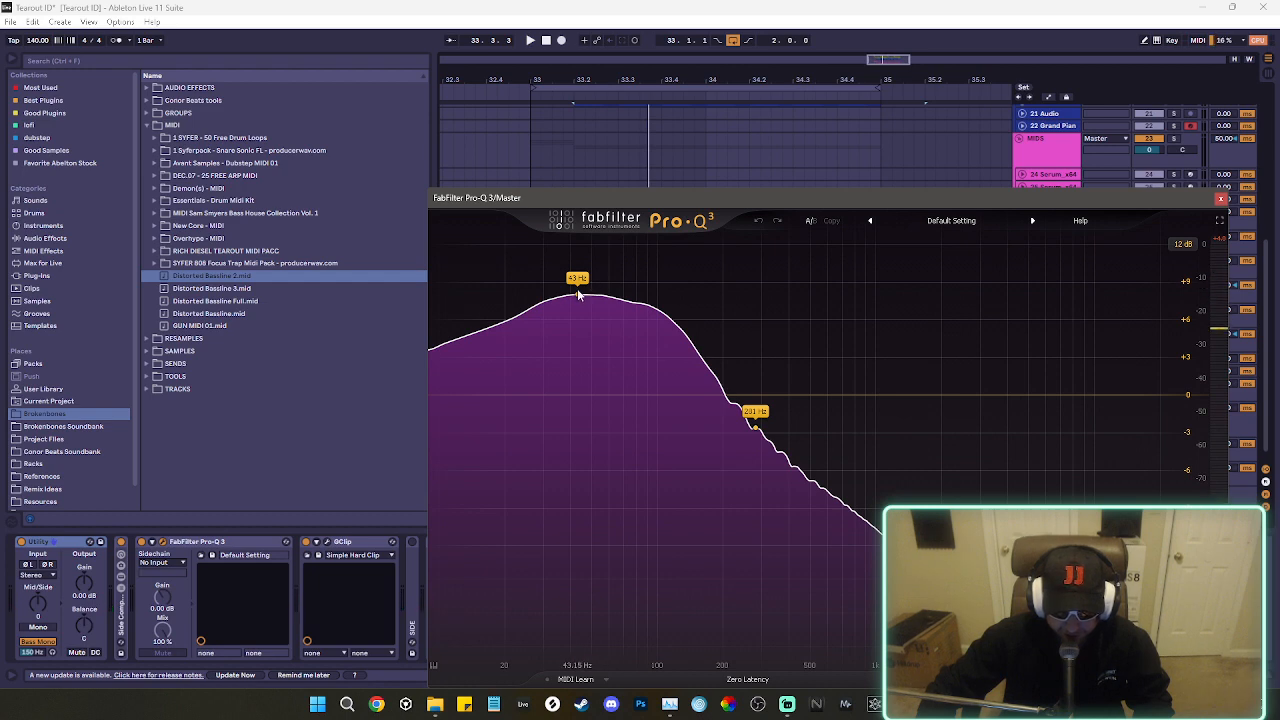
pyautogui.click(1222, 199)
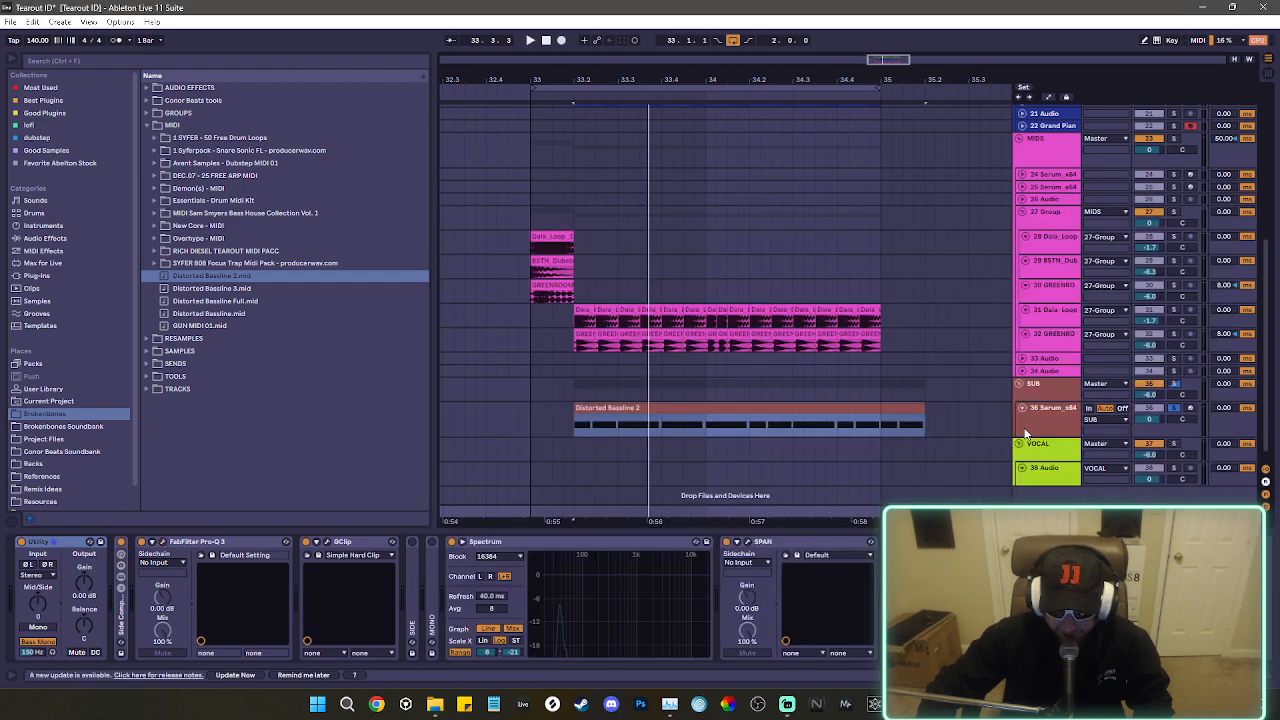
# Set the Saturator drive on the sub's Serum track to 4 dB and the SUB group volume to -4.7 dB.
pyautogui.click(1020, 428)
pyautogui.moveTo(137, 572); pyautogui.dragTo(137, 560)
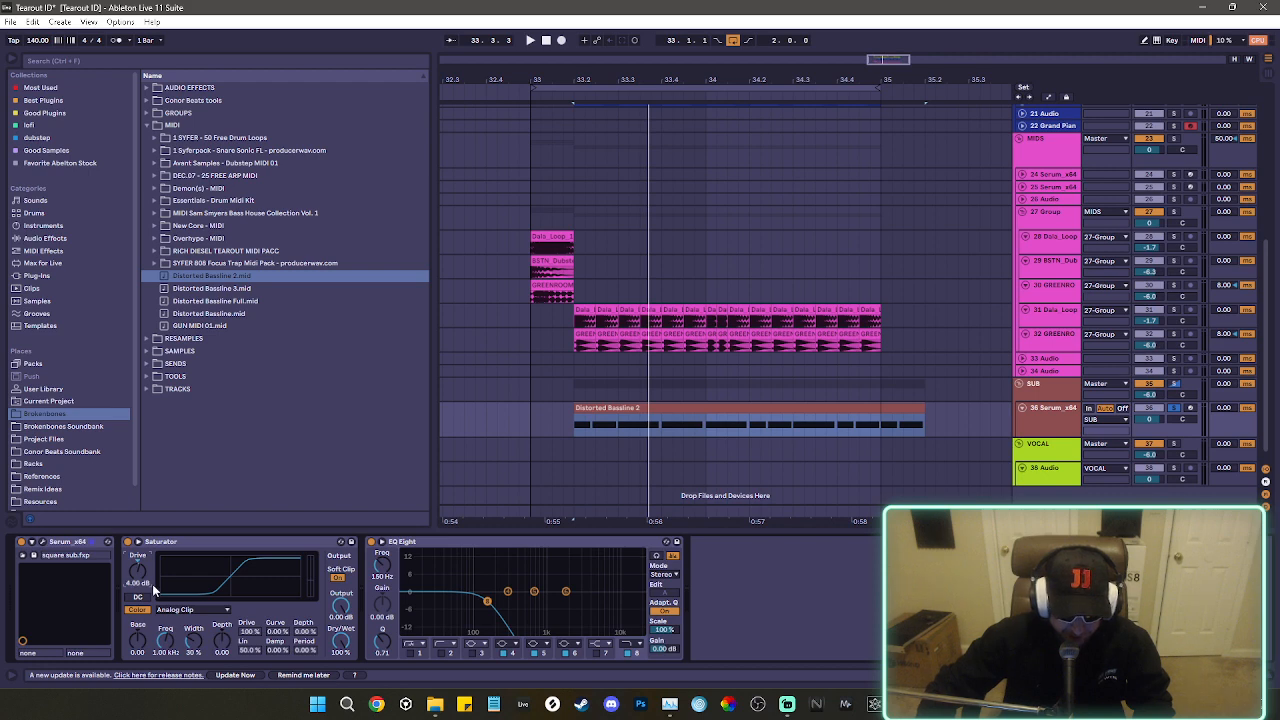
pyautogui.moveTo(1150, 397); pyautogui.dragTo(1150, 394)
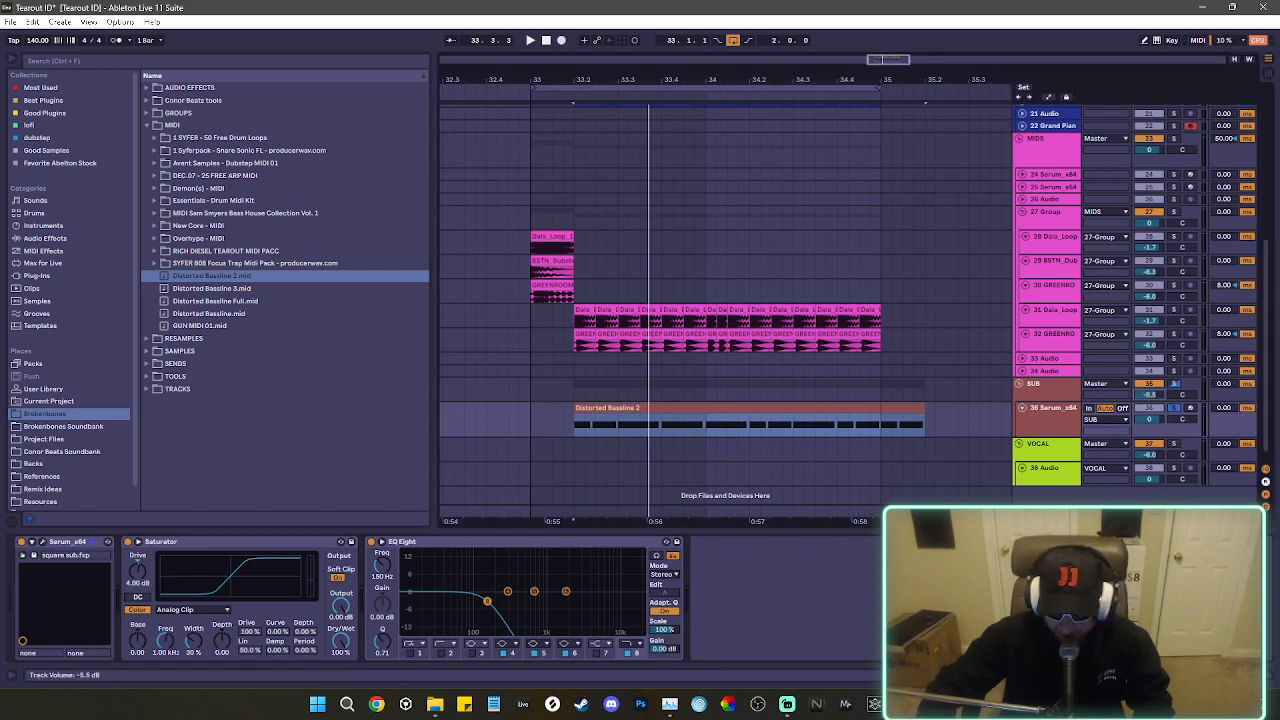
# Play the adjusted sub and recheck its spectrum and level in the Master's Pro-Q 3 and SPAN windows.
pyautogui.press('space')
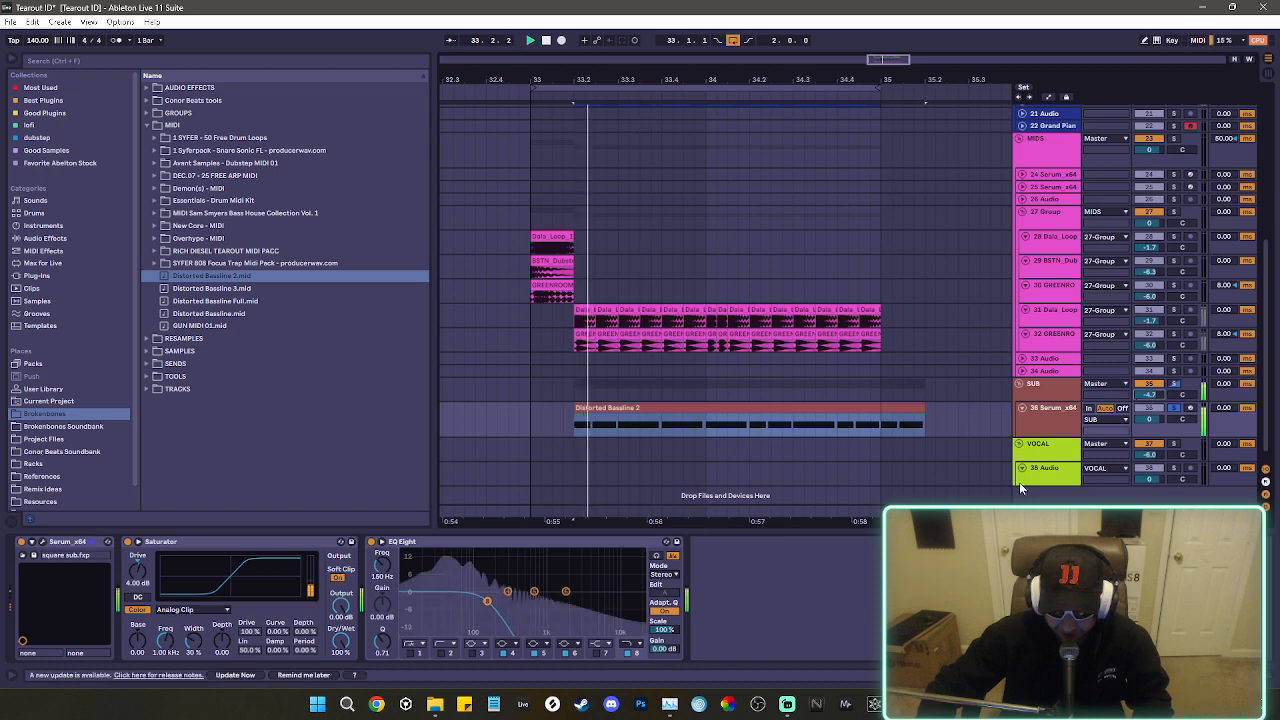
pyautogui.click(1042, 511)
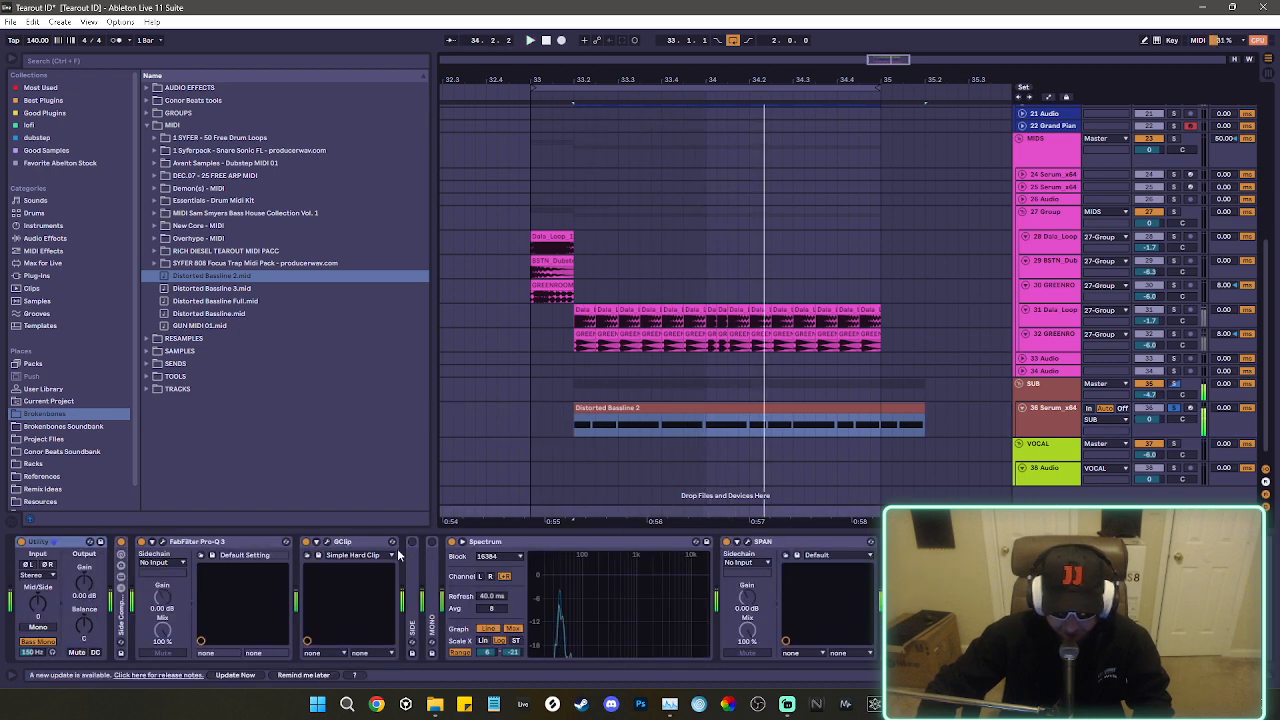
pyautogui.click(165, 542)
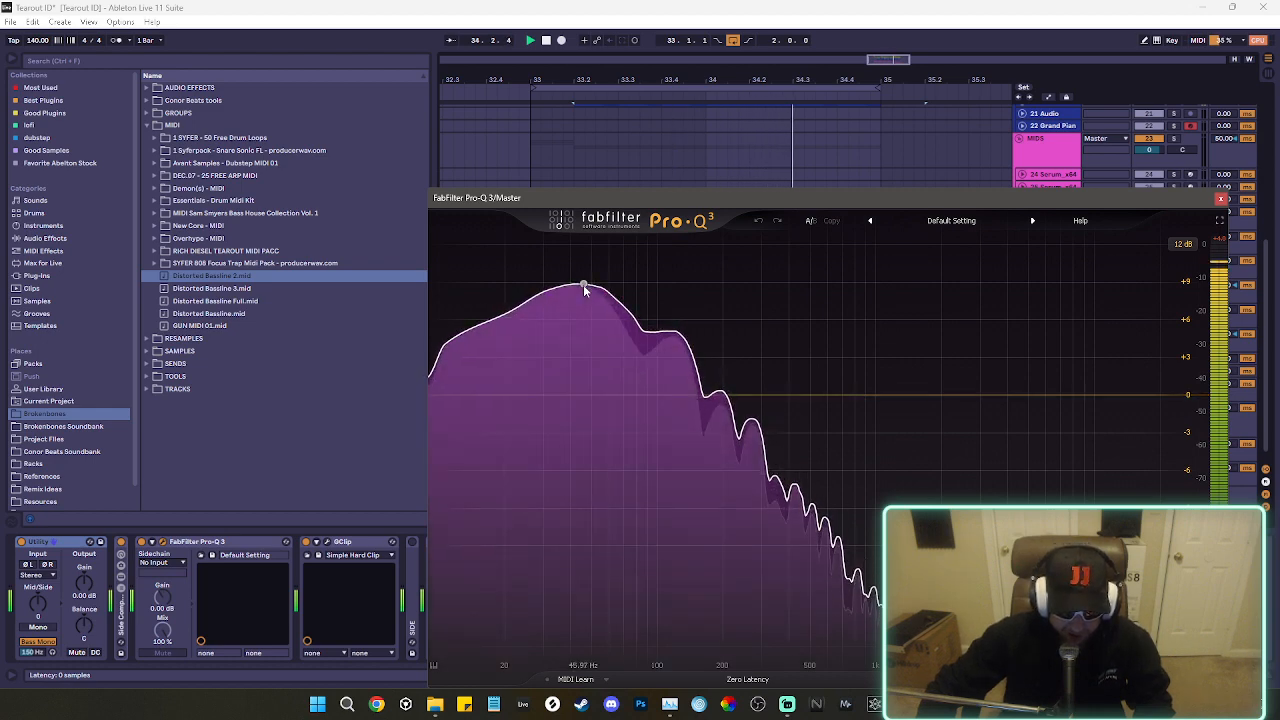
pyautogui.moveTo(581, 284)
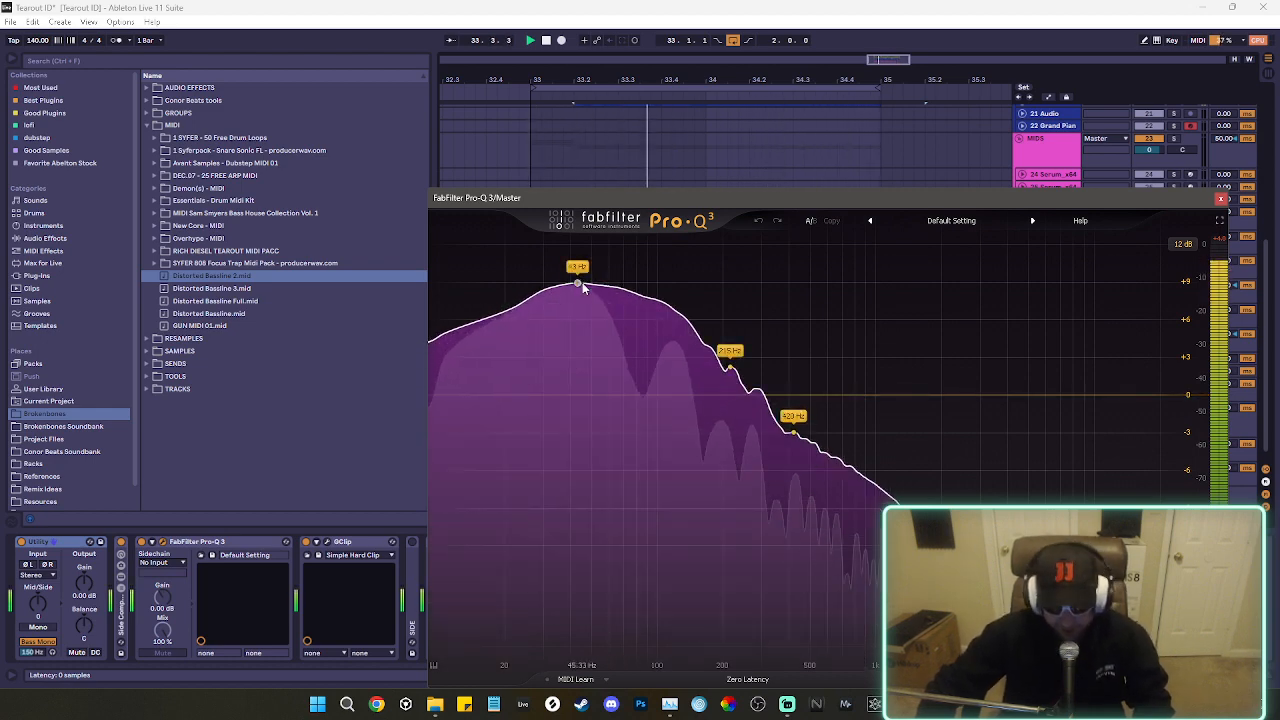
pyautogui.click(1221, 198)
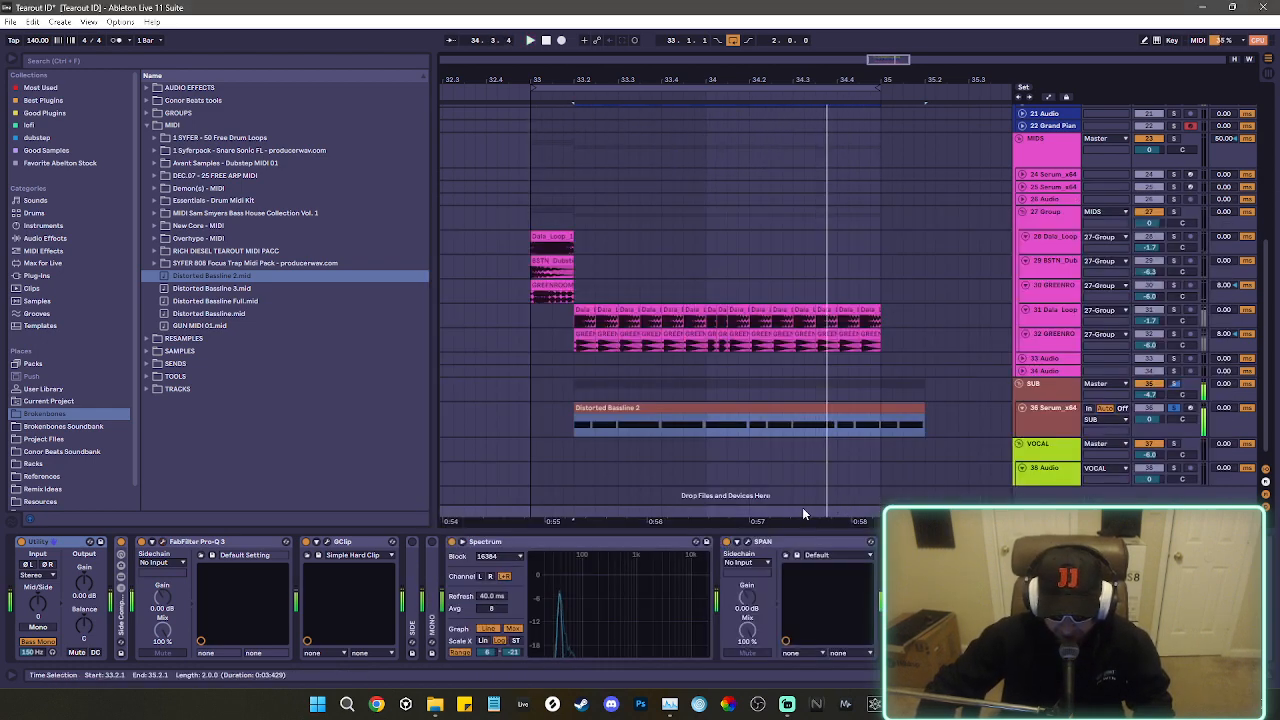
pyautogui.click(746, 542)
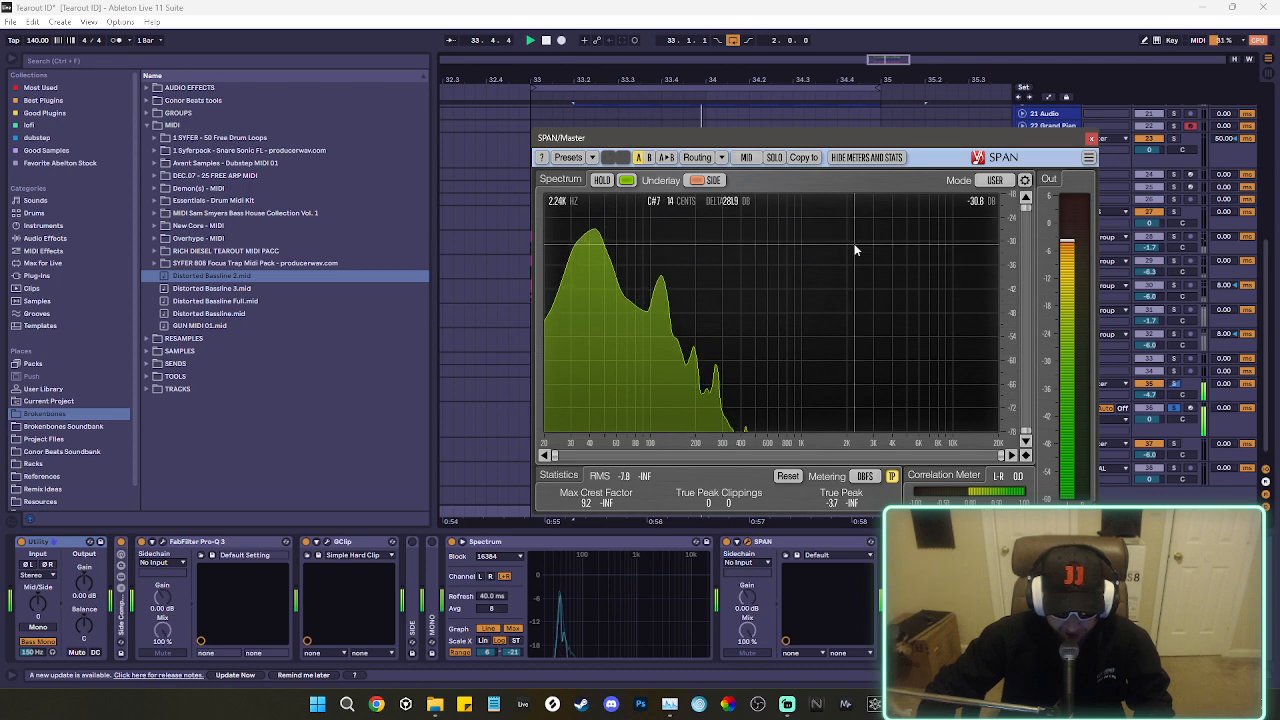
# Reset the 27 Group's EQ Eight to its default preset and enable a low cut at about 85 Hz.
pyautogui.click(1090, 138)
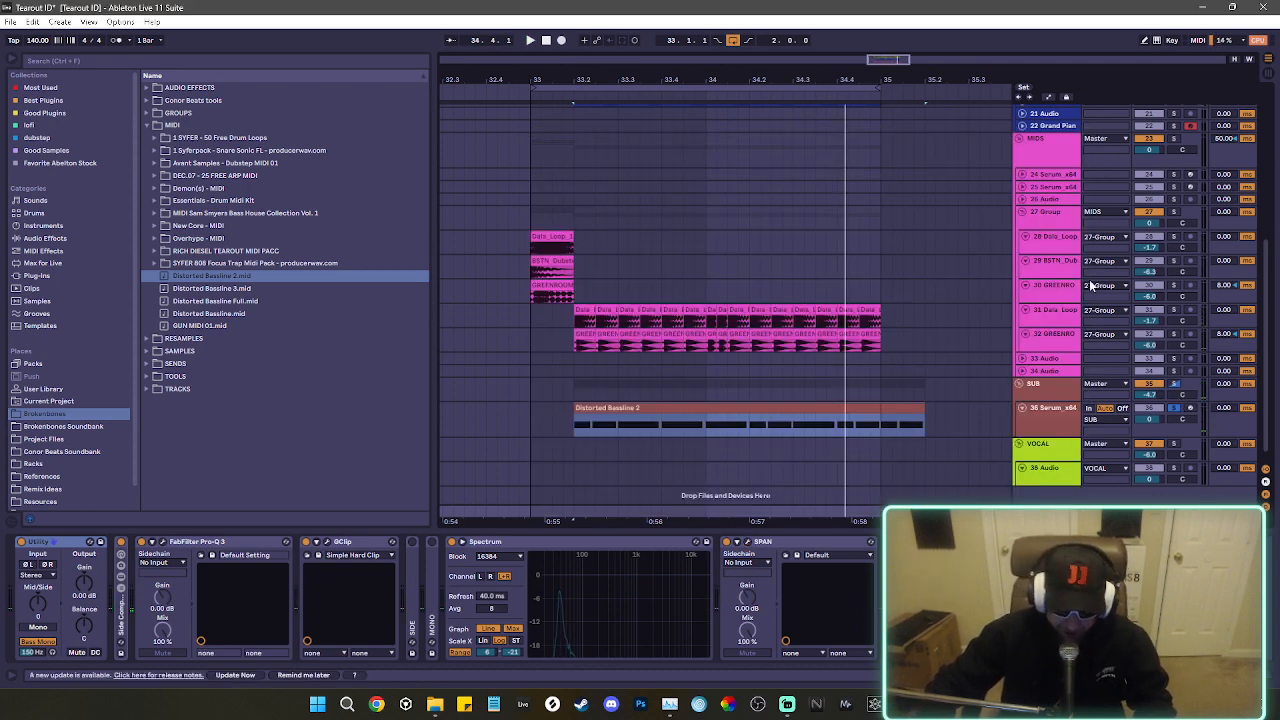
pyautogui.click(1065, 214)
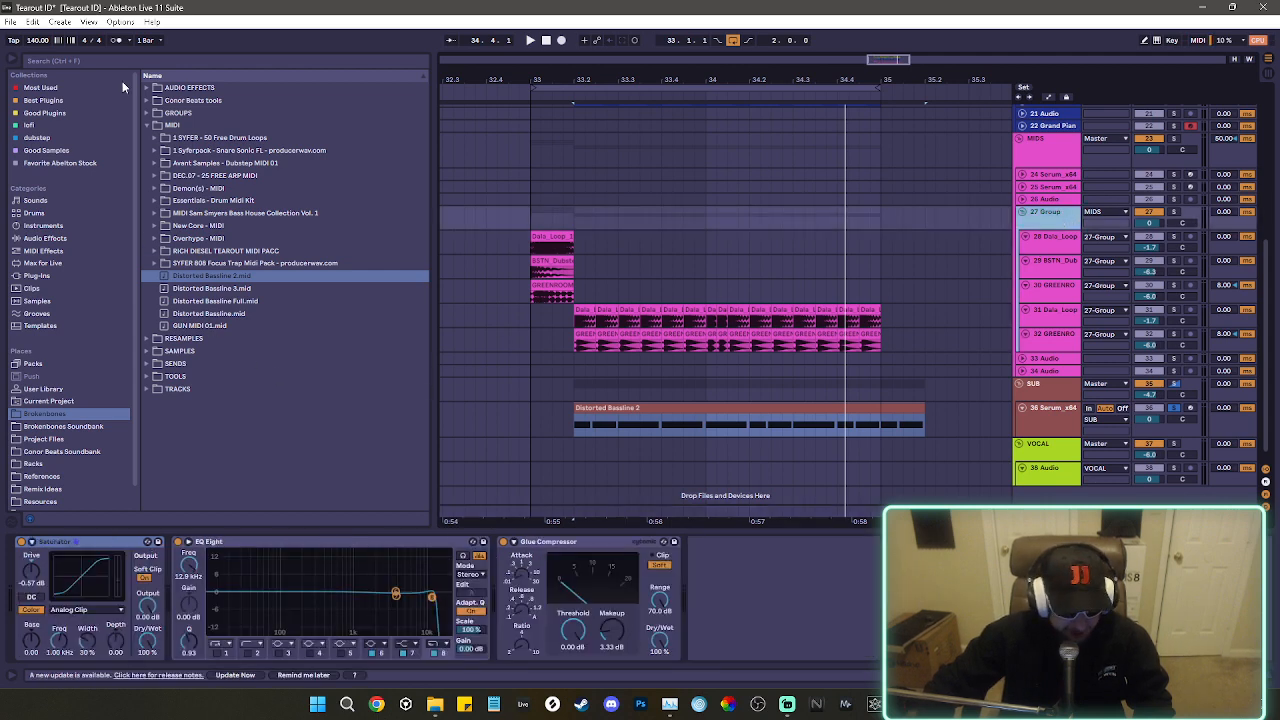
pyautogui.click(42, 88)
pyautogui.click(185, 88)
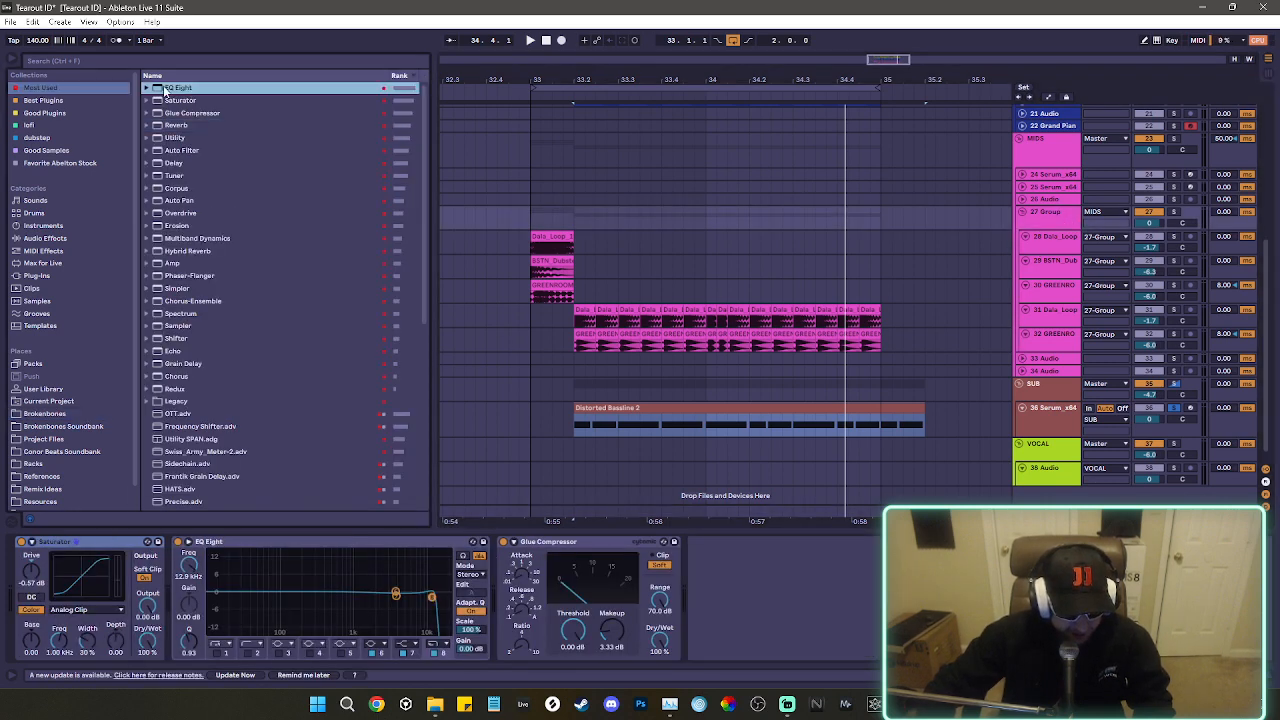
pyautogui.moveTo(199, 517); pyautogui.dragTo(196, 576)
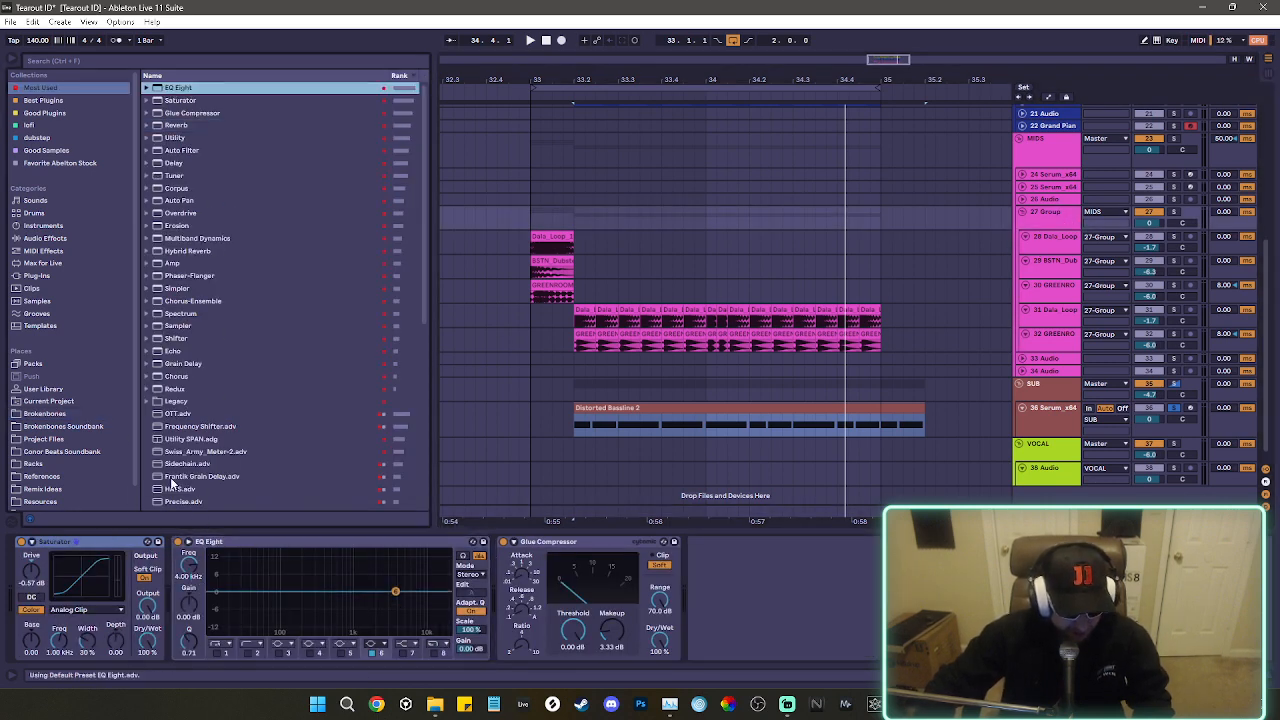
pyautogui.click(217, 652)
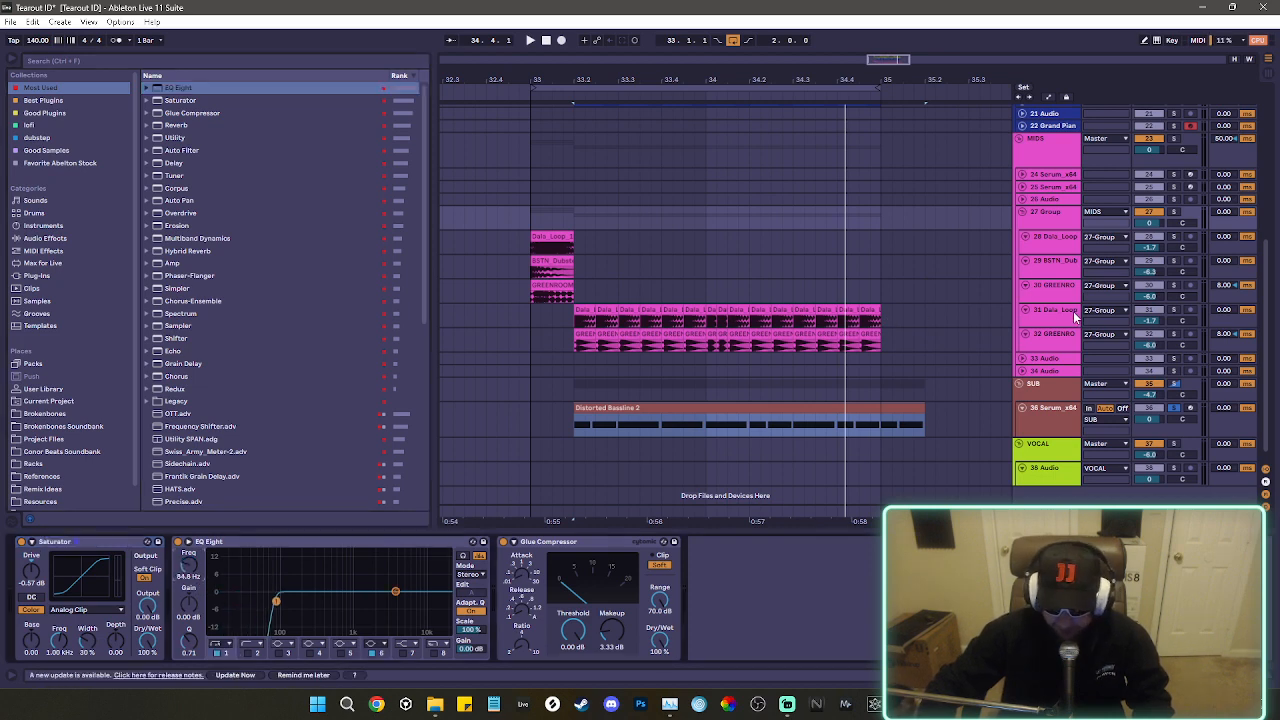
pyautogui.click(1060, 246)
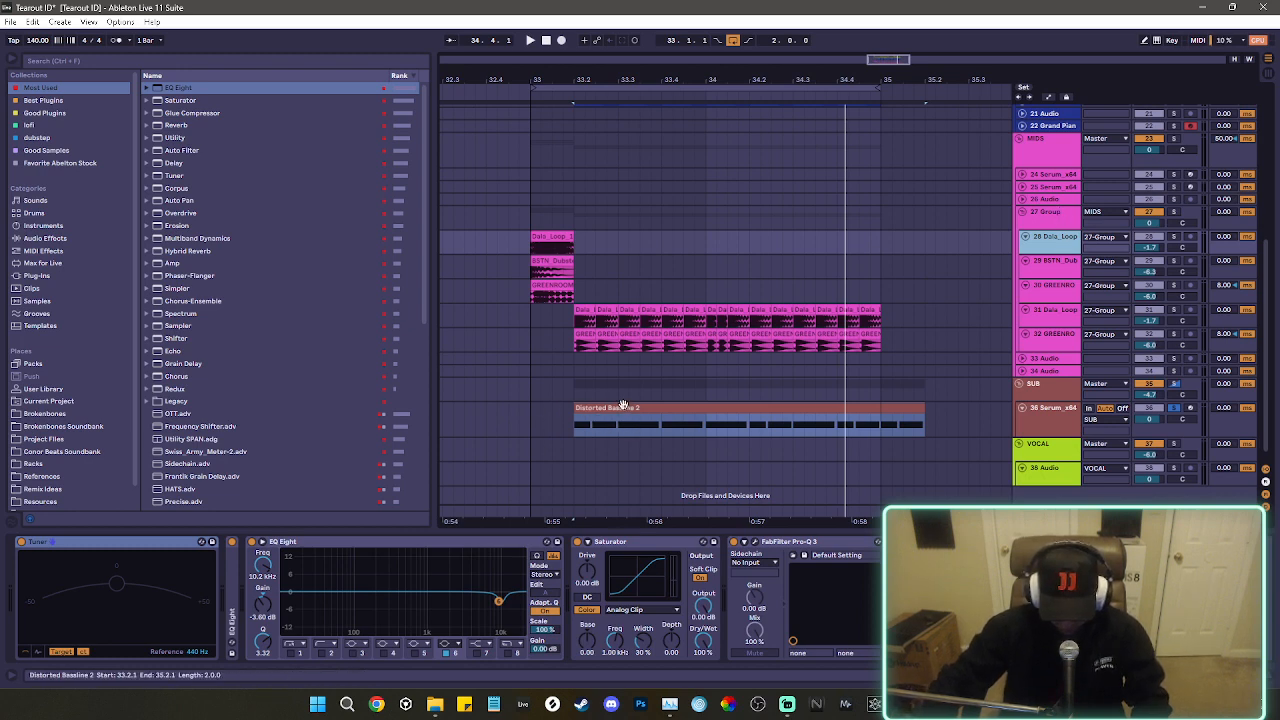
# Duplicate the first beat of the Distorted Bassline 2 sub clip, starting at 33.2.1, repeatedly along the following beats.
pyautogui.moveTo(615, 426); pyautogui.dragTo(573, 426)
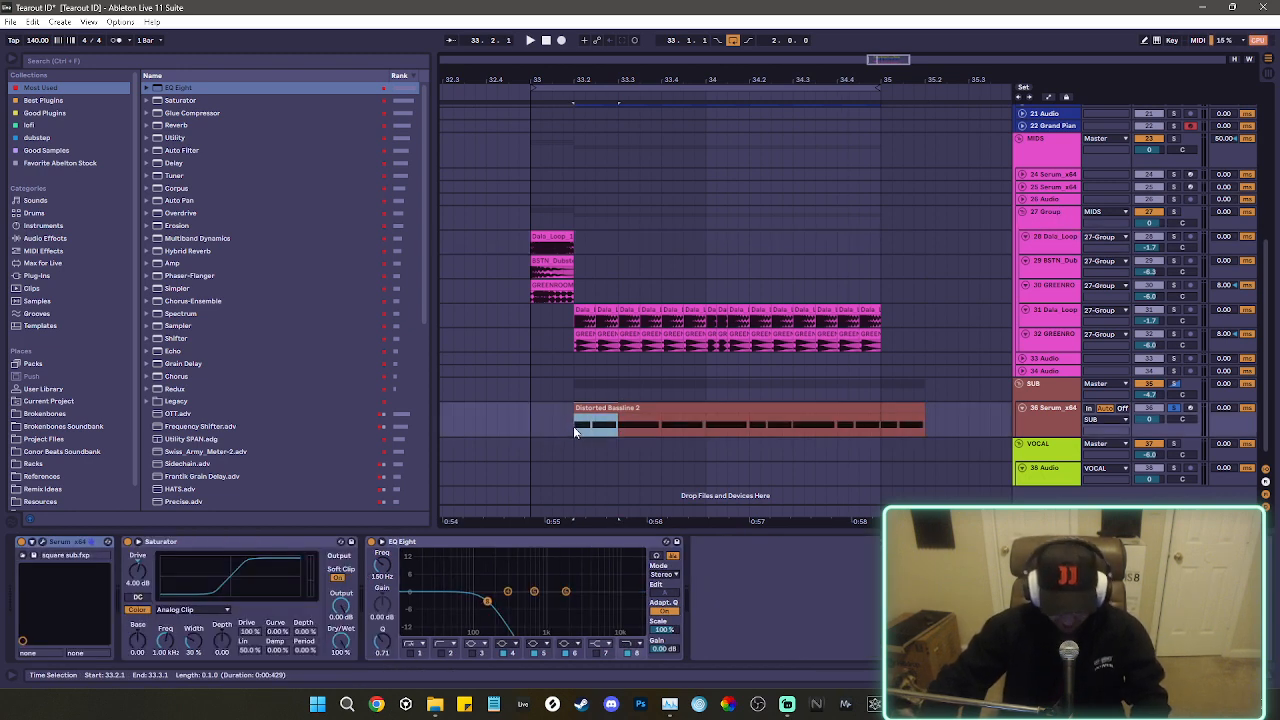
pyautogui.hotkey('ctrl', 'd')
pyautogui.hotkey('ctrl', 'd')
pyautogui.hotkey('ctrl', 'd')
pyautogui.hotkey('ctrl', 'd')
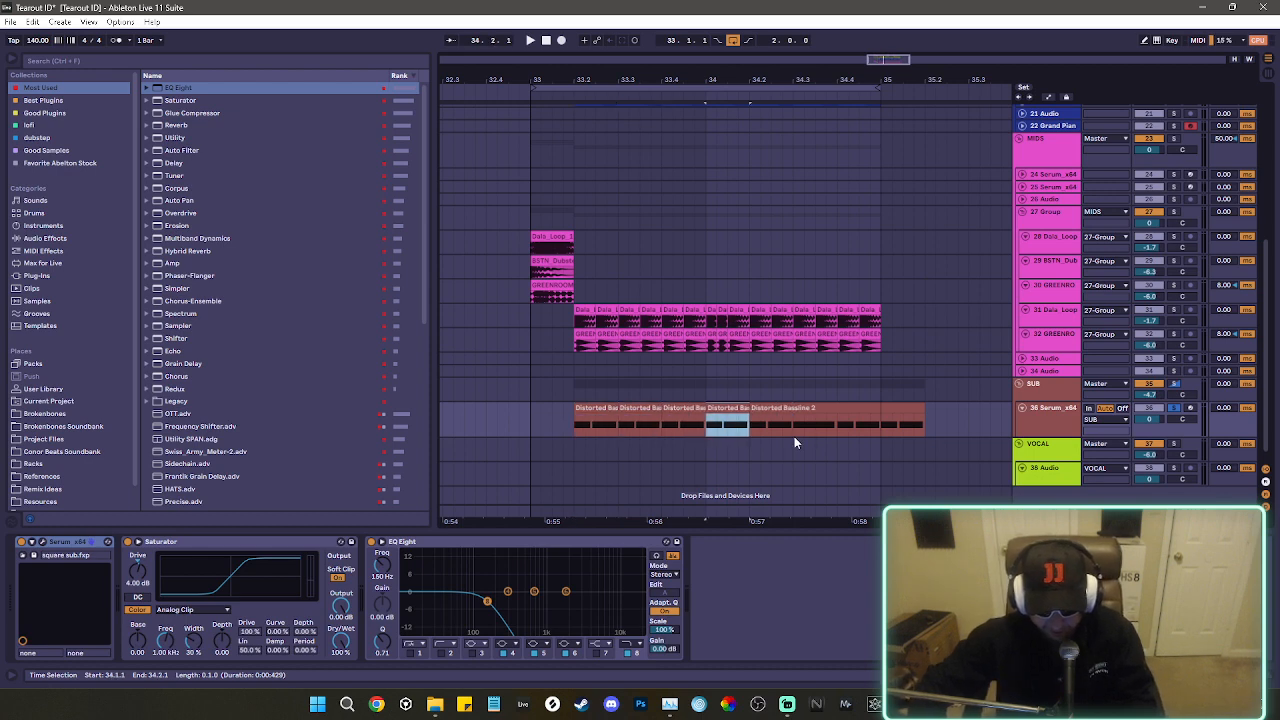
pyautogui.click(581, 410)
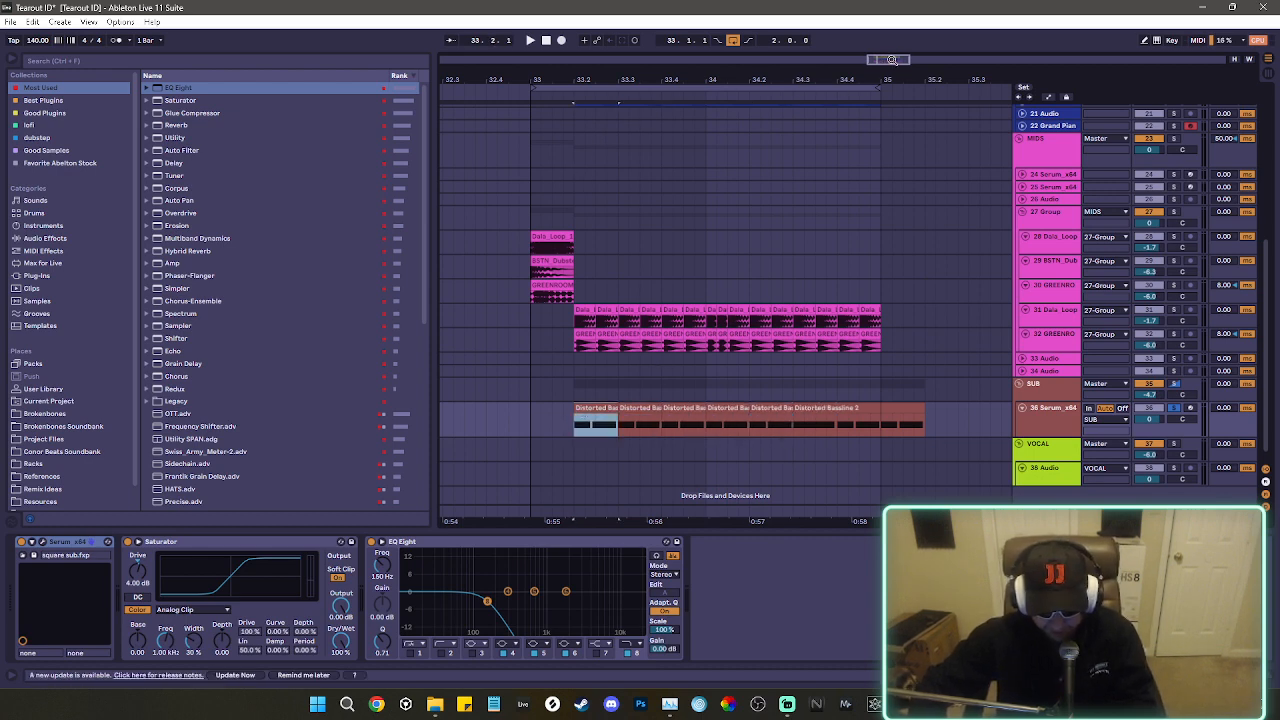
# Split the sub beat at 34.1.1 into shorter repeated clips matching the mids rhythm, with a small gap before 34.2.
pyautogui.moveTo(882, 61); pyautogui.dragTo(882, 72)
pyautogui.click(753, 408)
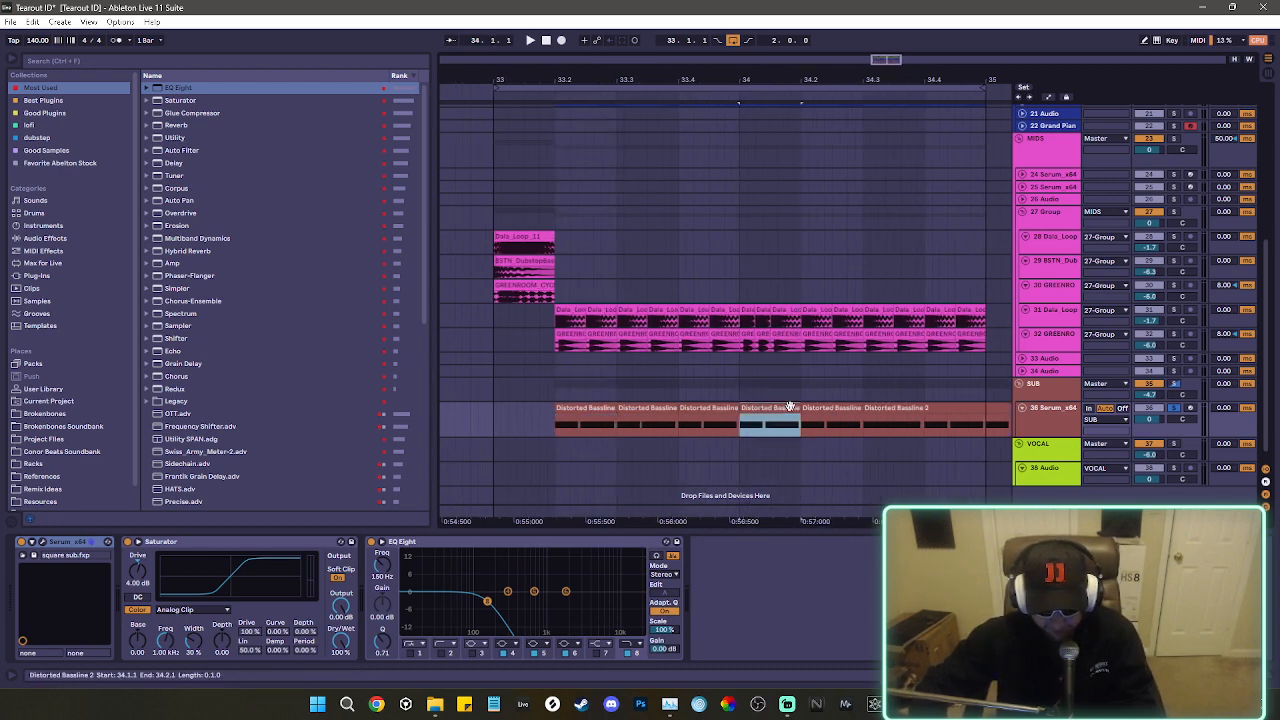
pyautogui.moveTo(797, 408); pyautogui.dragTo(754, 409)
pyautogui.hotkey('ctrl', 'd')
pyautogui.hotkey('ctrl', 'd')
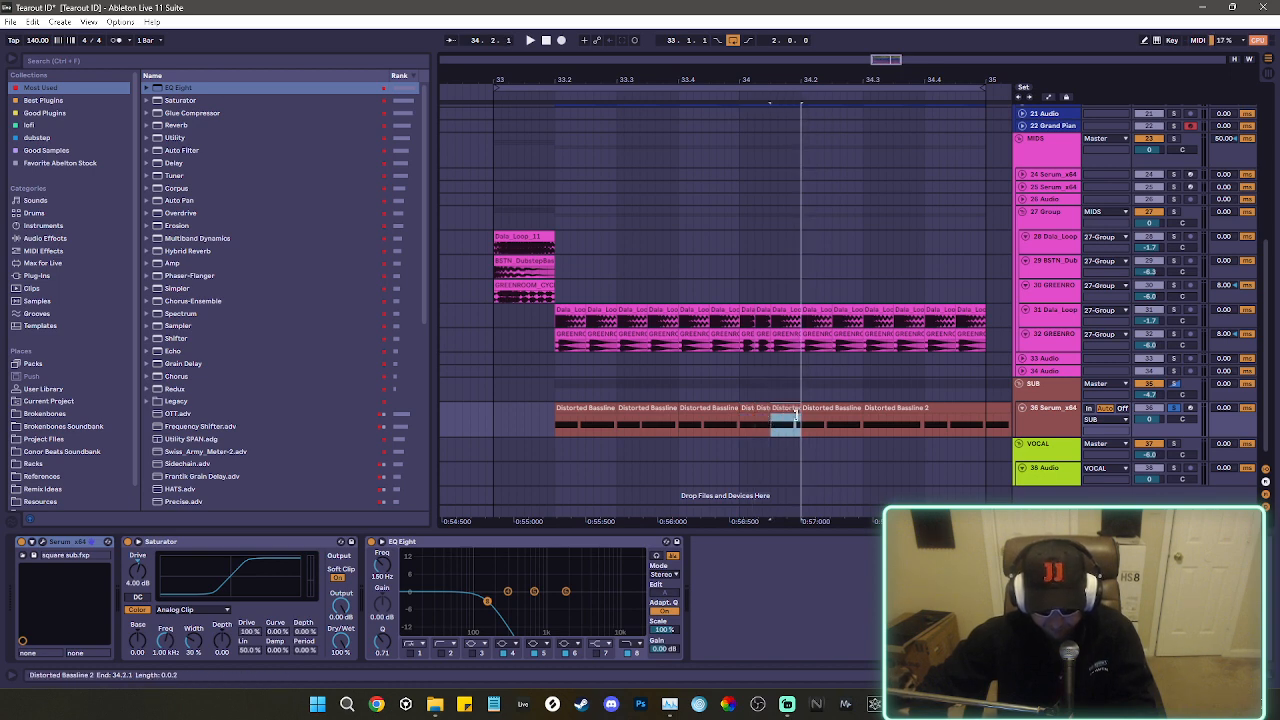
pyautogui.moveTo(890, 58); pyautogui.dragTo(888, 90)
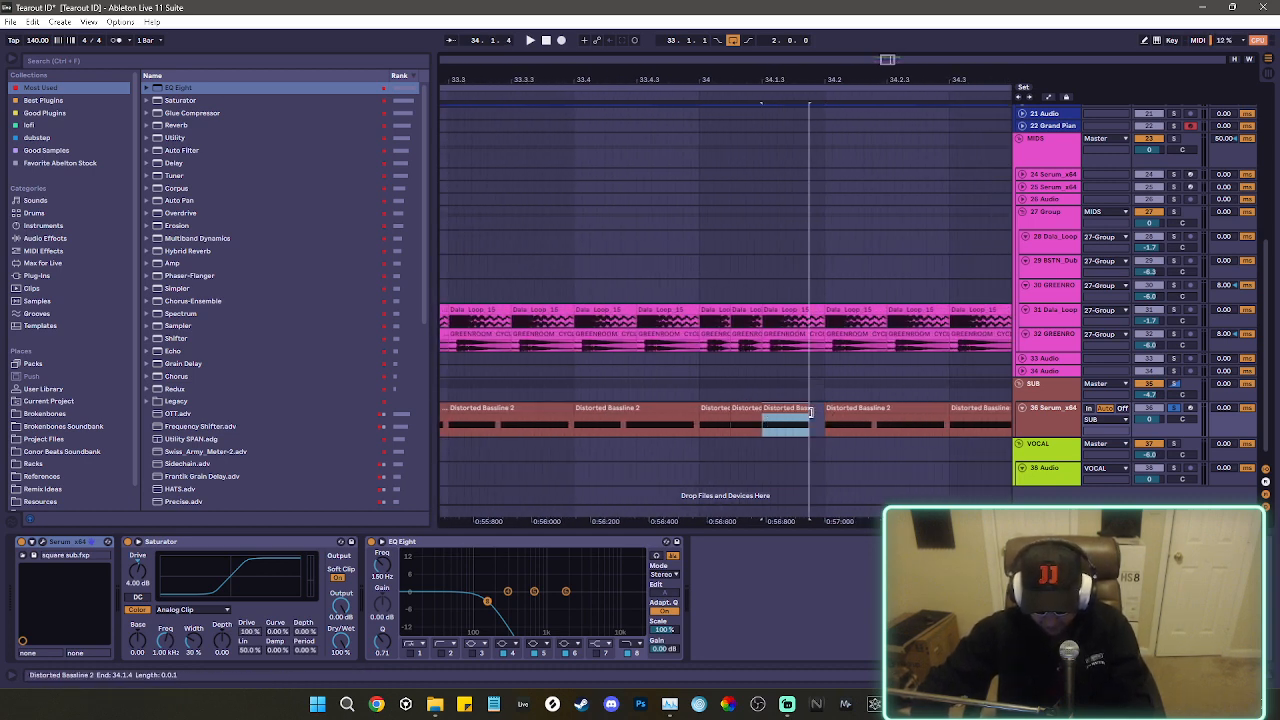
# Duplicate the one-beat sub clip at 34.2.1 onward and play the arrangement from 33.2.1.
pyautogui.click(844, 408)
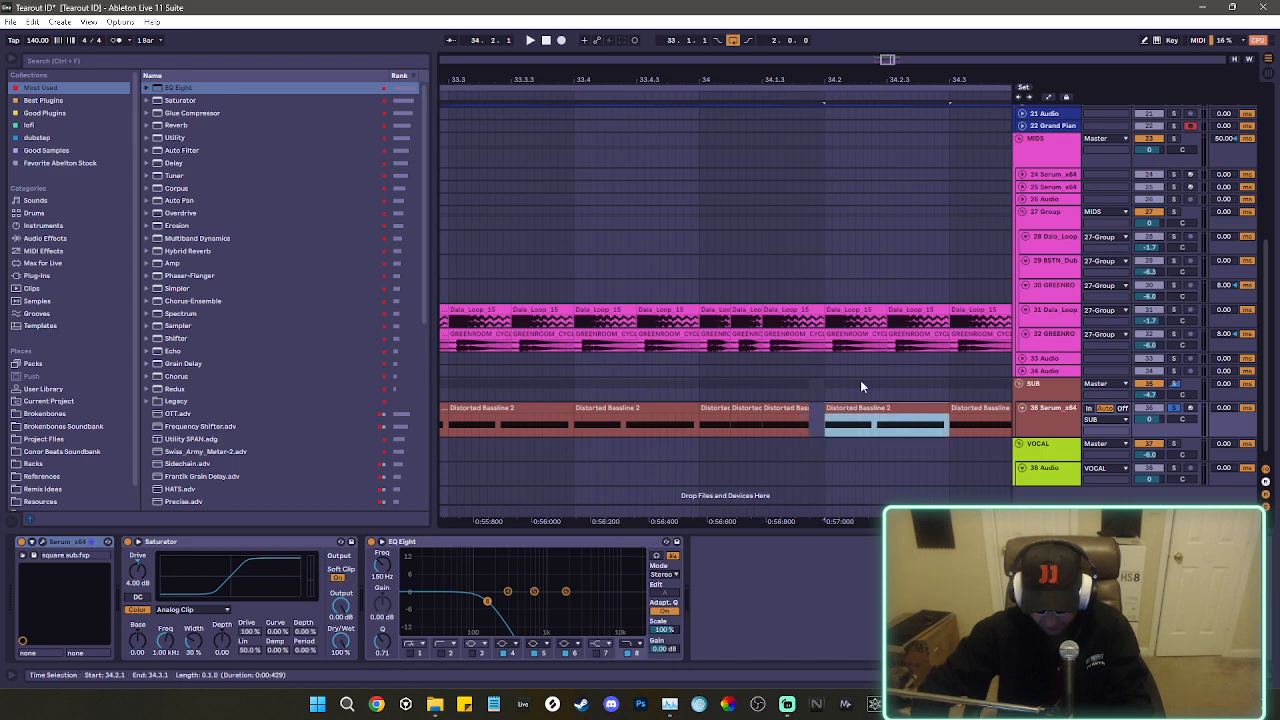
pyautogui.moveTo(888, 62); pyautogui.dragTo(886, 59)
pyautogui.hotkey('ctrl', 'd')
pyautogui.click(604, 409)
pyautogui.press('space')
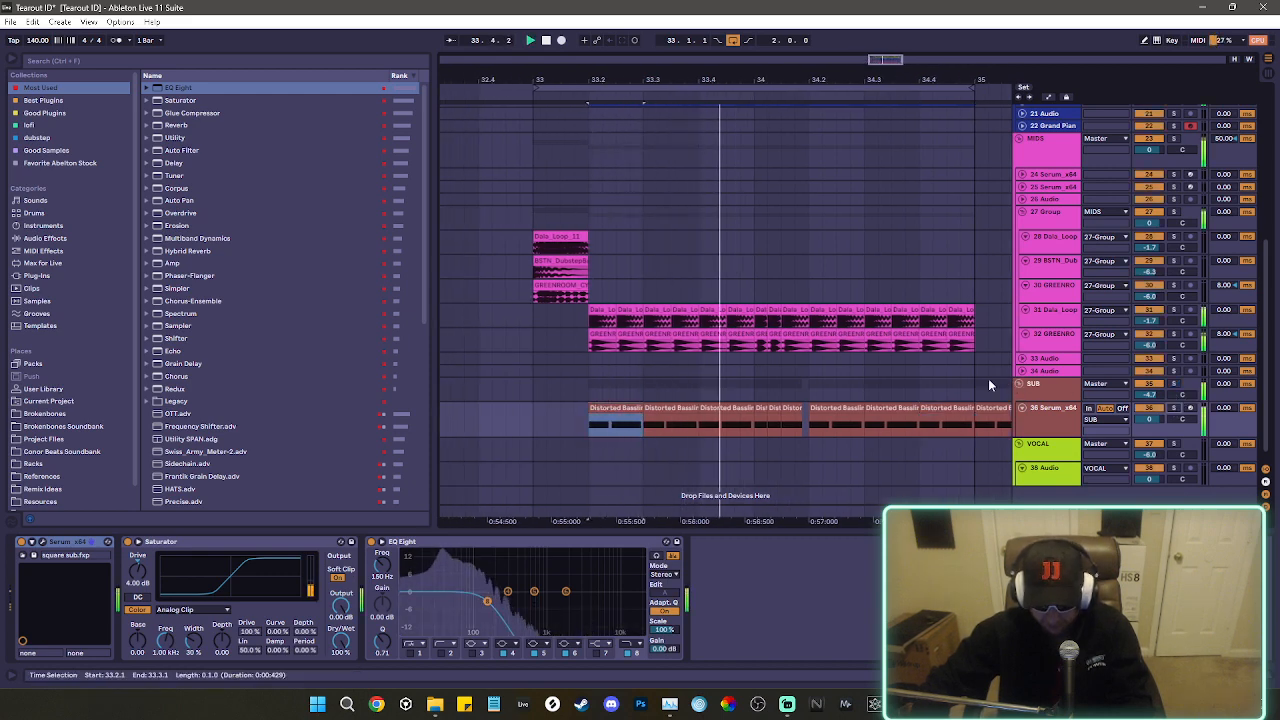
# Raise the low cut in the 27 Group's EQ Eight to about 107 Hz.
pyautogui.moveTo(889, 64); pyautogui.dragTo(886, 62)
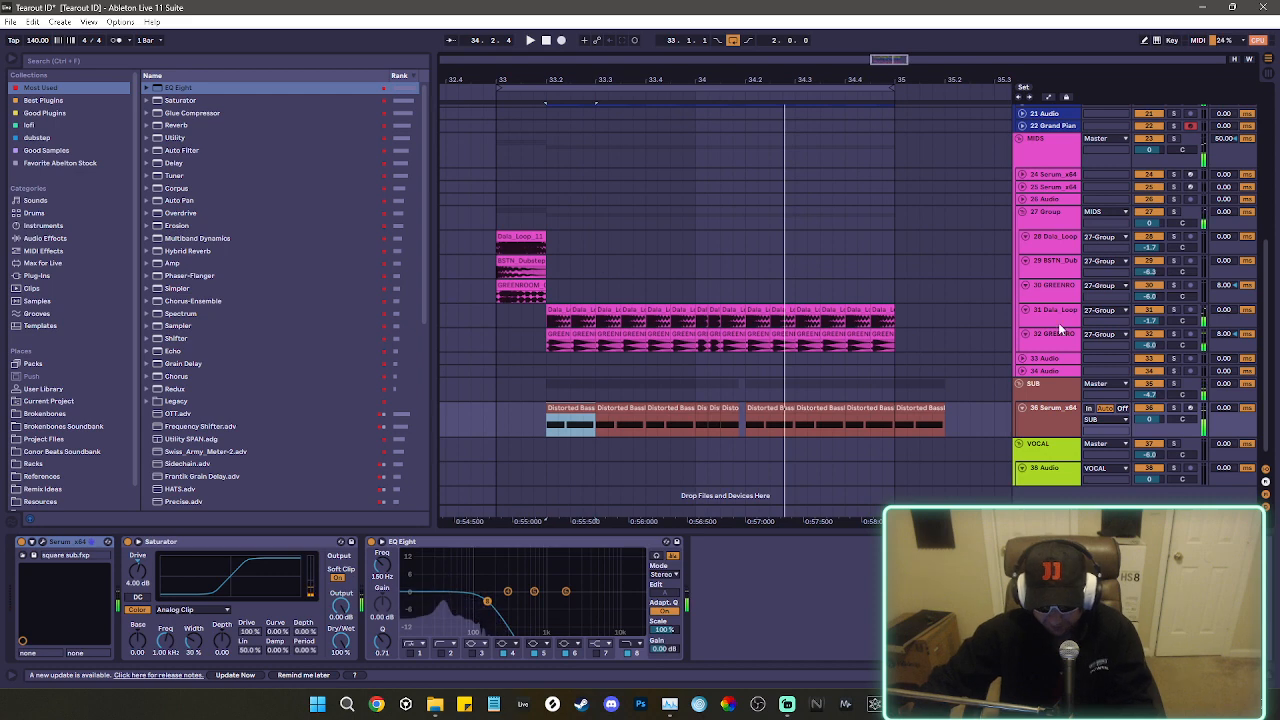
pyautogui.click(1053, 226)
pyautogui.moveTo(276, 602); pyautogui.dragTo(283, 601)
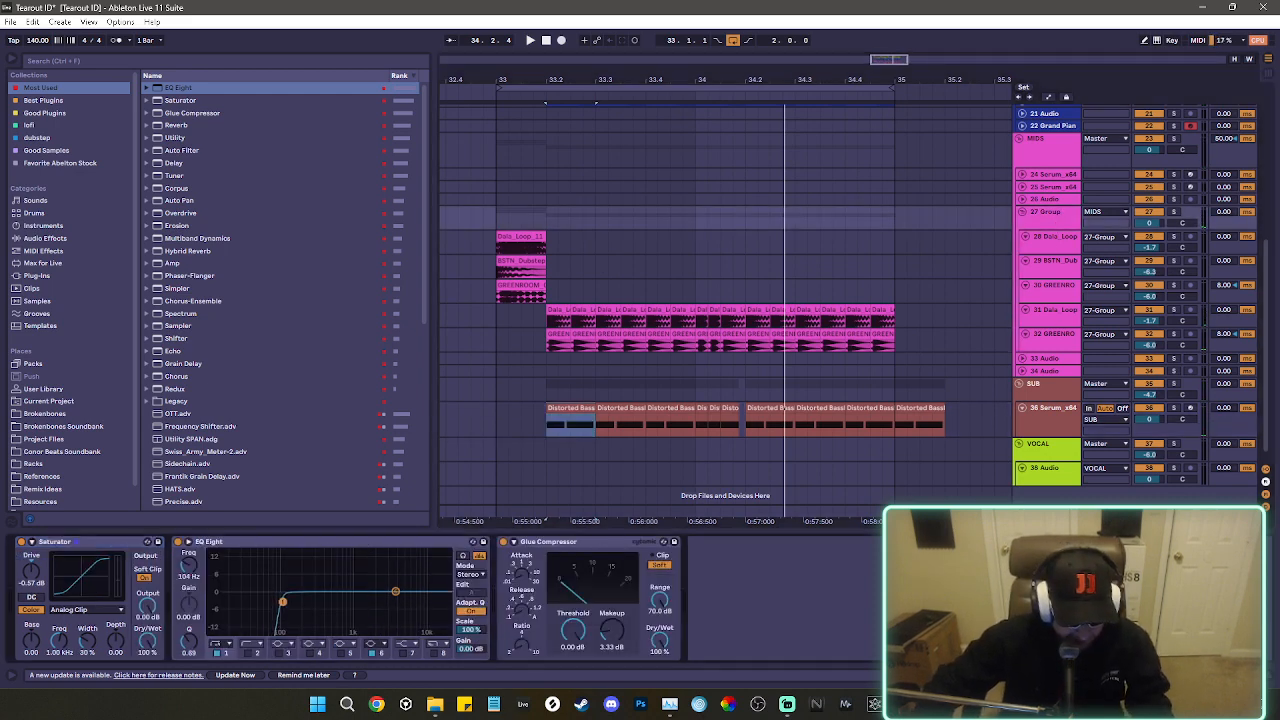
# Group the second Dala_Loop and GREENROOM tracks and add an EQ Eight with a low cut at 130 Hz to the group.
pyautogui.click(1048, 320)
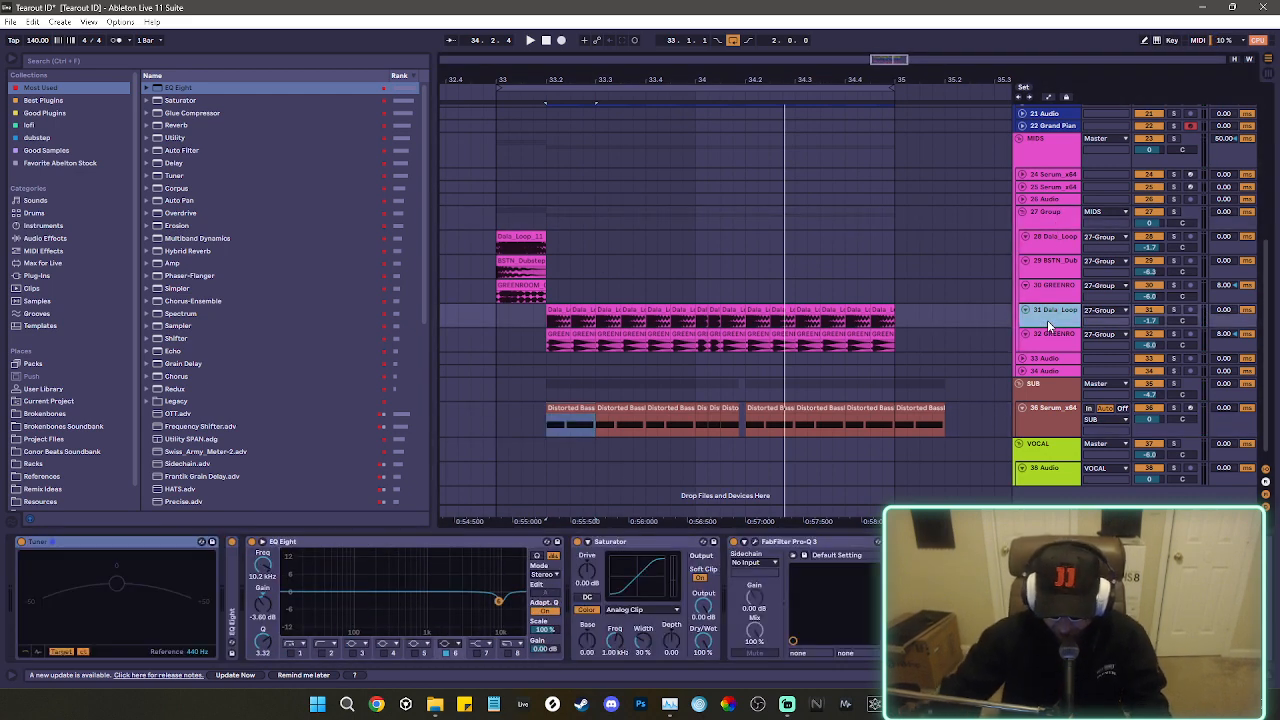
pyautogui.hotkey('shift', 'Down')
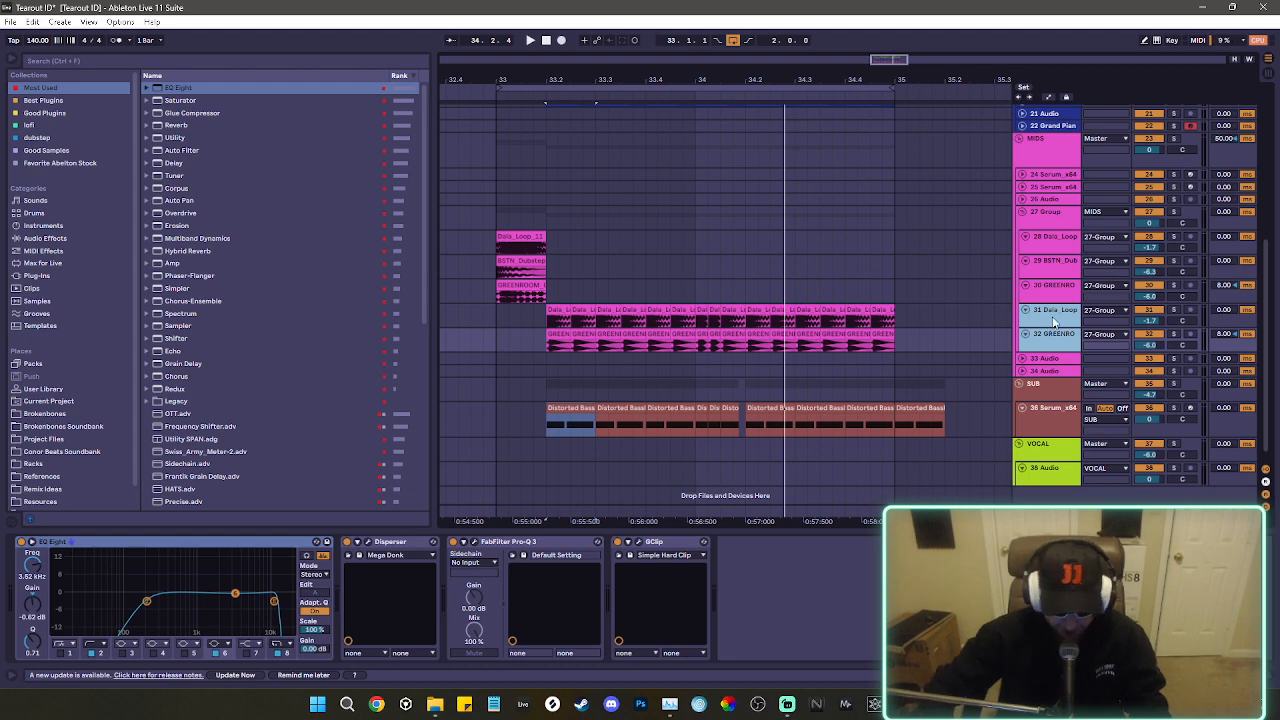
pyautogui.hotkey('ctrl', 'g')
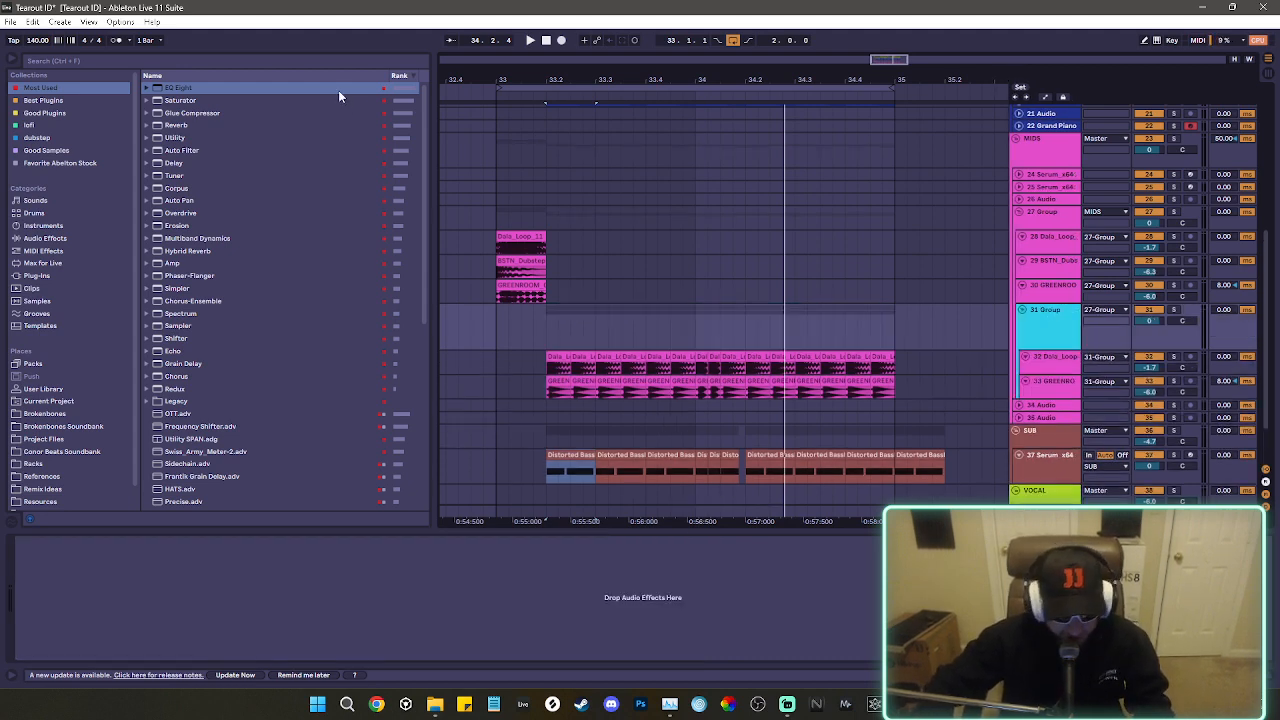
pyautogui.click(220, 87)
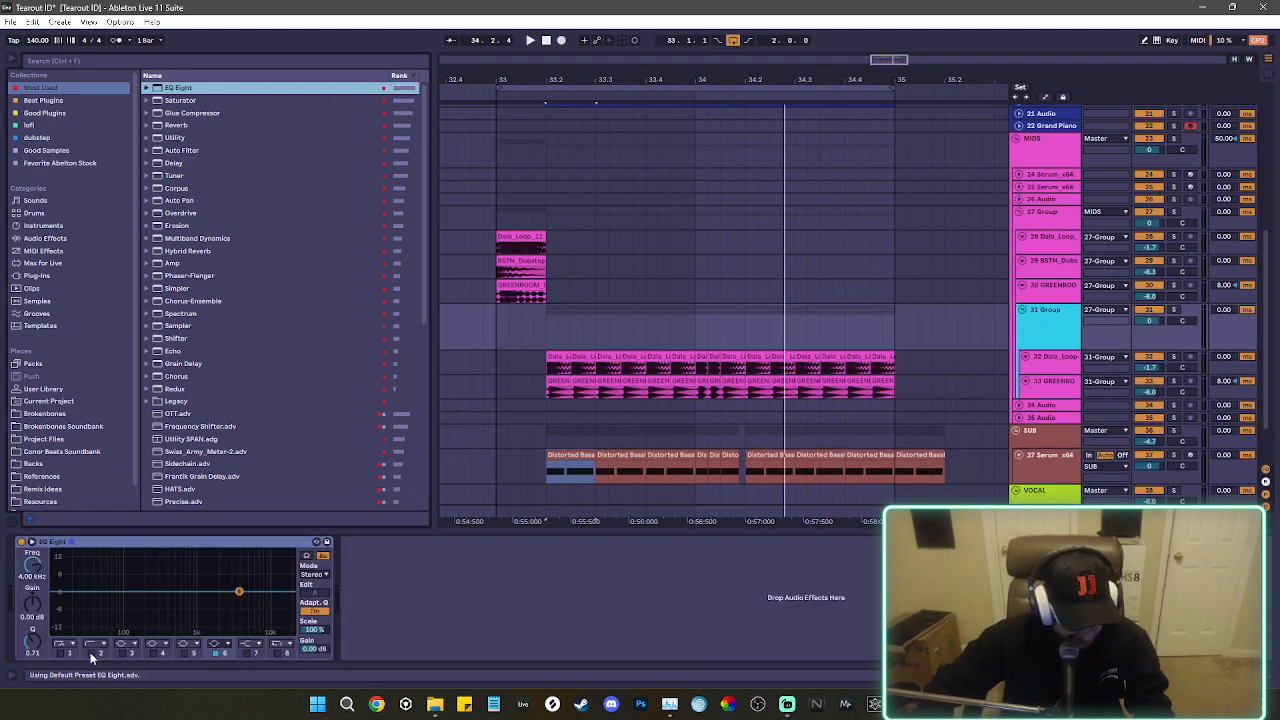
pyautogui.click(60, 653)
pyautogui.moveTo(32, 569); pyautogui.dragTo(32, 535)
# Play the mids and sub together from 33.2.1 with the nested group's low cut active.
pyautogui.press('space')
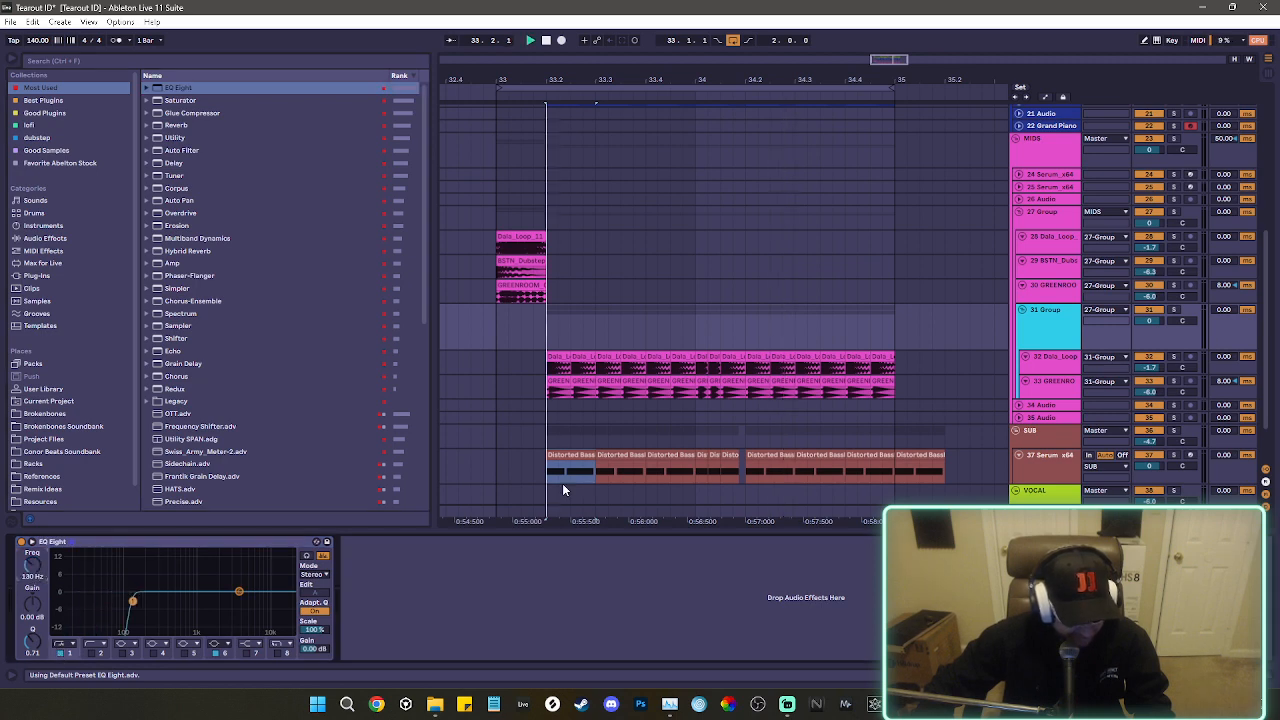
pyautogui.scroll(-2, 893, 408)
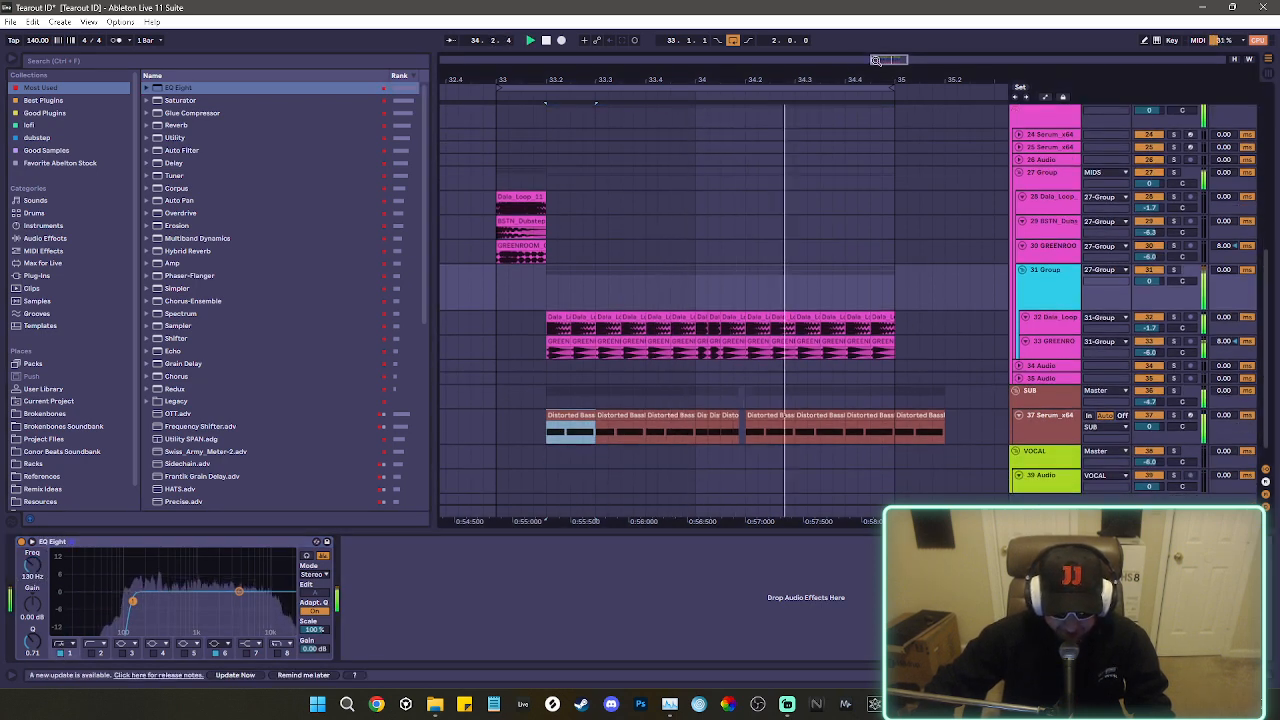
pyautogui.moveTo(876, 60); pyautogui.dragTo(886, 58)
# Mute the SUB group and bypass the EQ Eight on both the 31 Group and the 27 Group.
pyautogui.click(1052, 442)
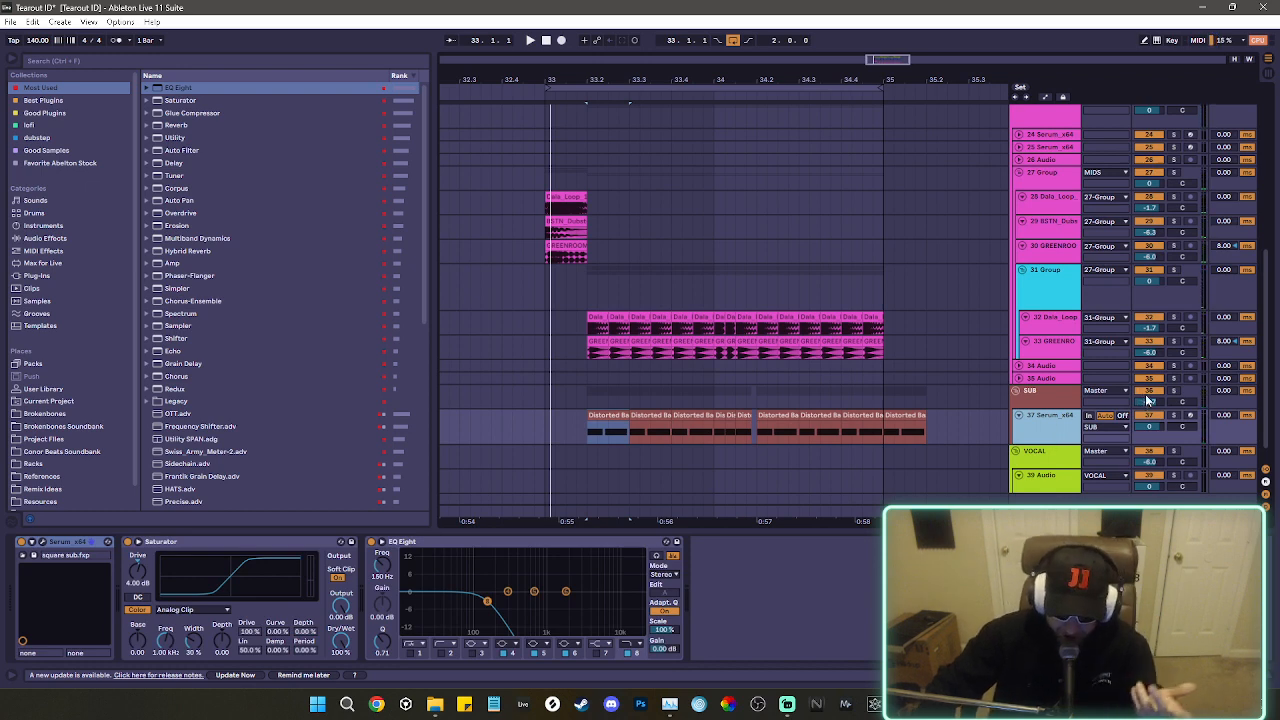
pyautogui.click(1064, 302)
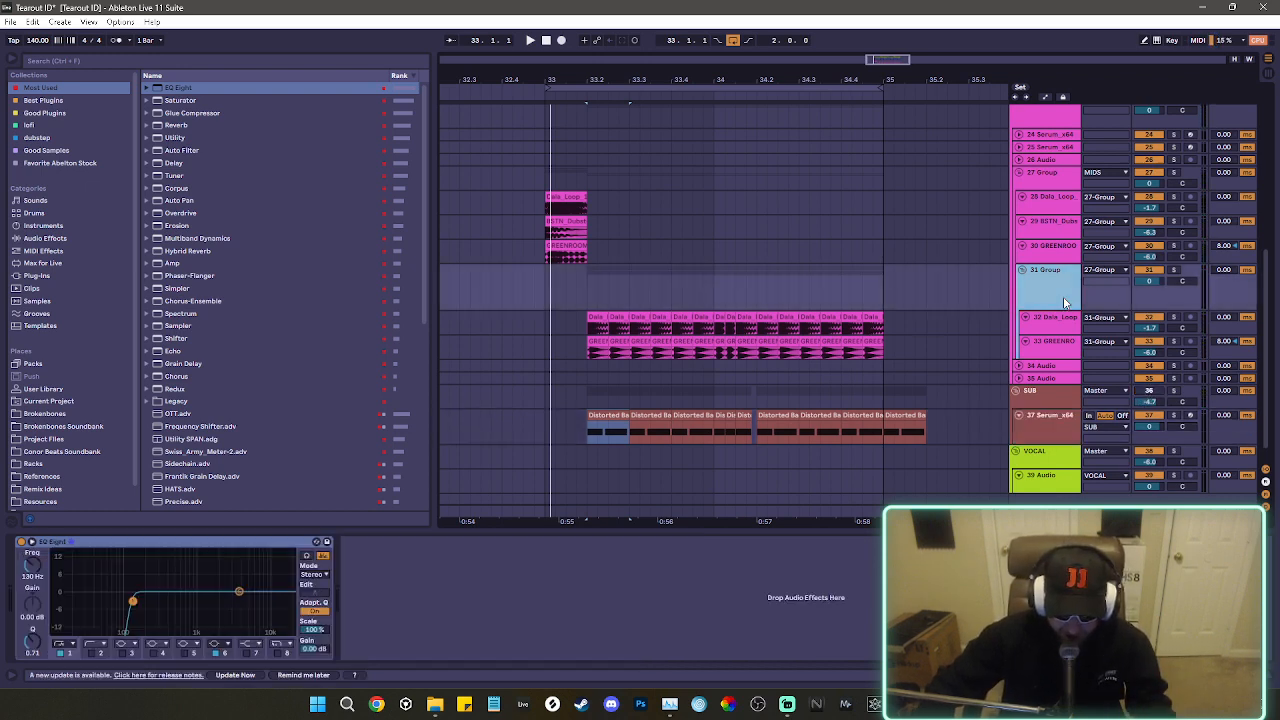
pyautogui.click(21, 542)
pyautogui.scroll(2, 1050, 250)
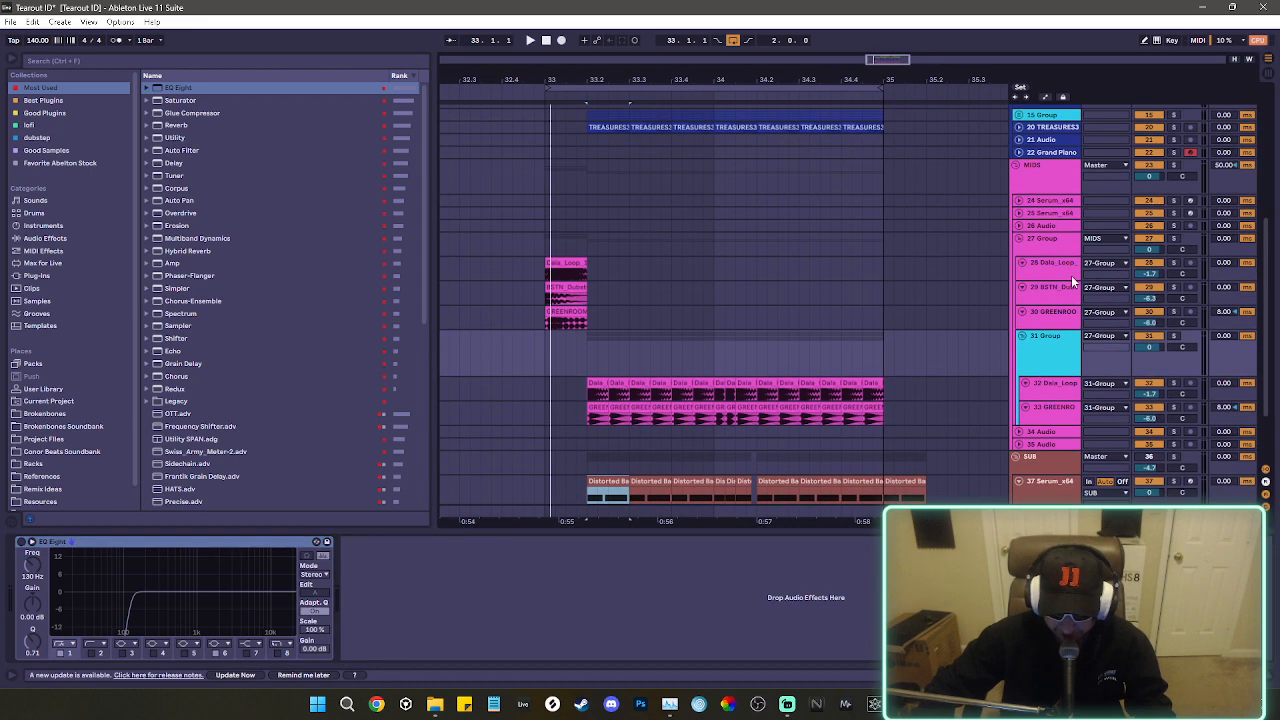
pyautogui.click(1060, 181)
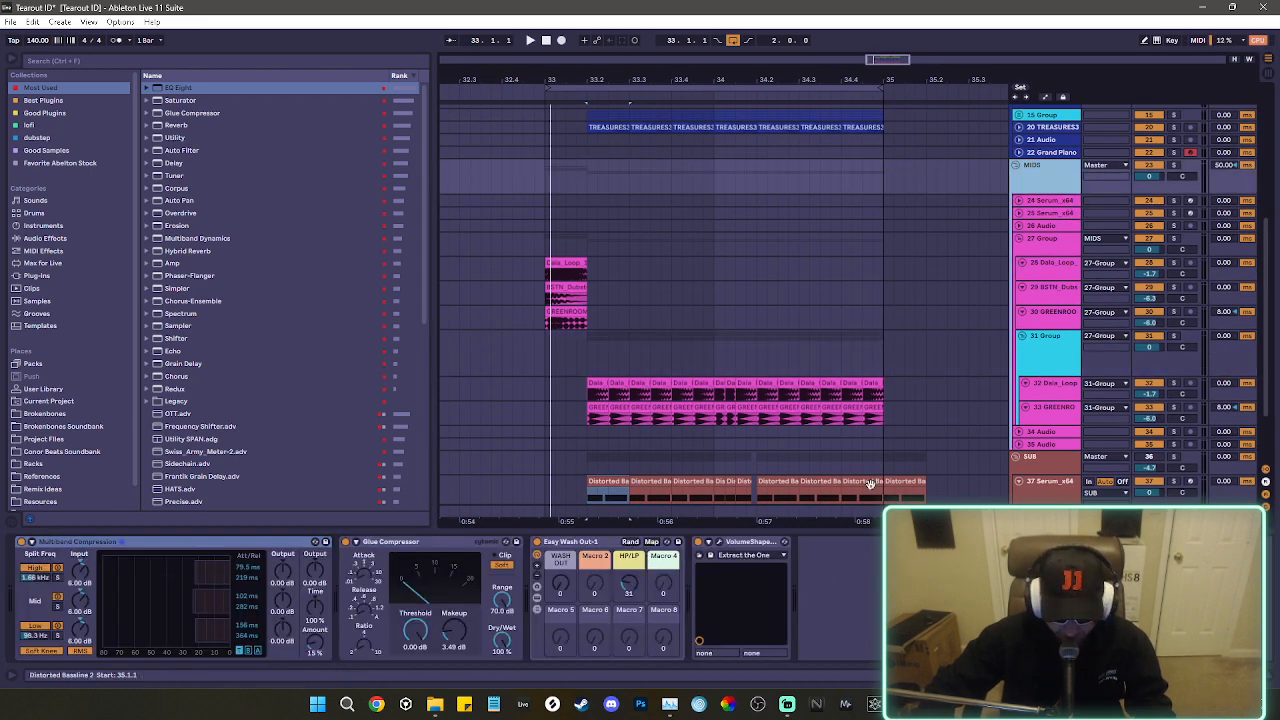
pyautogui.click(1043, 240)
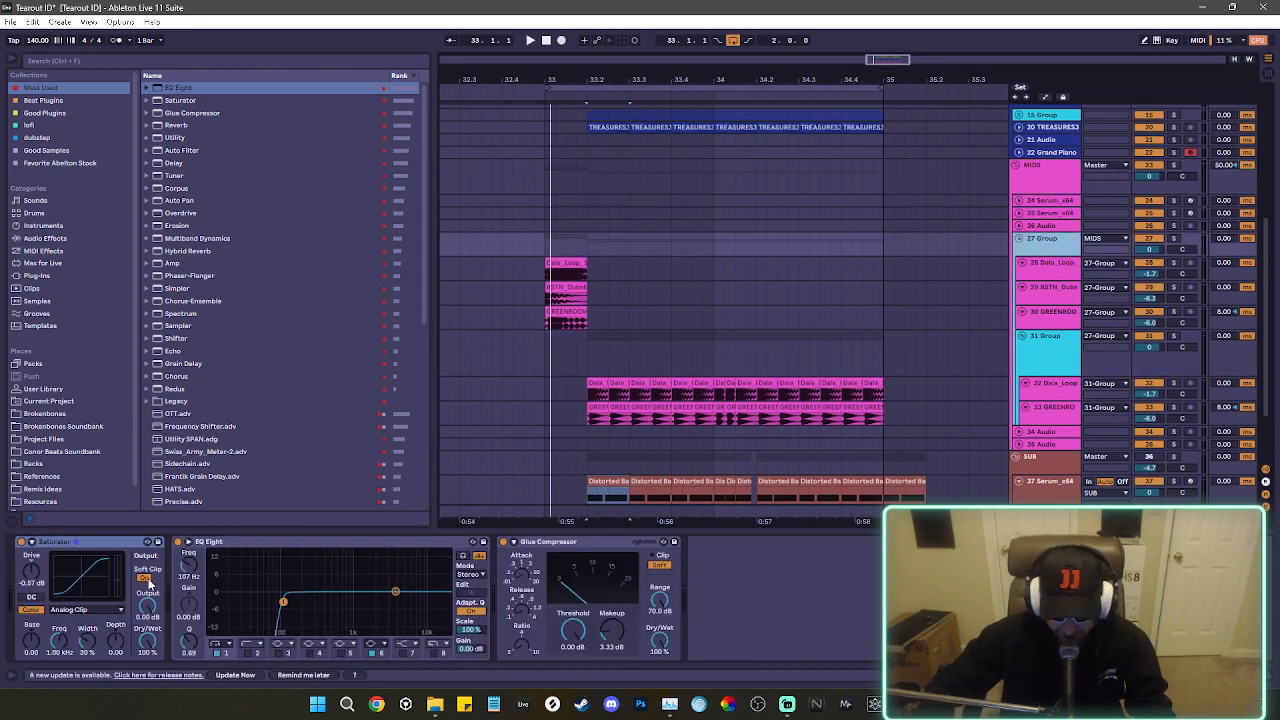
pyautogui.scroll(-3, 880, 400)
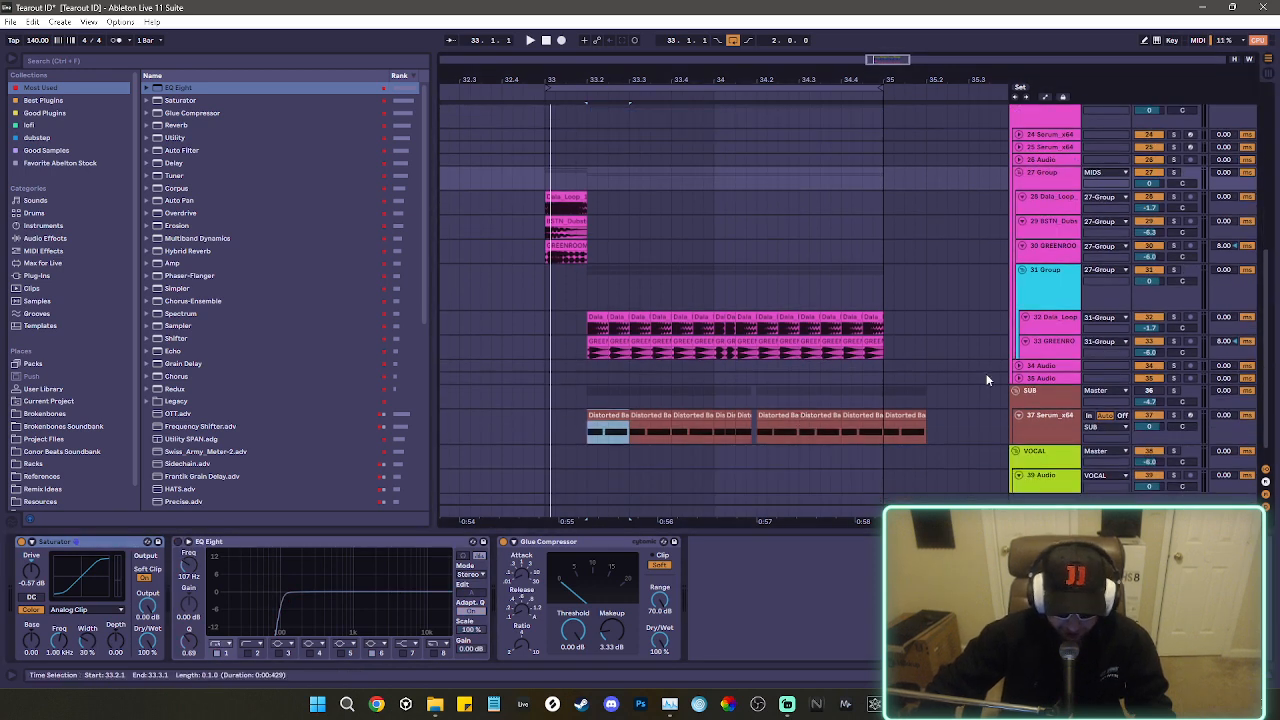
# Solo the 31 Group and play it from 33.2.1 without its low cut.
pyautogui.click(1262, 278)
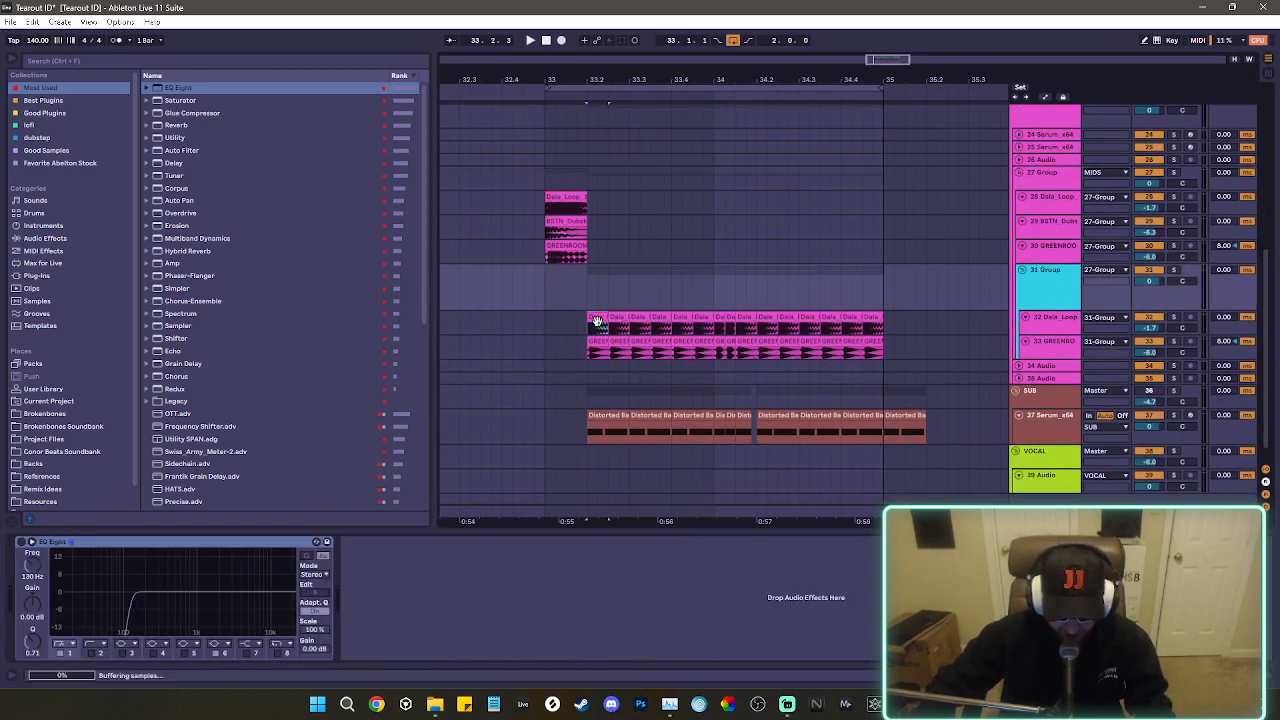
pyautogui.click(1160, 278)
pyautogui.press('space')
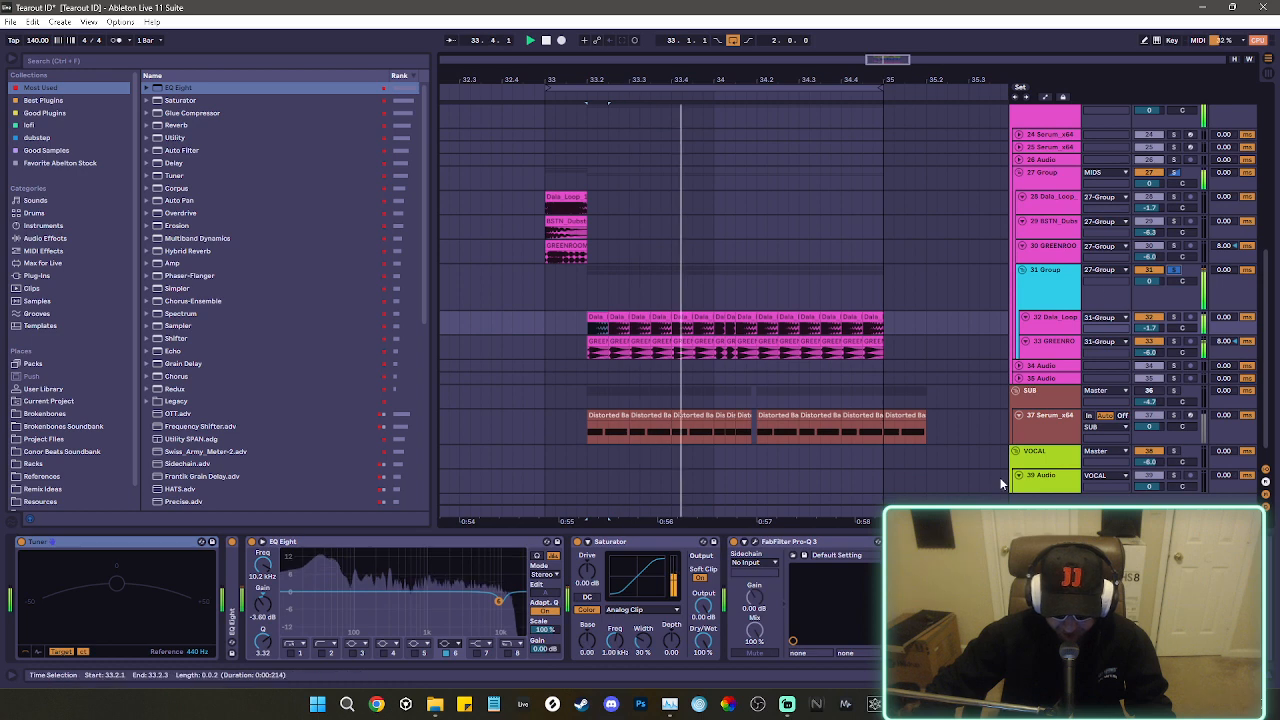
# Examine the soloed mids' low-end spectrum in the Master's SPAN analyzer during playback.
pyautogui.click(1042, 513)
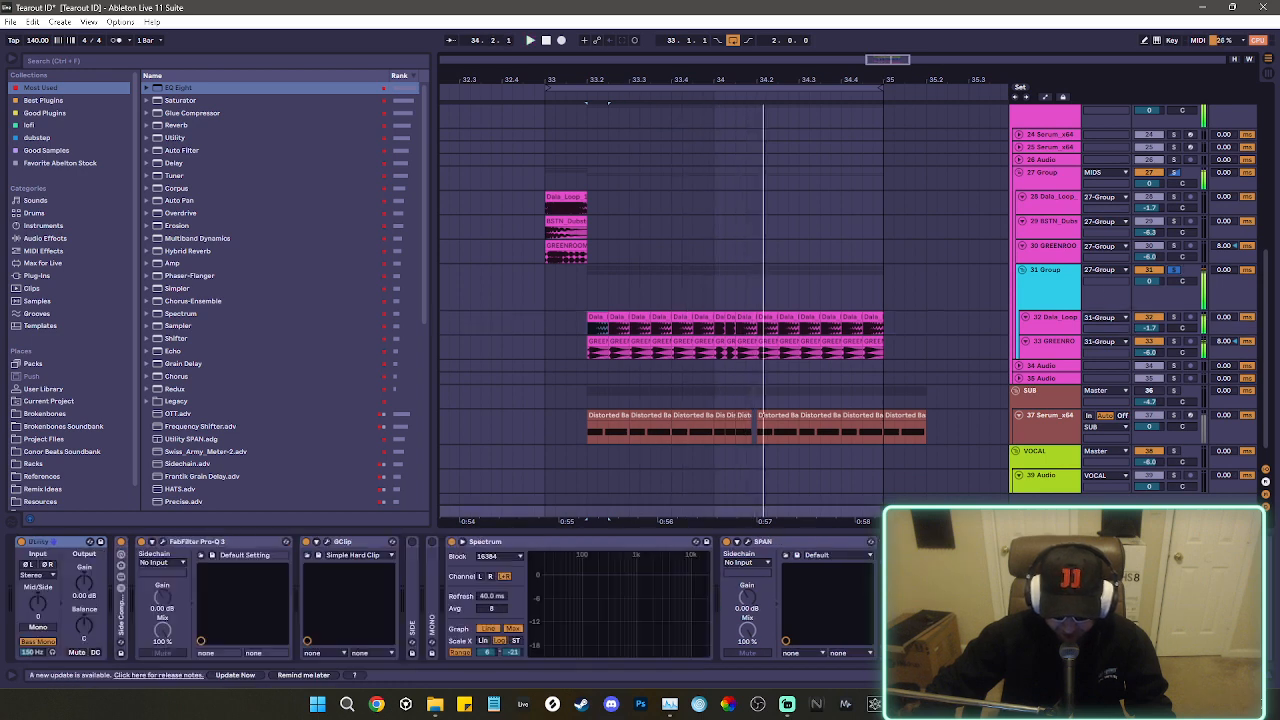
pyautogui.click(747, 543)
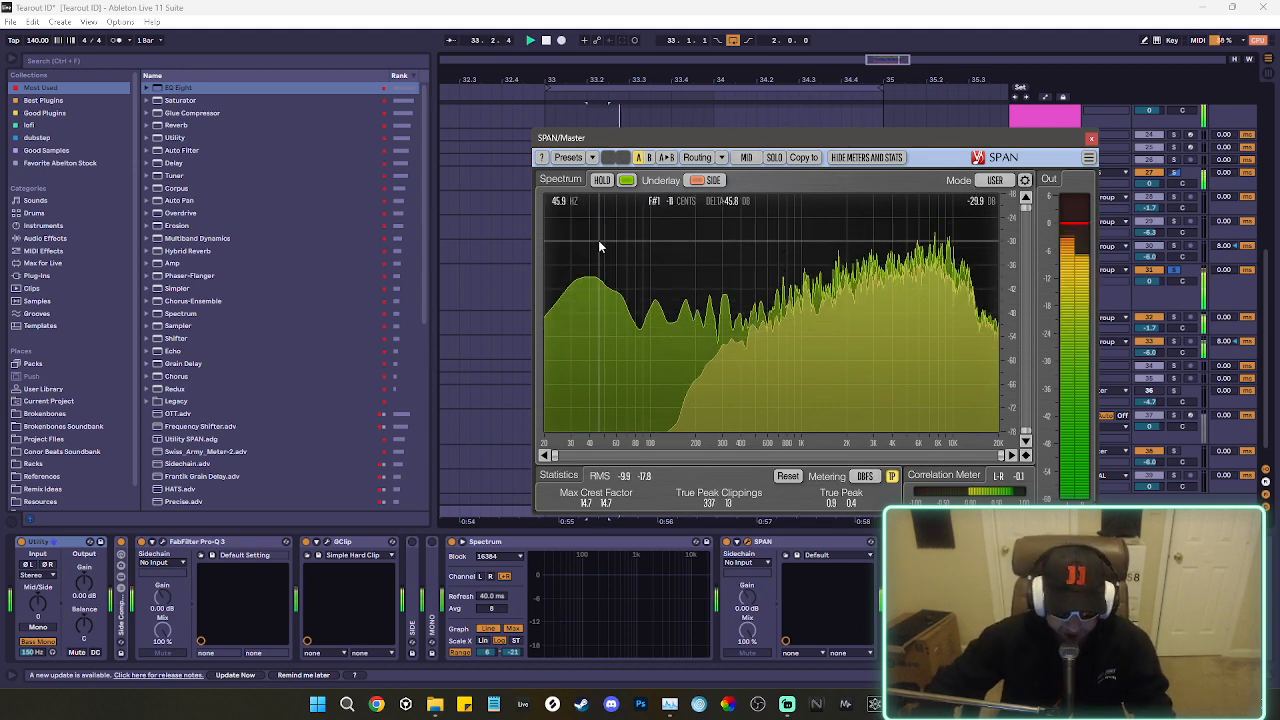
pyautogui.press('space')
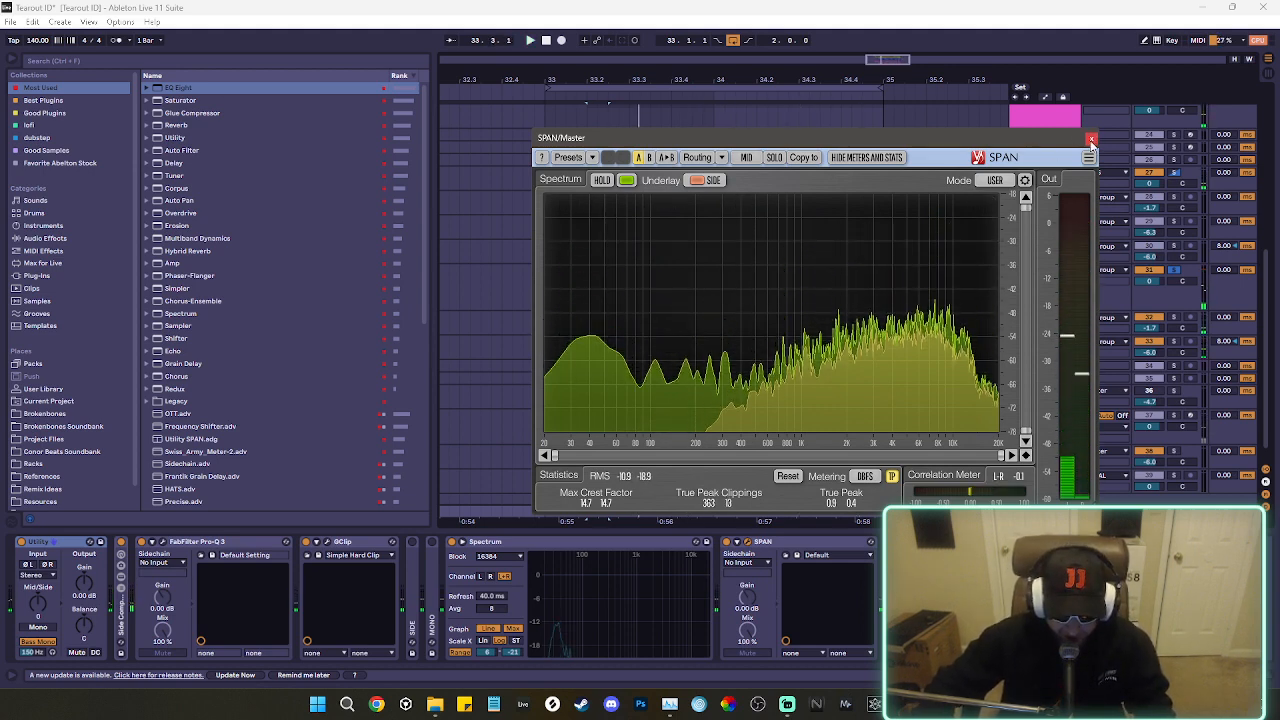
# Inspect the soloed mids' low-frequency peak in the Master's FabFilter Pro-Q 3 spectrum during playback.
pyautogui.click(1091, 139)
pyautogui.click(163, 542)
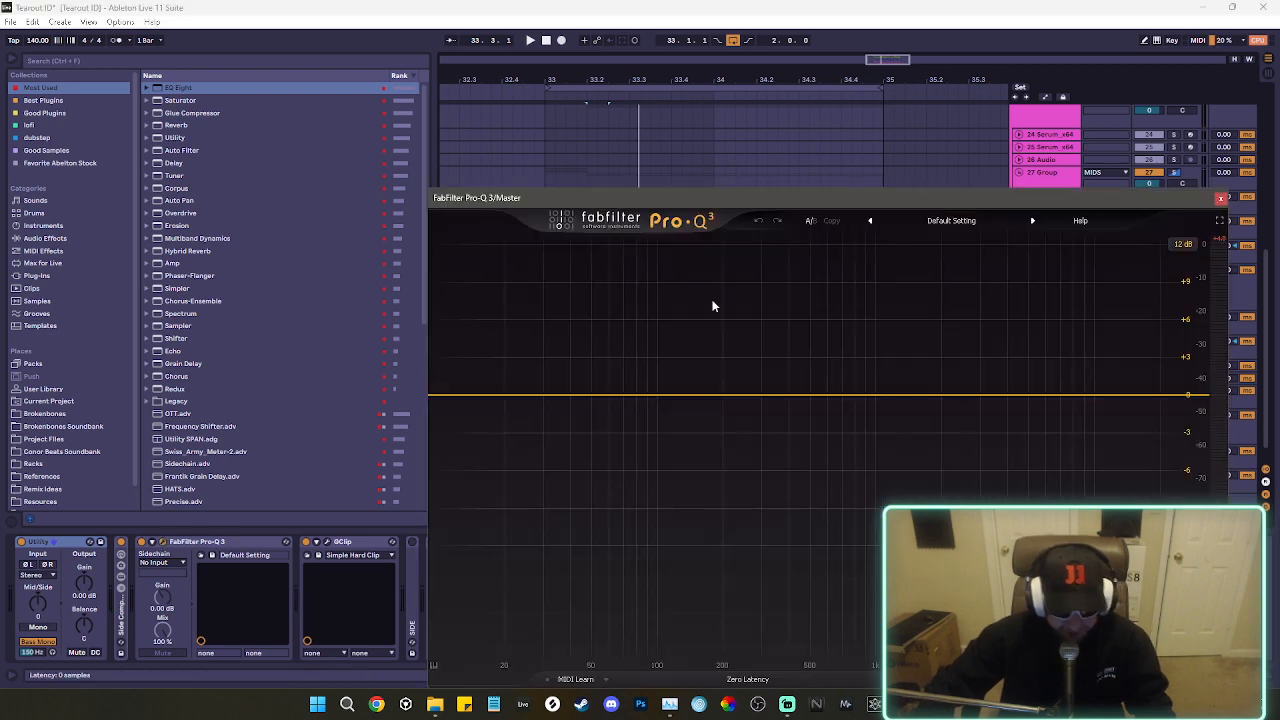
pyautogui.press('space')
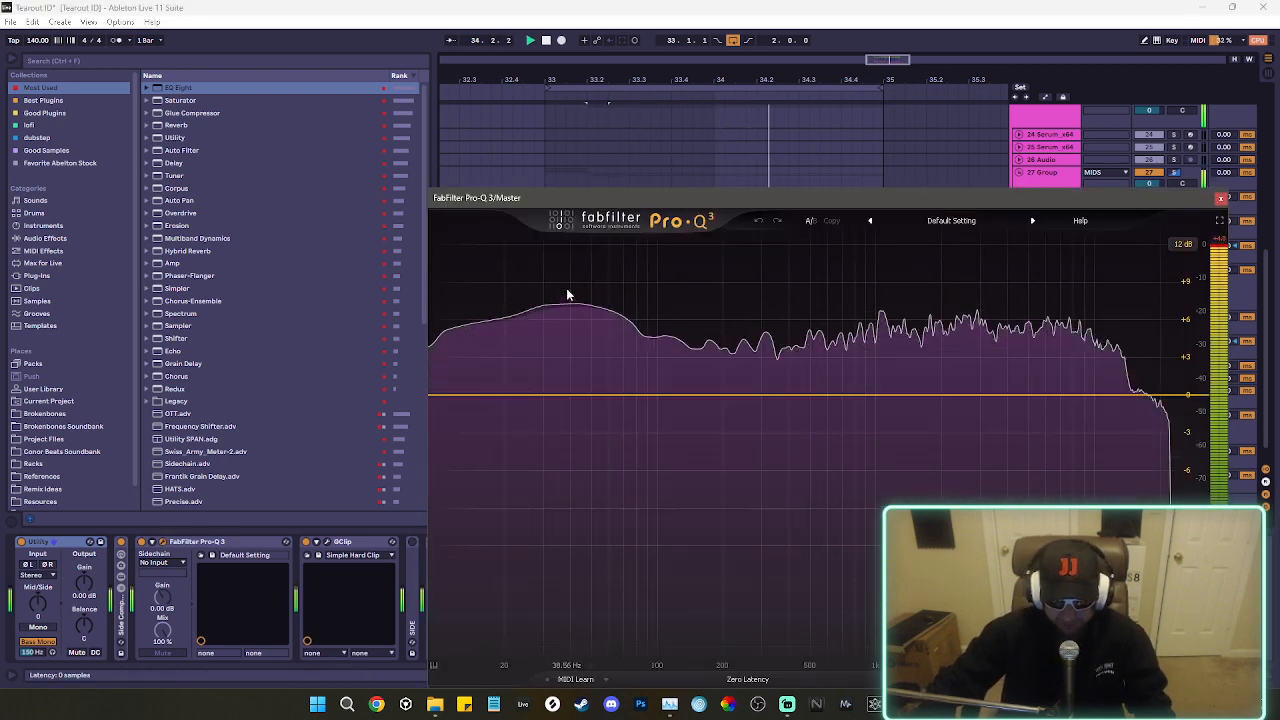
# Add a Saturator after the EQ Eight on the 31 Group and raise its Drive to about 6.3 dB during playback.
pyautogui.press('space')
pyautogui.click(1219, 201)
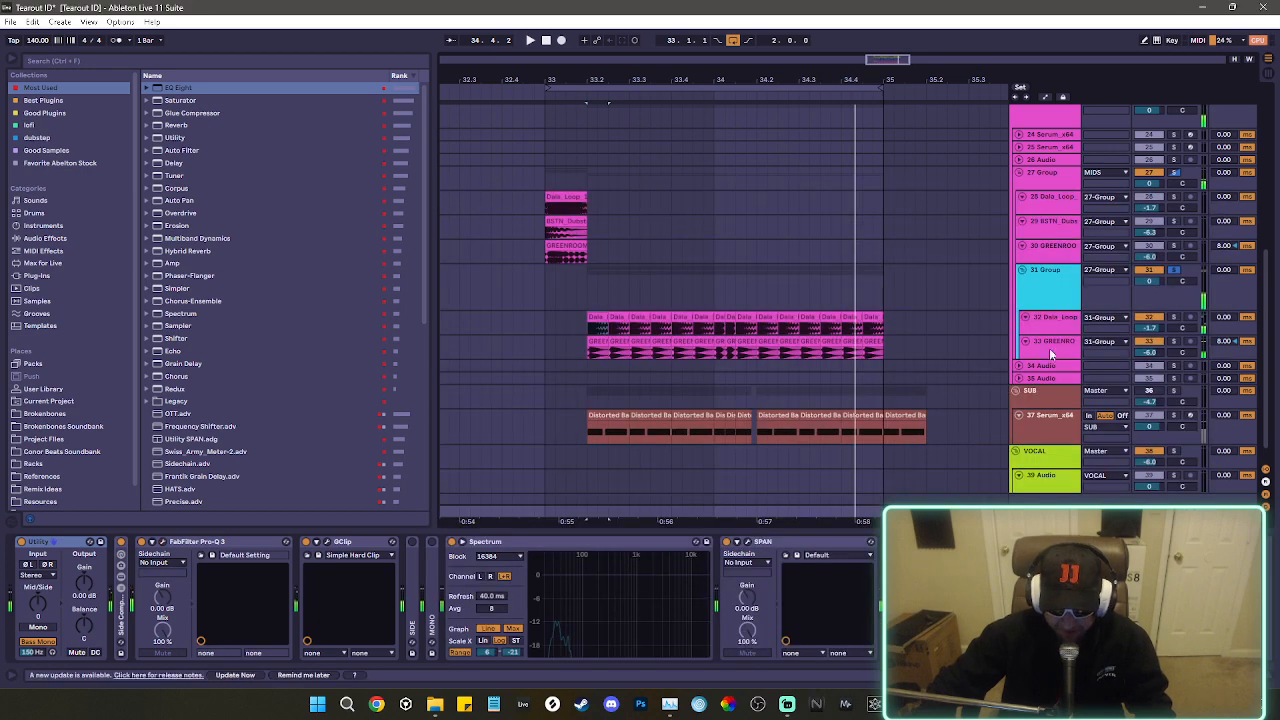
pyautogui.click(1063, 296)
pyautogui.moveTo(180, 101); pyautogui.dragTo(337, 580)
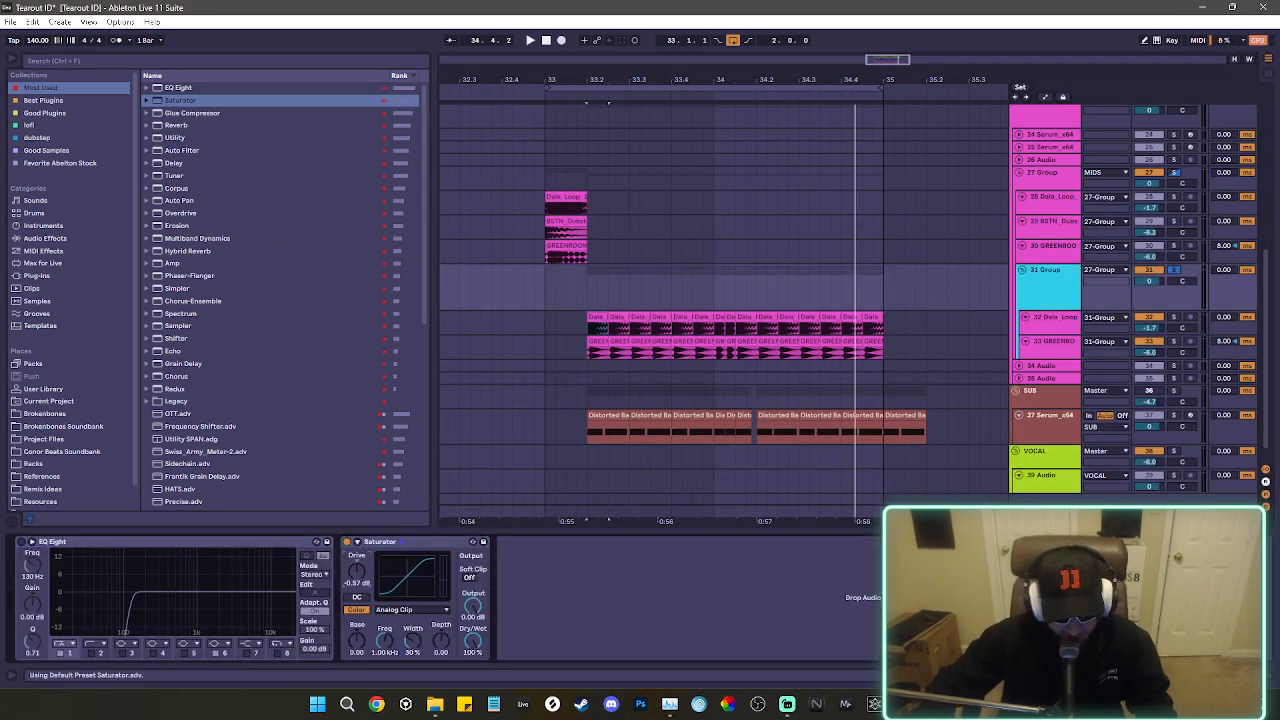
pyautogui.press('space')
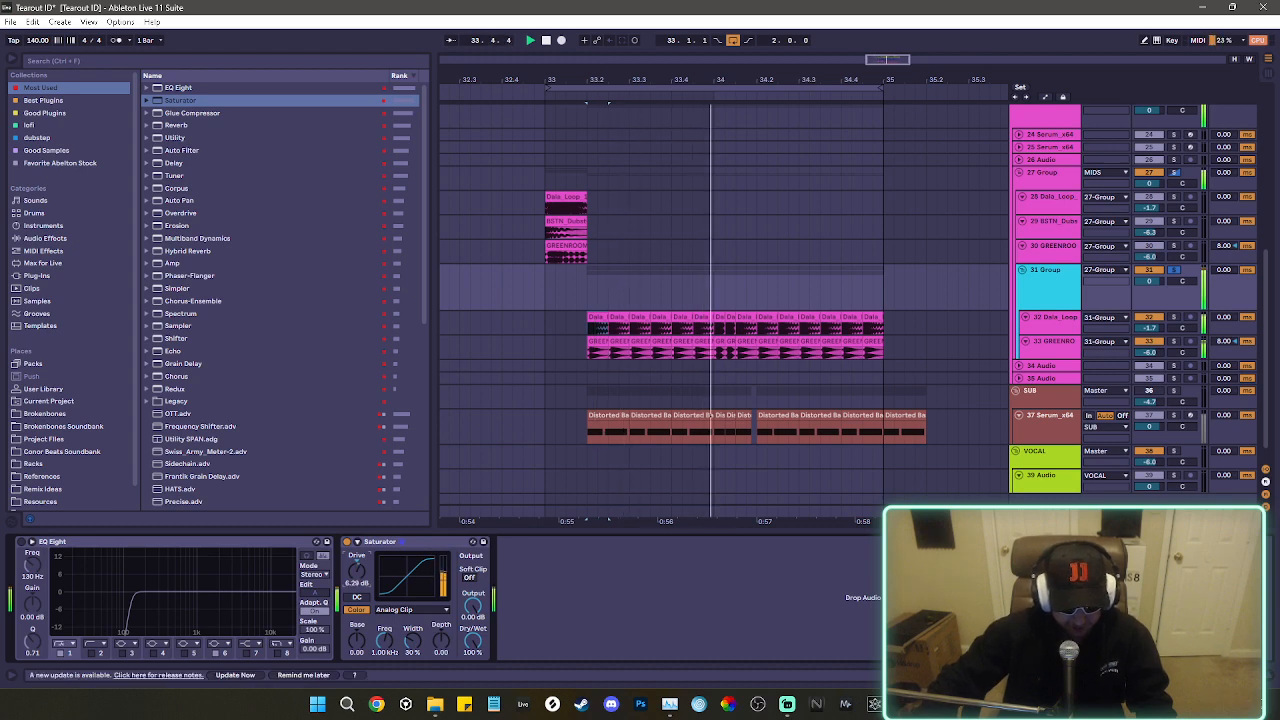
pyautogui.moveTo(357, 572); pyautogui.dragTo(358, 586)
pyautogui.press('space')
# Inspect the saturated mids' low end in the Master's FabFilter Pro-Q 3 spectrum during playback.
pyautogui.click(1043, 510)
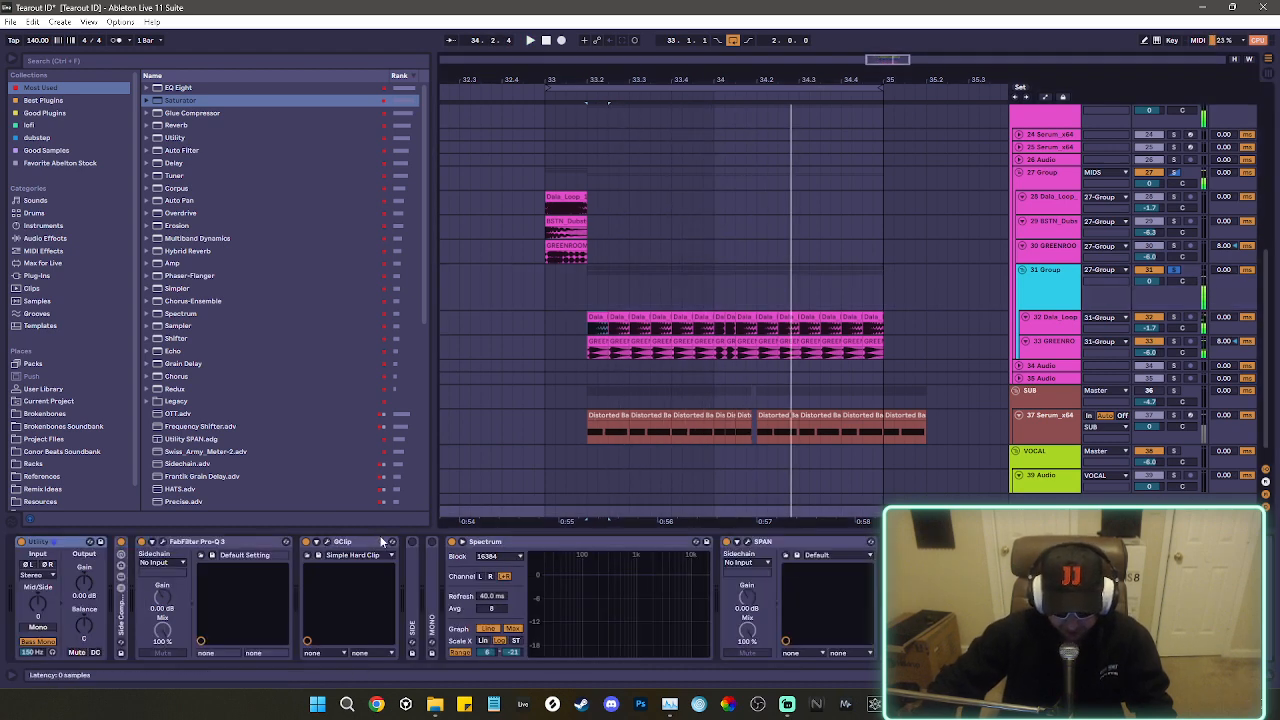
pyautogui.click(162, 542)
pyautogui.press('space')
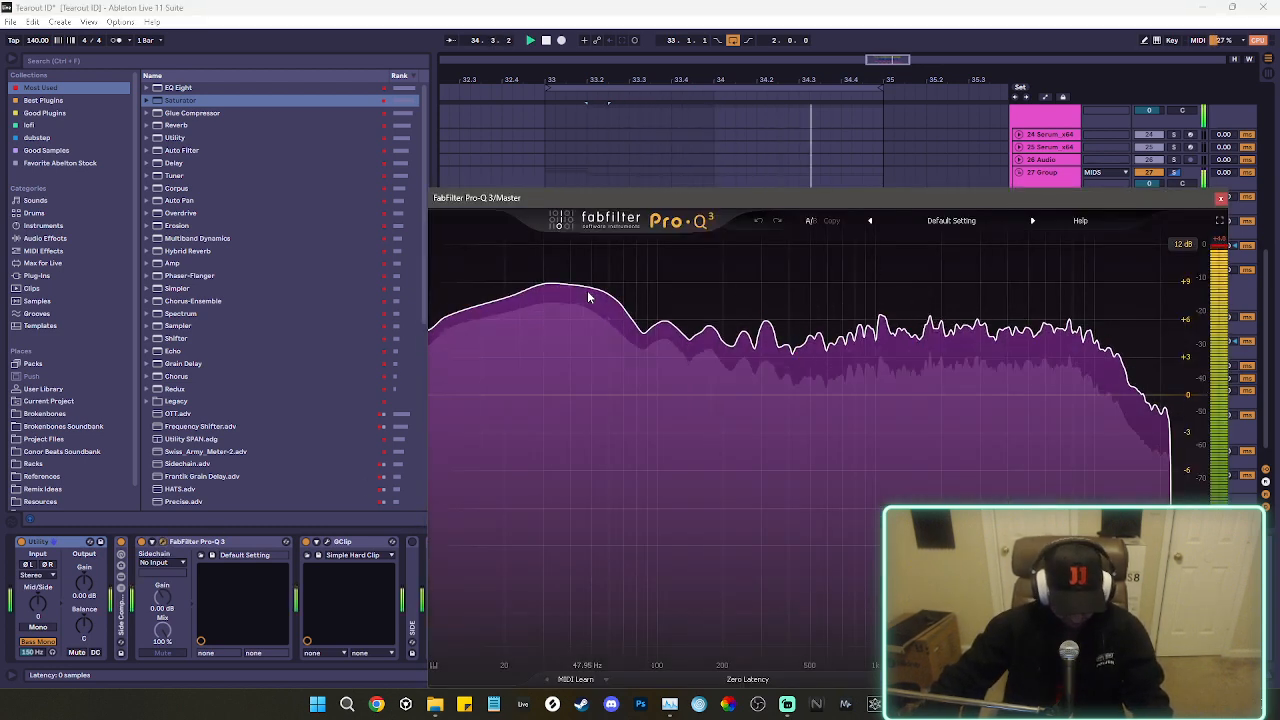
pyautogui.press('space')
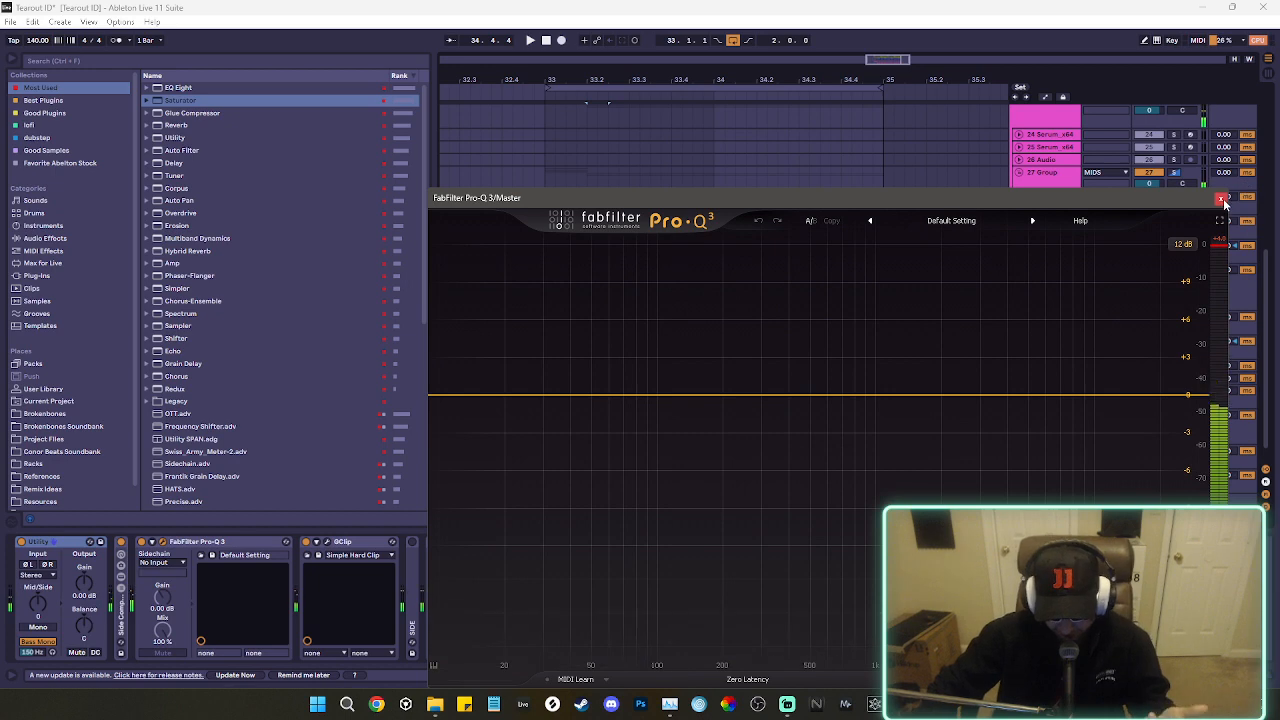
pyautogui.click(1221, 199)
# Unsolo the 31 Group and delete the Distorted Bass clips from the 37 Serum_x64 sub track.
pyautogui.press('space')
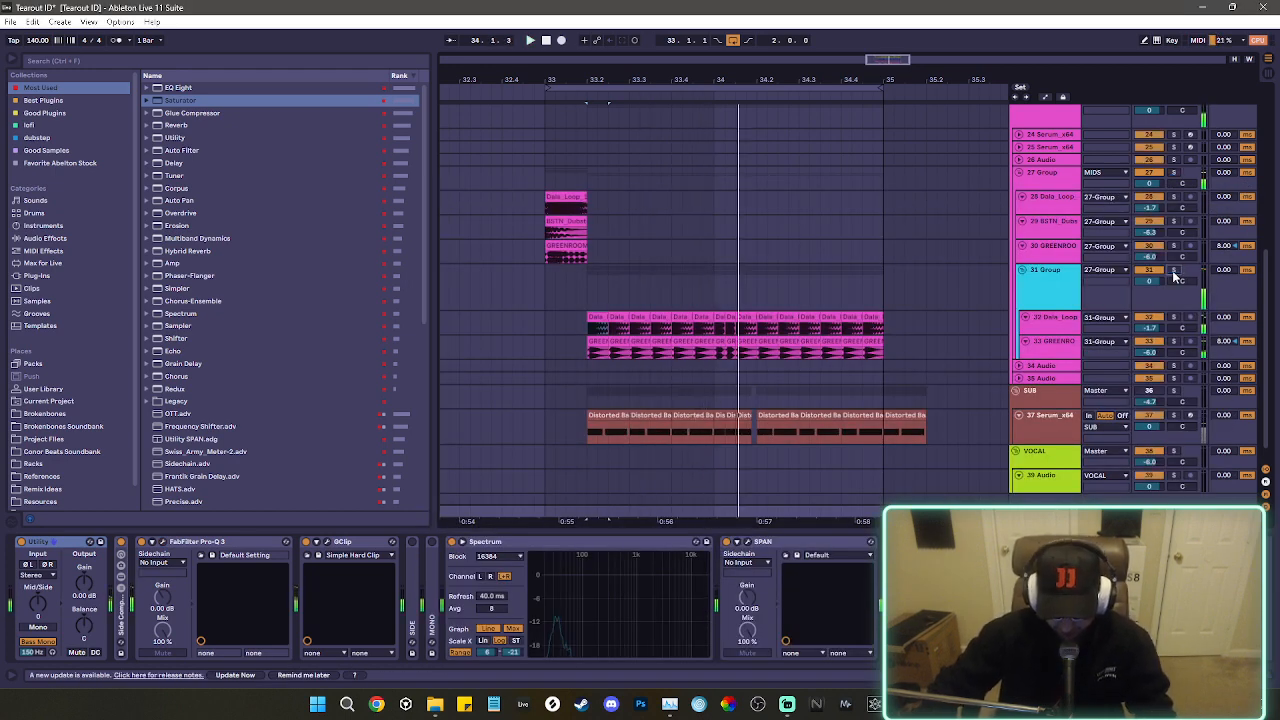
pyautogui.click(1045, 426)
pyautogui.moveTo(950, 432); pyautogui.dragTo(578, 440)
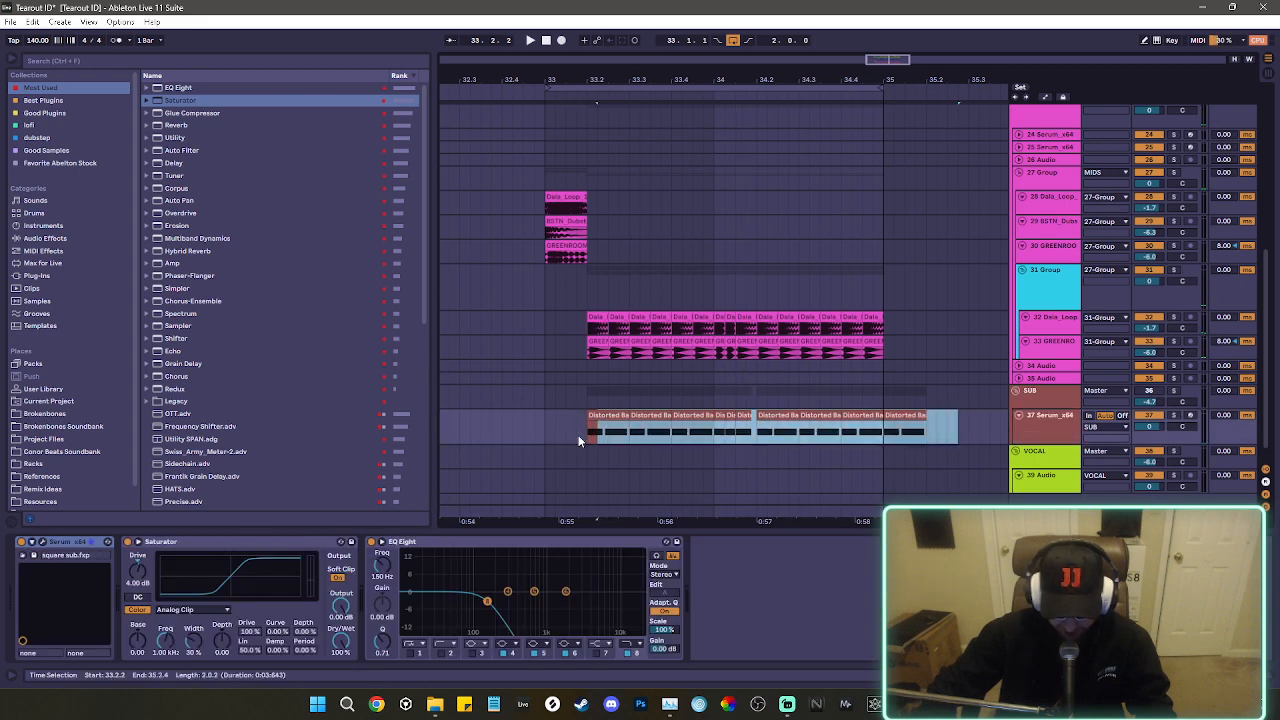
pyautogui.press('Delete')
# Play the full arrangement from 32.4.4 without the sub clips.
pyautogui.click(555, 317)
pyautogui.click(537, 318)
pyautogui.press('space')
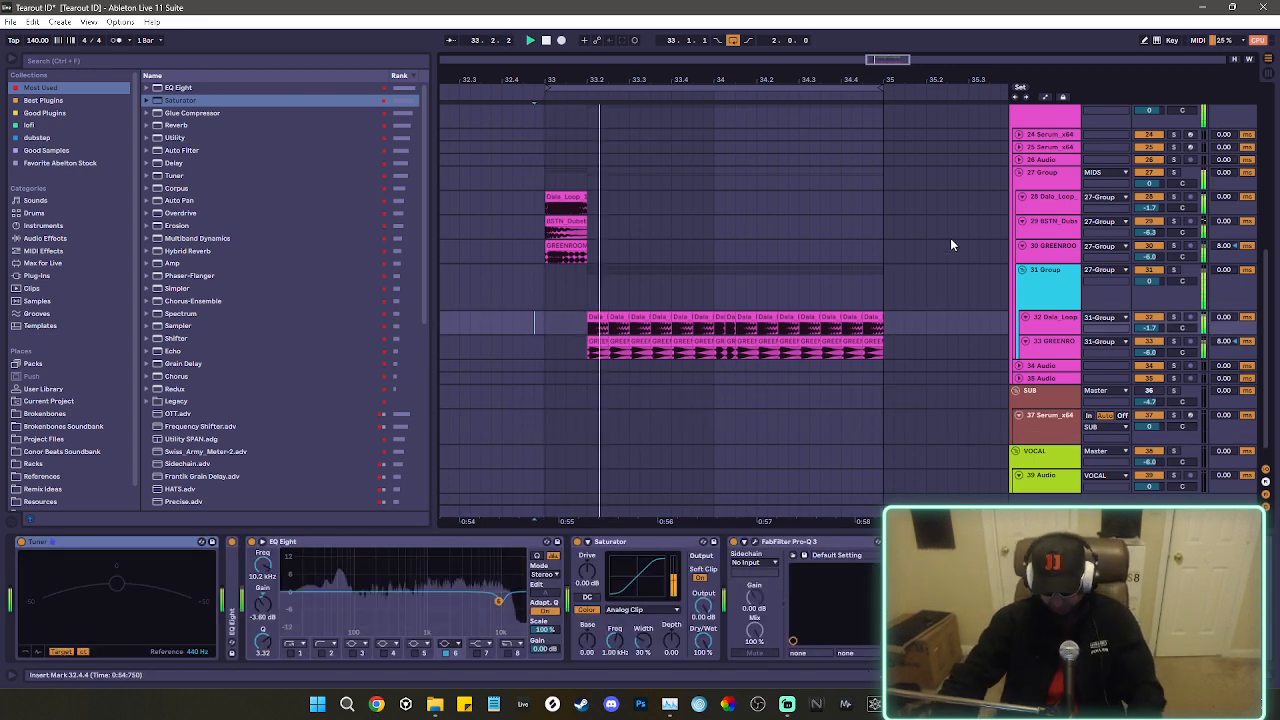
# Examine the two chains of the Master's Side Compression rack and listen to the drop through it.
pyautogui.click(1045, 511)
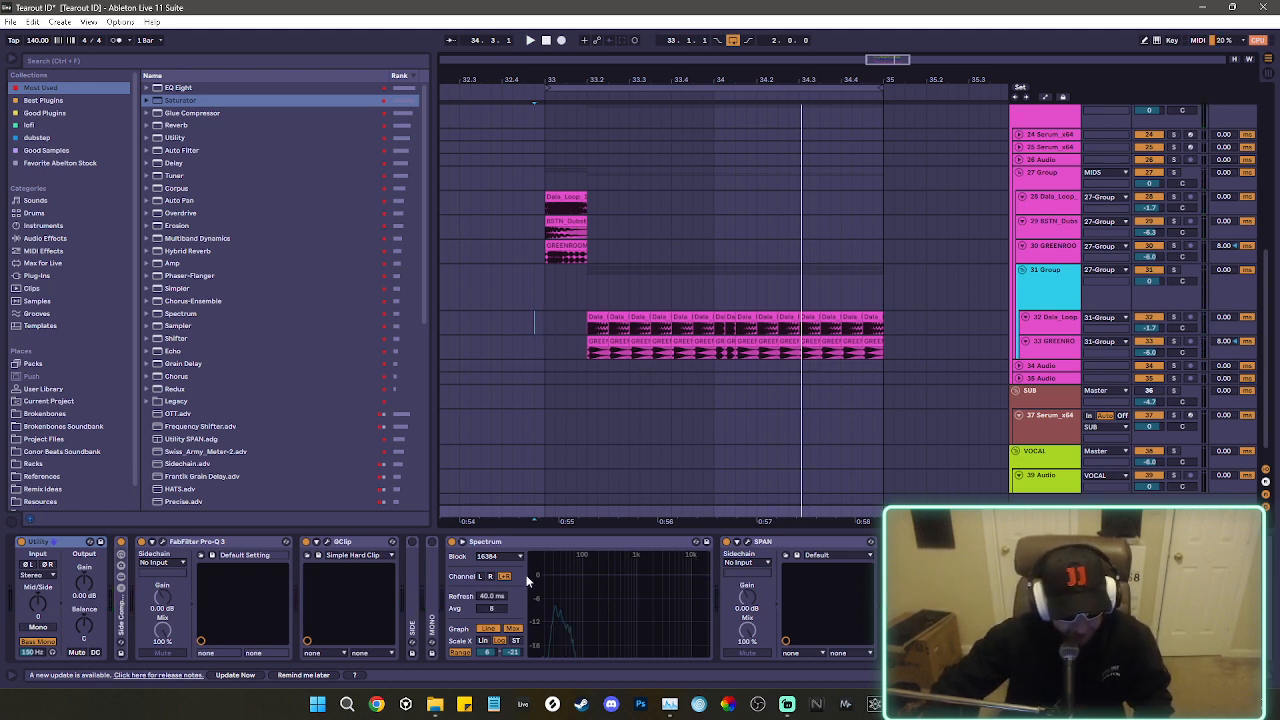
pyautogui.doubleClick(118, 624)
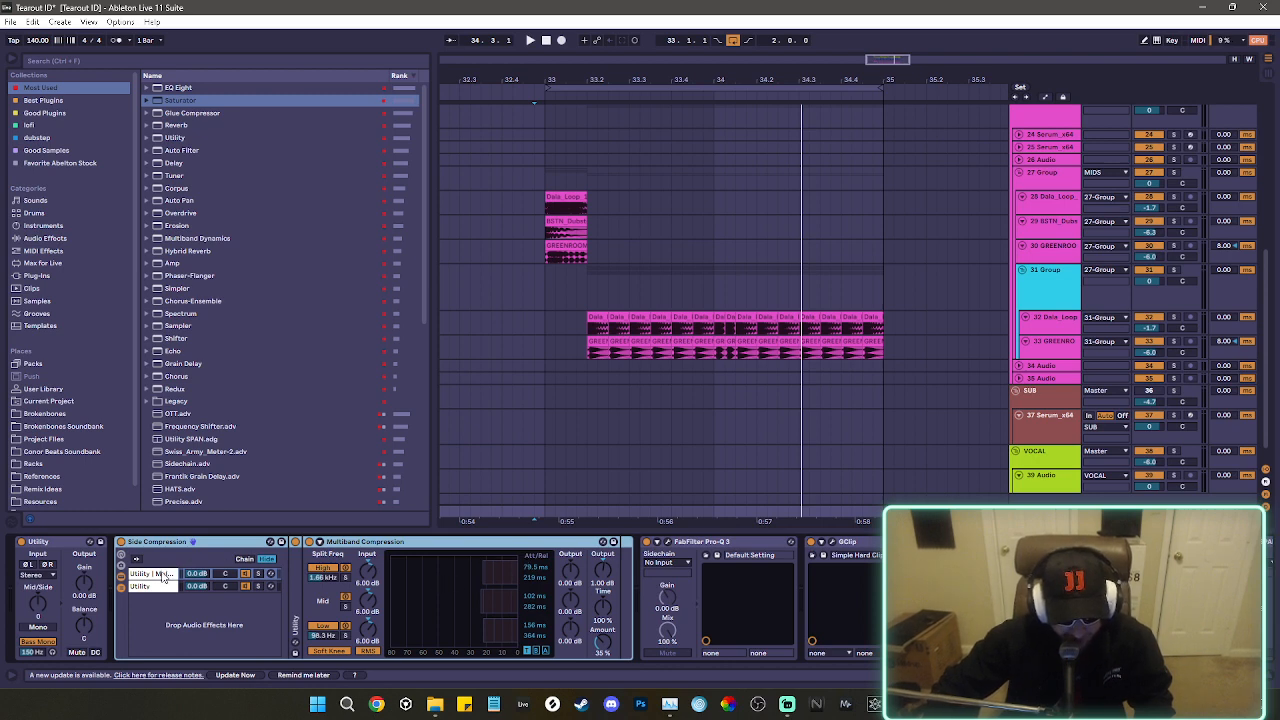
pyautogui.click(150, 587)
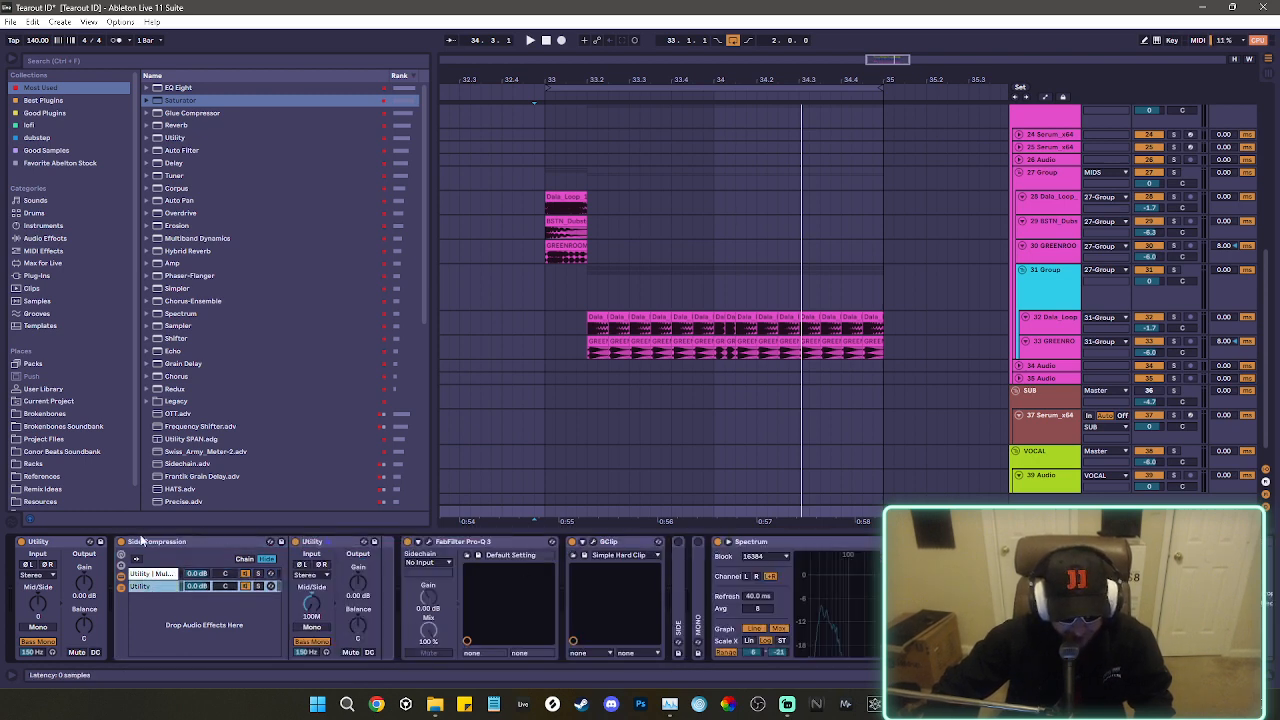
pyautogui.click(194, 540)
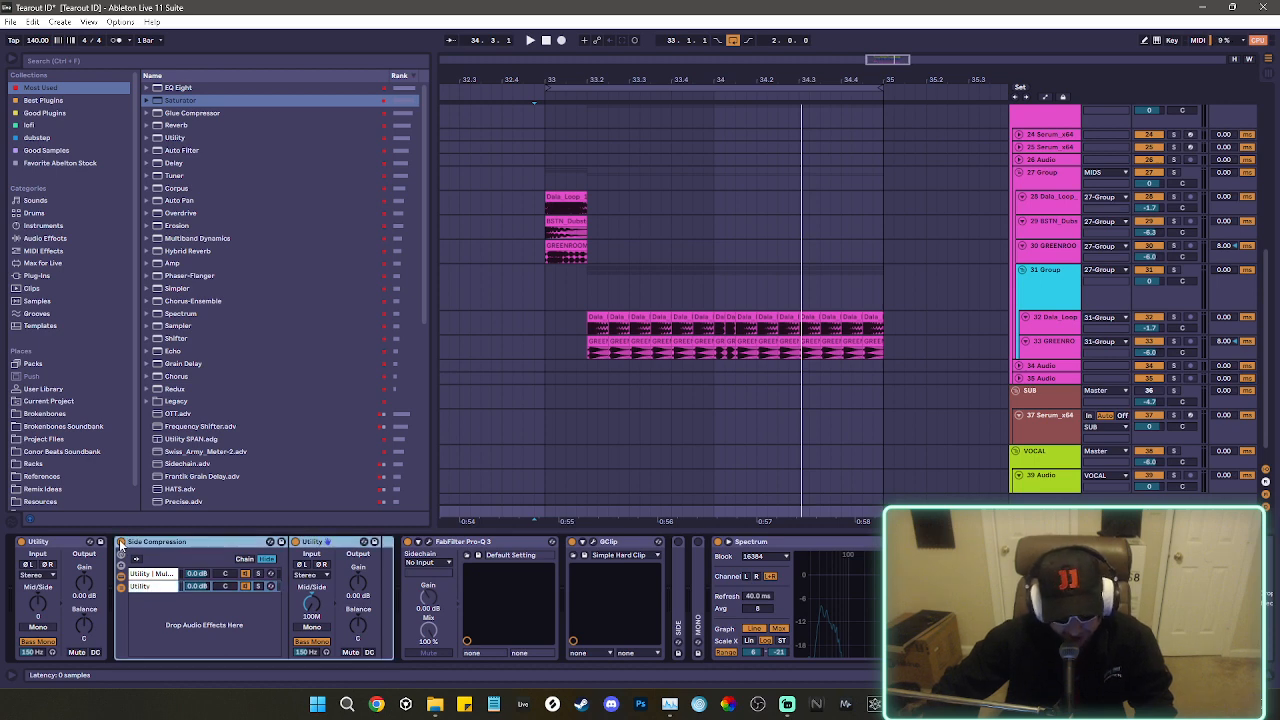
pyautogui.press('space')
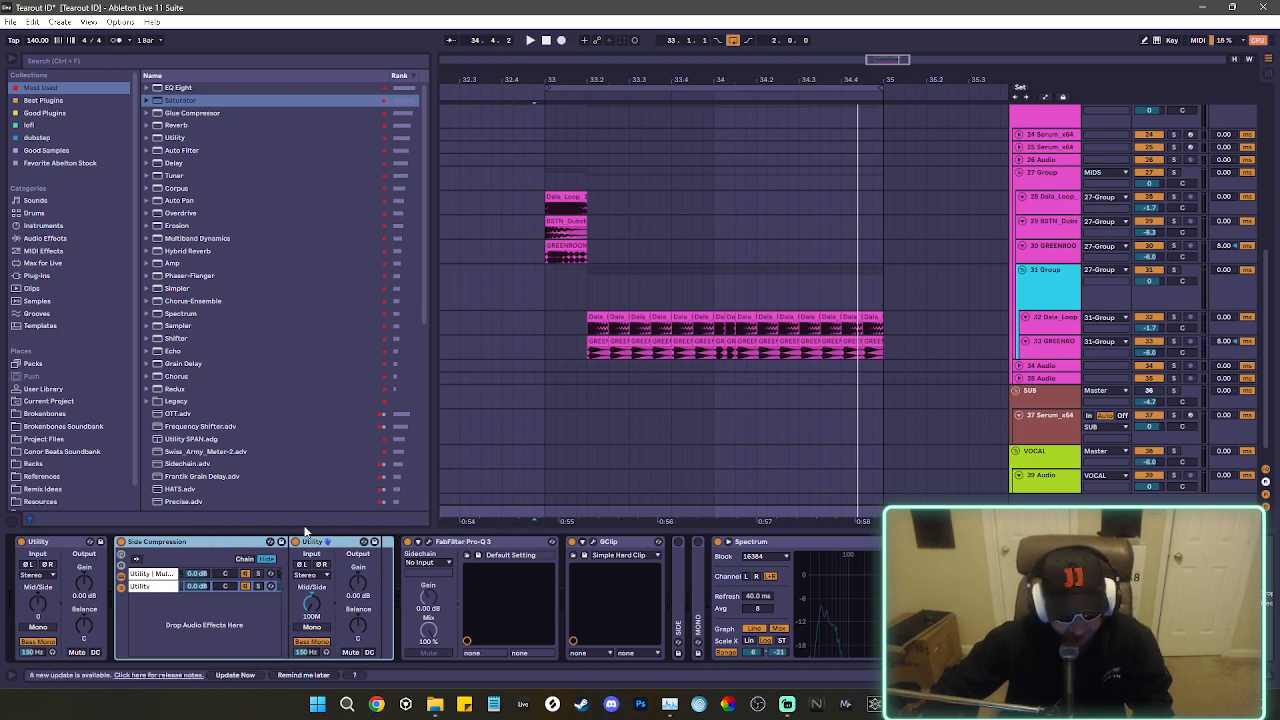
pyautogui.doubleClick(186, 542)
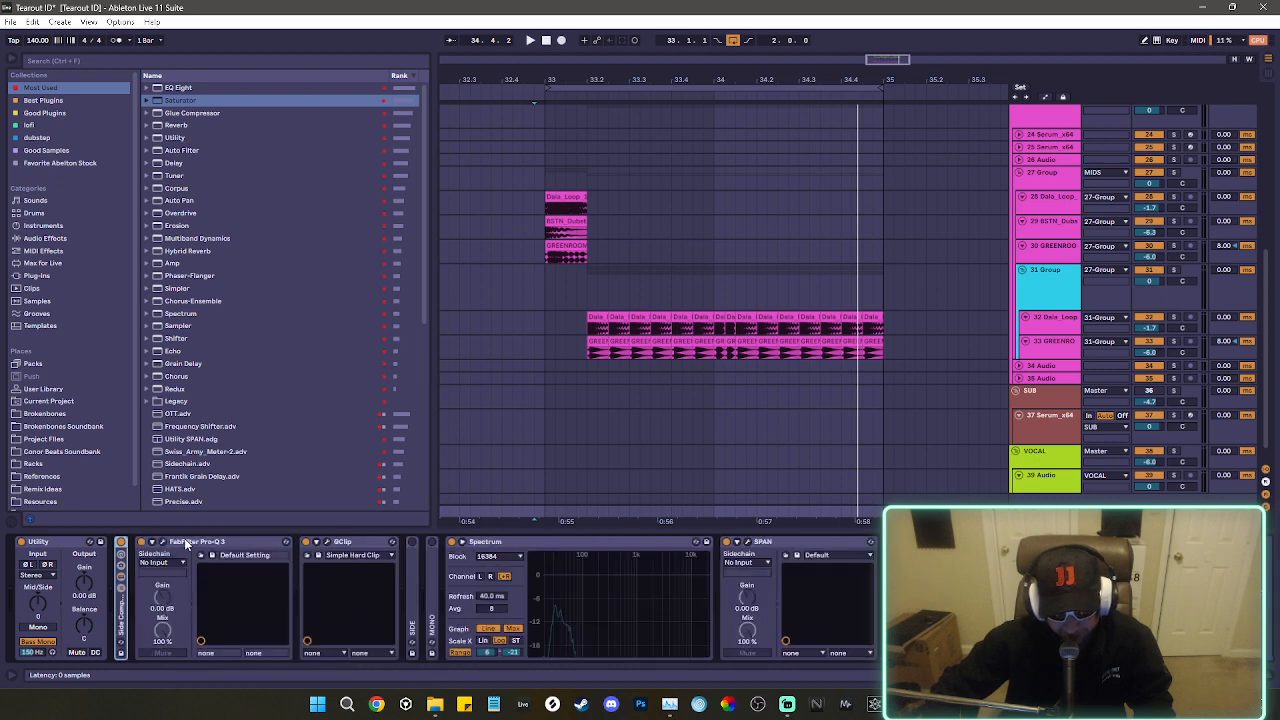
# Review the GClip clipper's gain, clip and softness settings on the Master.
pyautogui.click(223, 543)
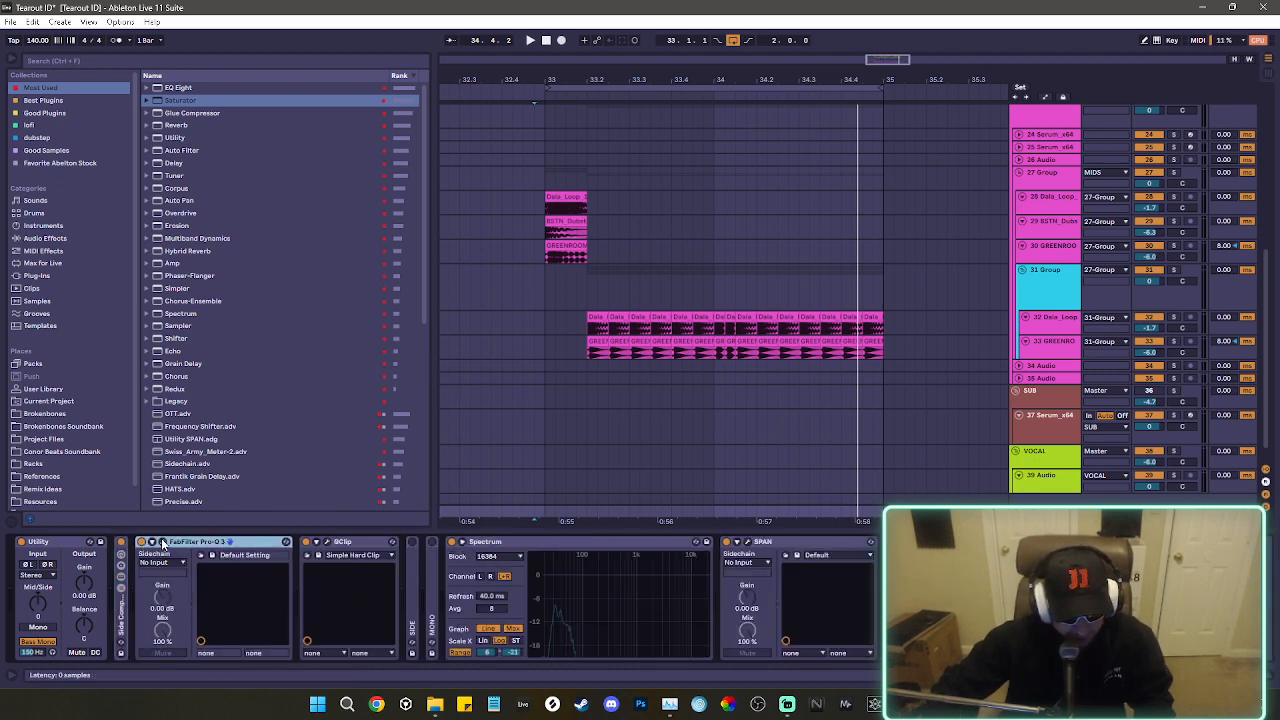
pyautogui.click(327, 542)
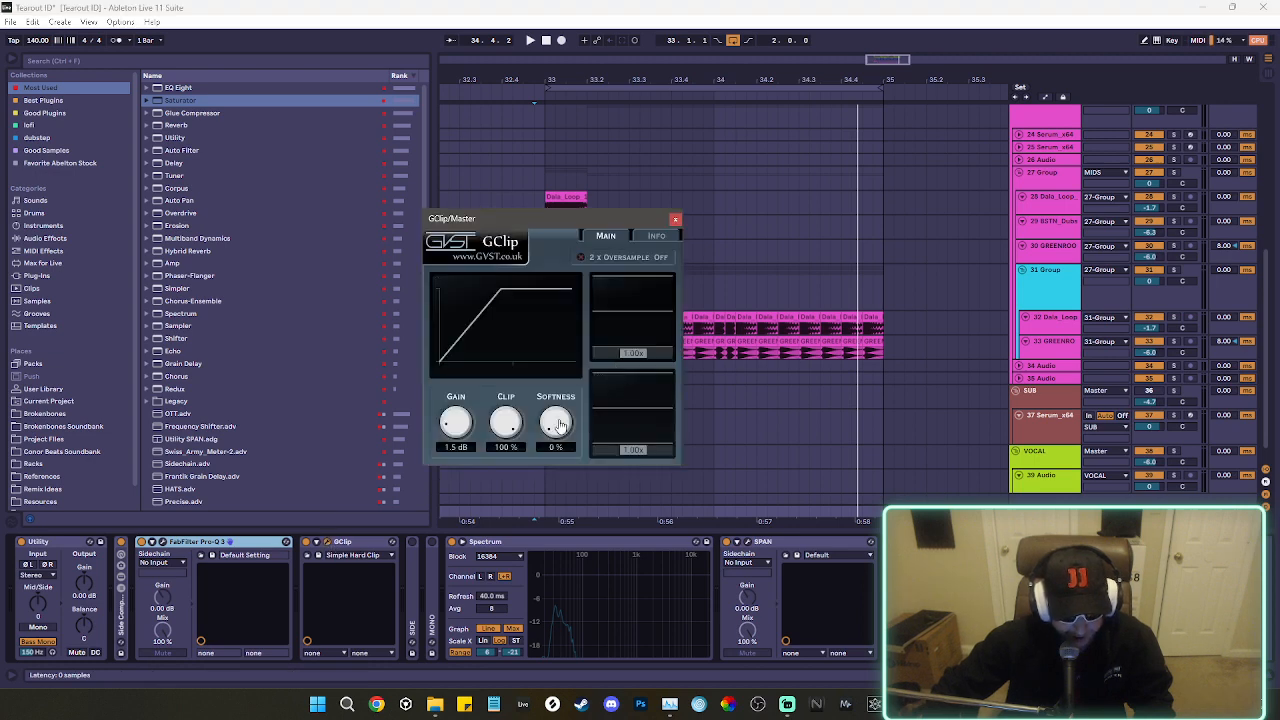
pyautogui.click(676, 219)
# Audition the Master's SIDE and MONO racks one after the other during playback, leaving both switched off.
pyautogui.click(412, 572)
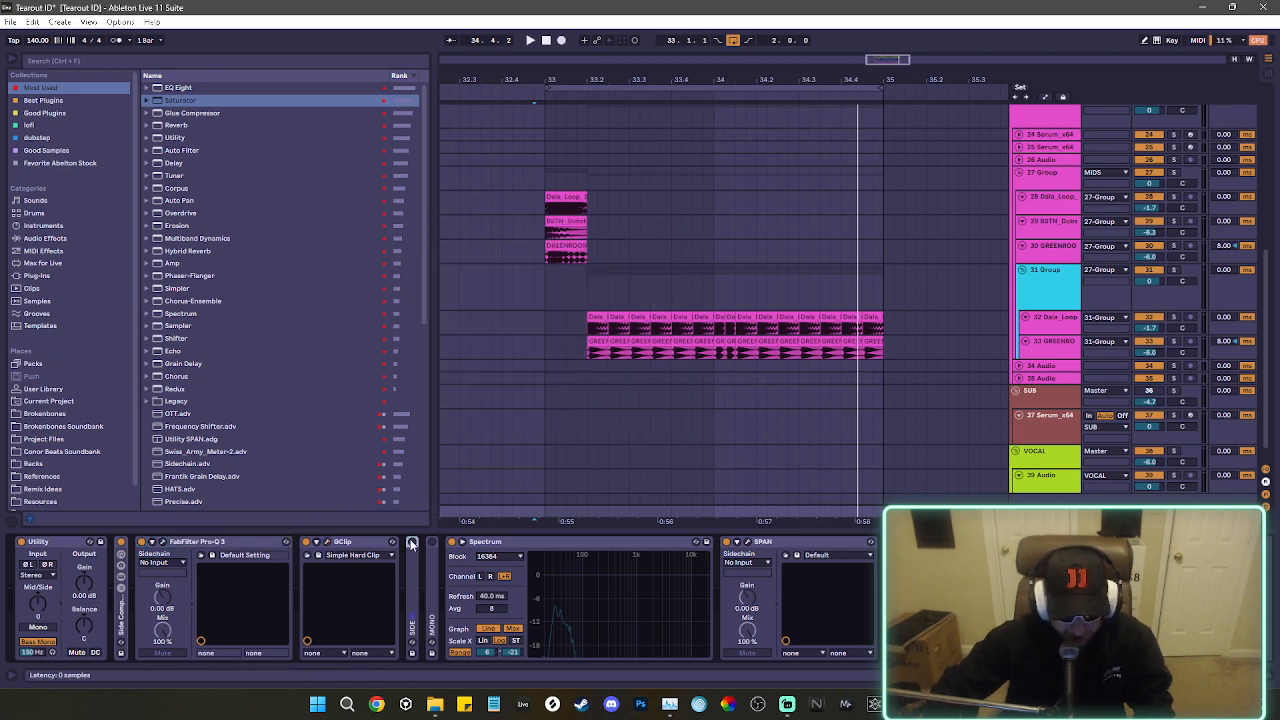
pyautogui.click(411, 542)
pyautogui.press('space')
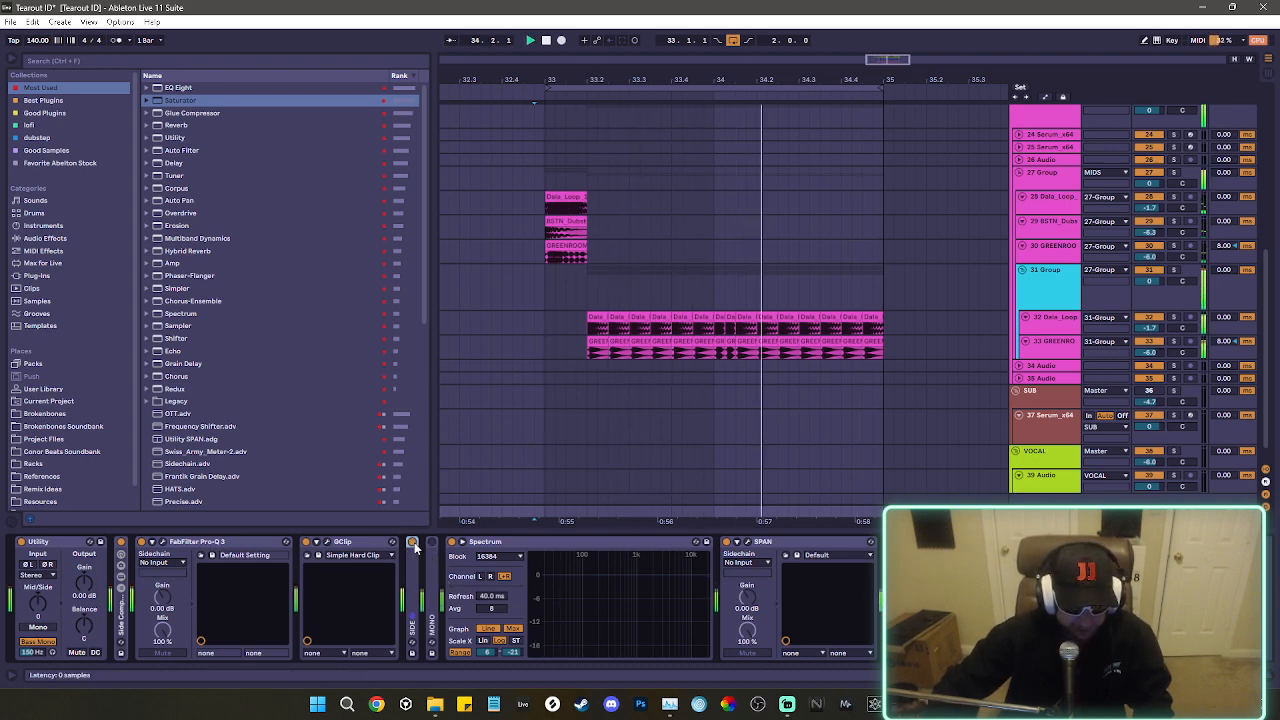
pyautogui.press('space')
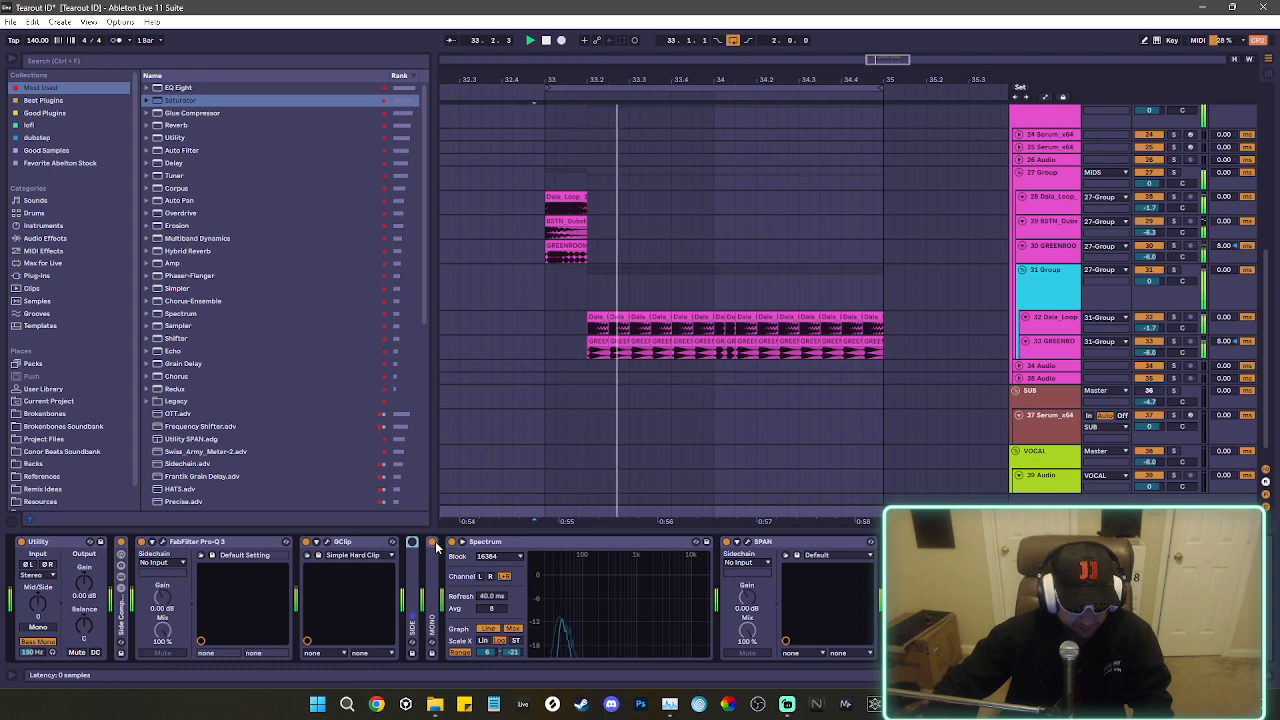
pyautogui.click(433, 543)
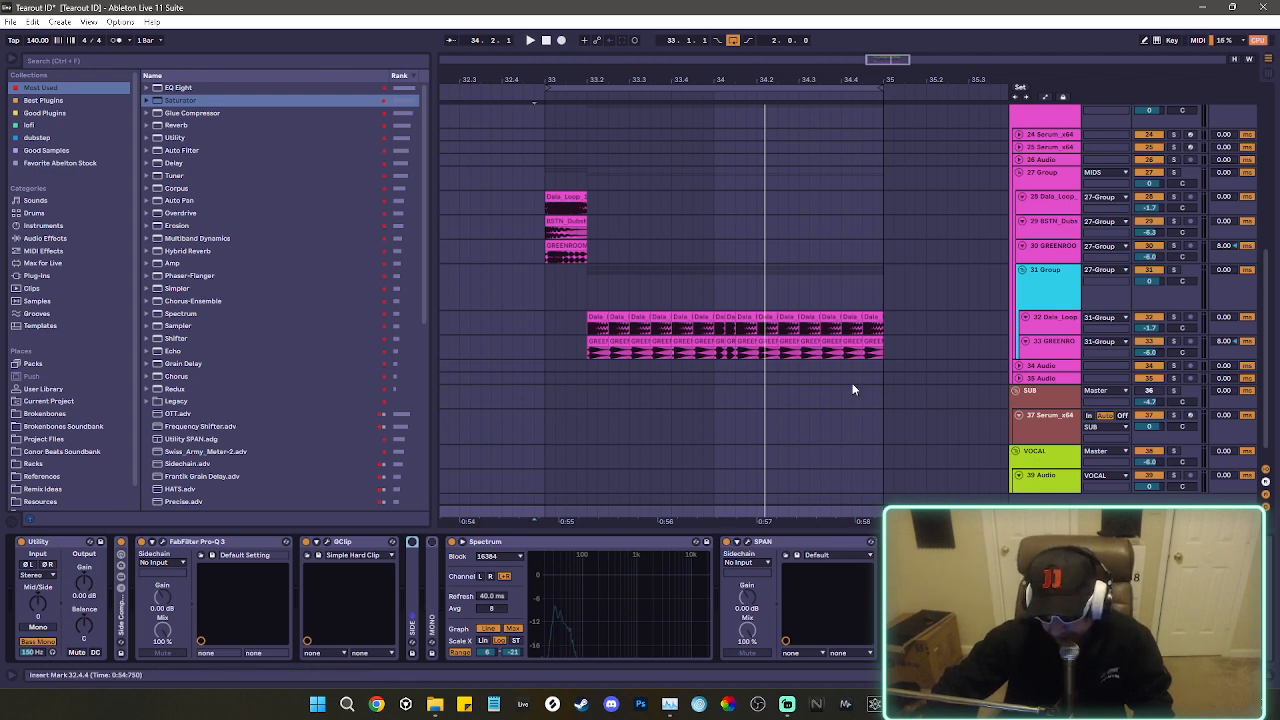
# Fold all the group tracks into a compact overview of the arrangement.
pyautogui.scroll(8, 975, 418)
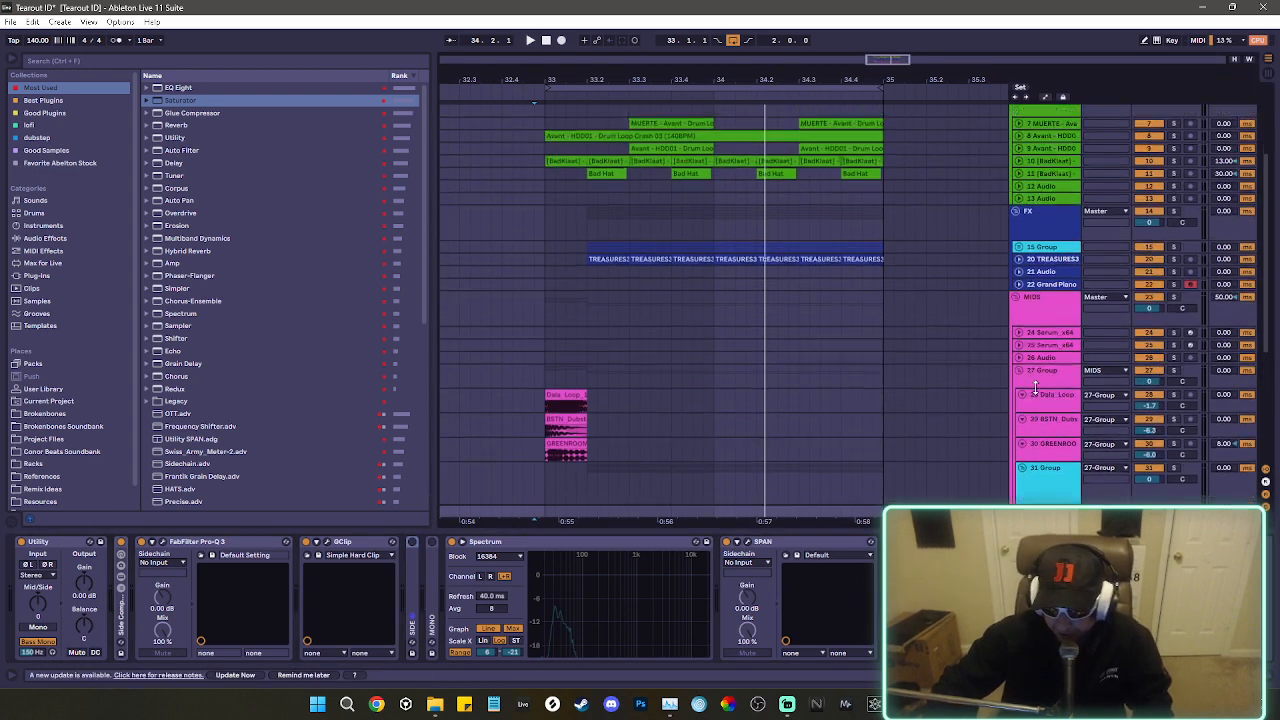
pyautogui.click(1048, 140)
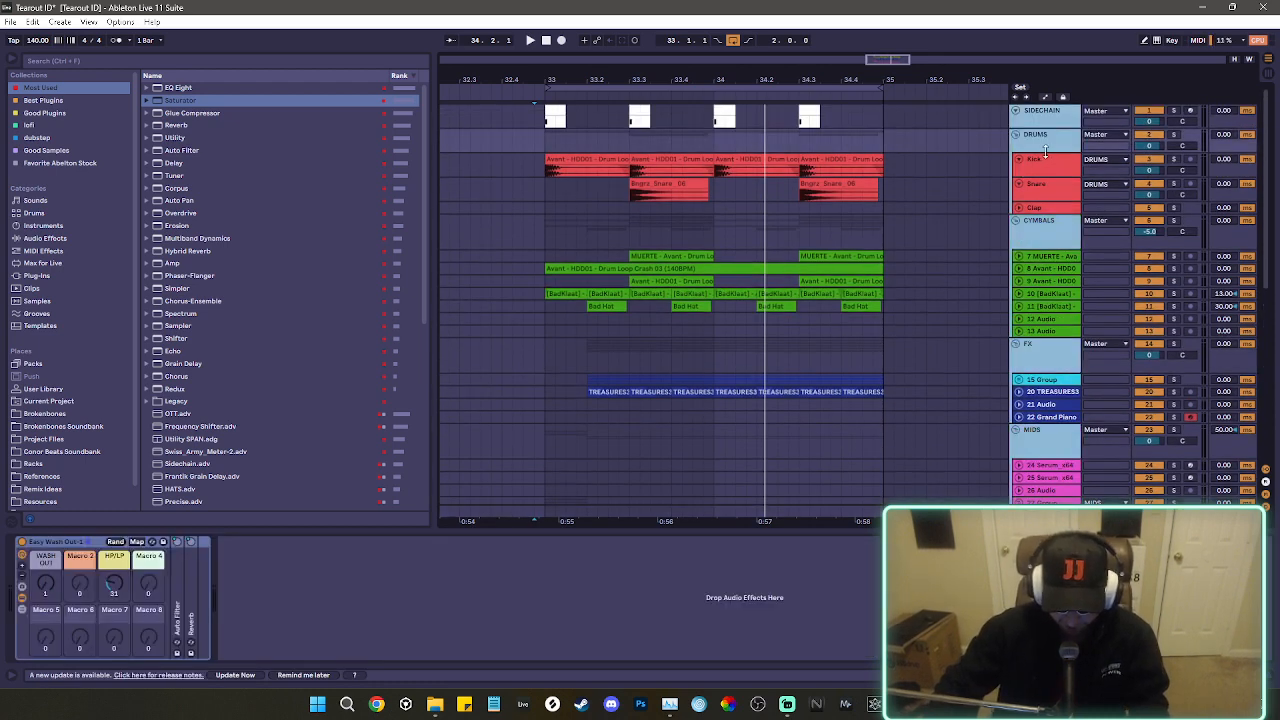
pyautogui.hotkey('ctrl', 'a')
pyautogui.press('u')
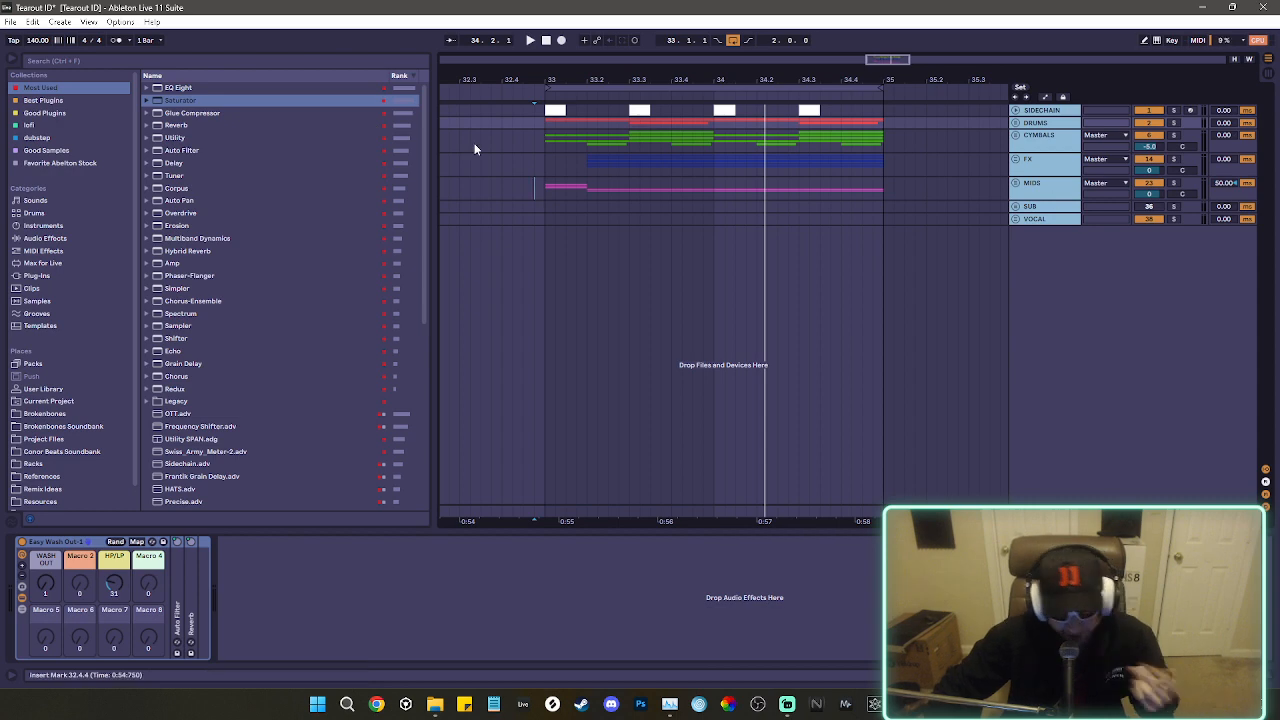
pyautogui.click(799, 187)
pyautogui.click(534, 163)
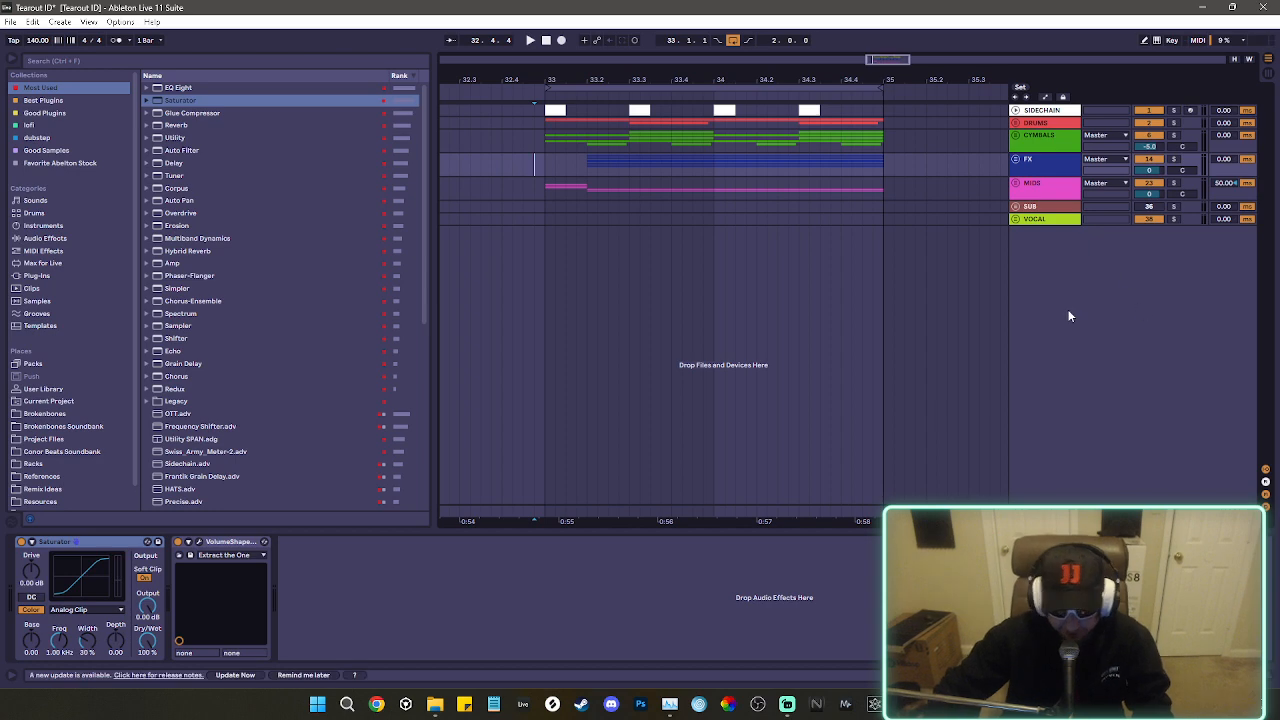
# Unfold all the group tracks in the arrangement.
pyautogui.click(1065, 123)
pyautogui.hotkey('ctrl', 'a')
pyautogui.moveTo(1073, 129); pyautogui.dragTo(1074, 143)
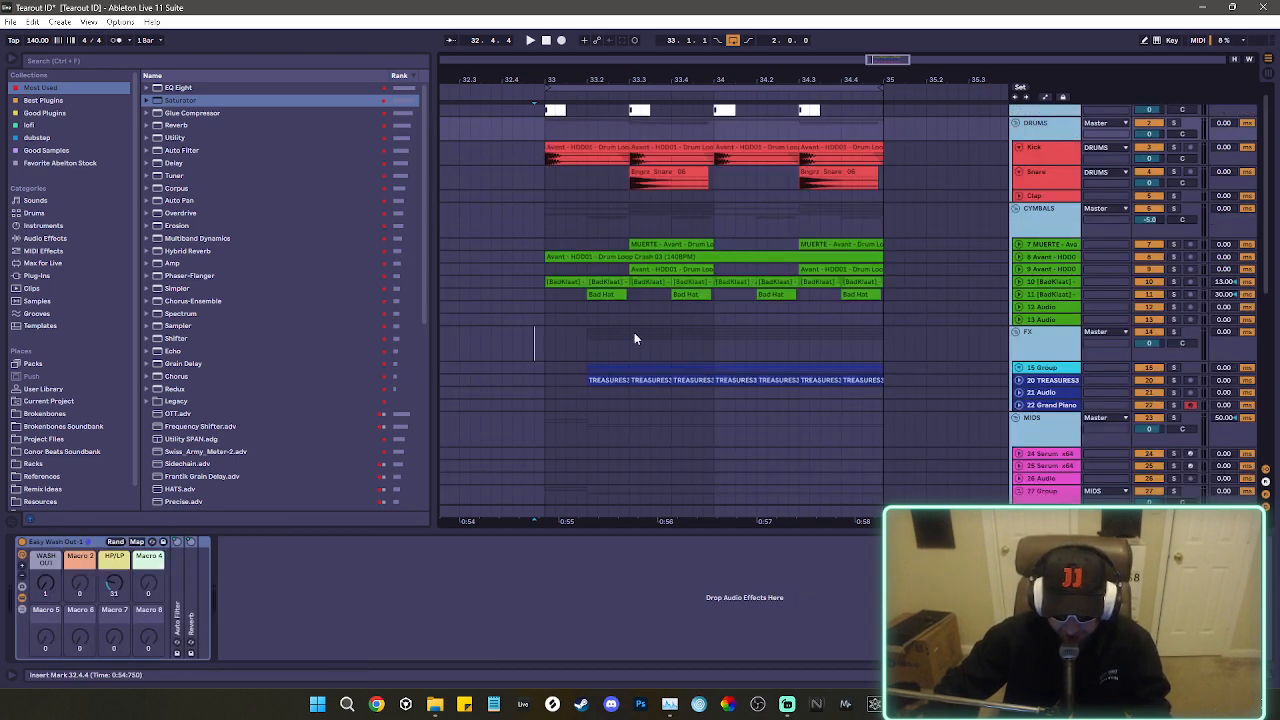
pyautogui.scroll(-3, 1062, 367)
pyautogui.click(988, 358)
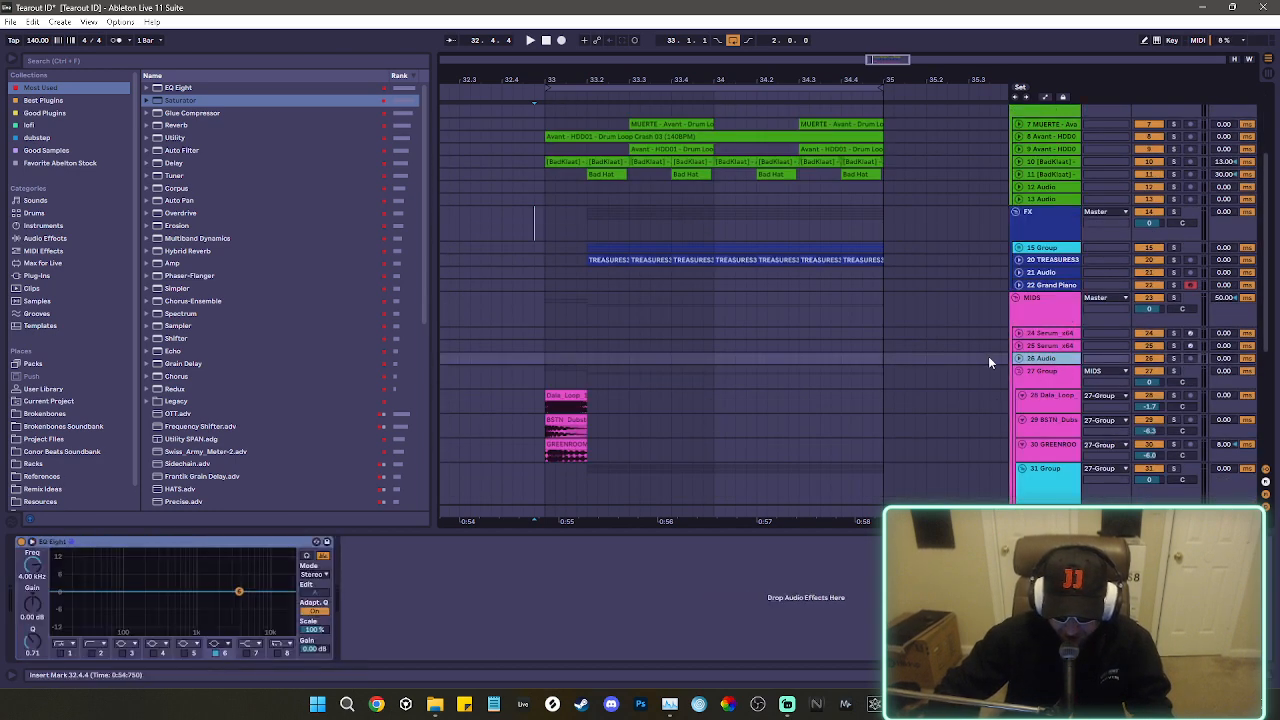
pyautogui.scroll(-3, 988, 358)
pyautogui.click(1045, 215)
pyautogui.press('u')
pyautogui.scroll(6, 946, 251)
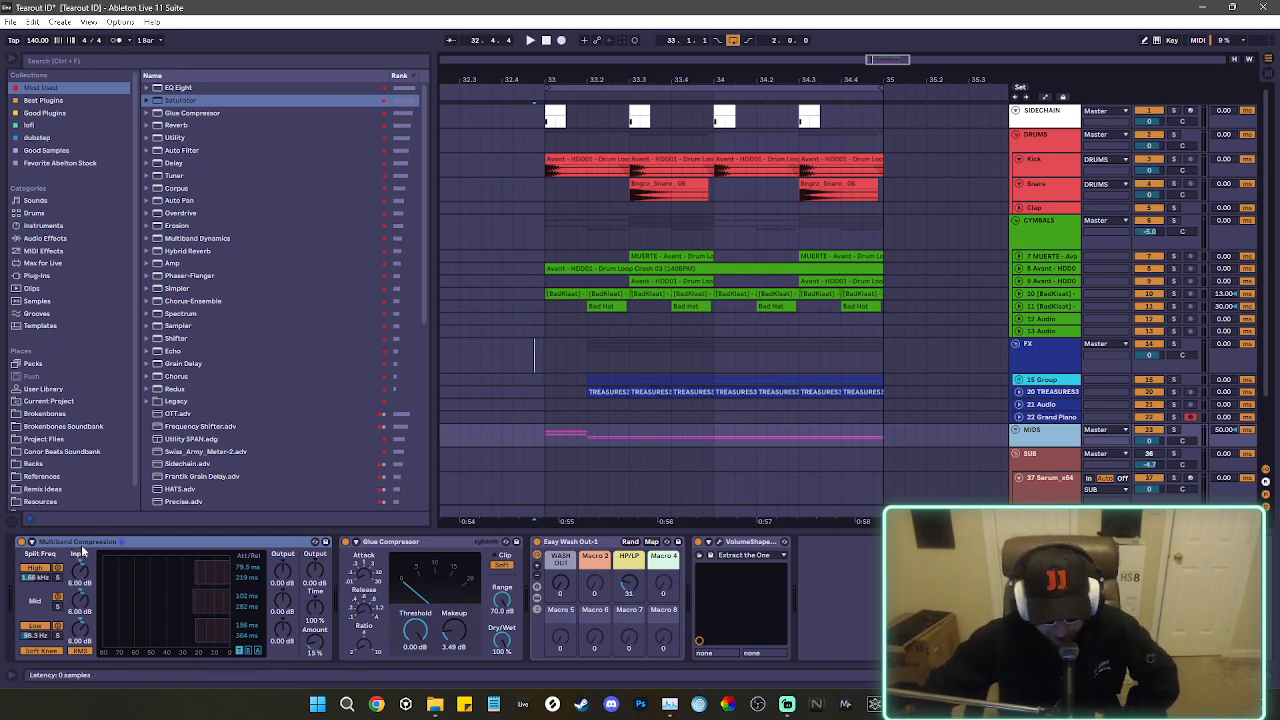
pyautogui.click(1048, 512)
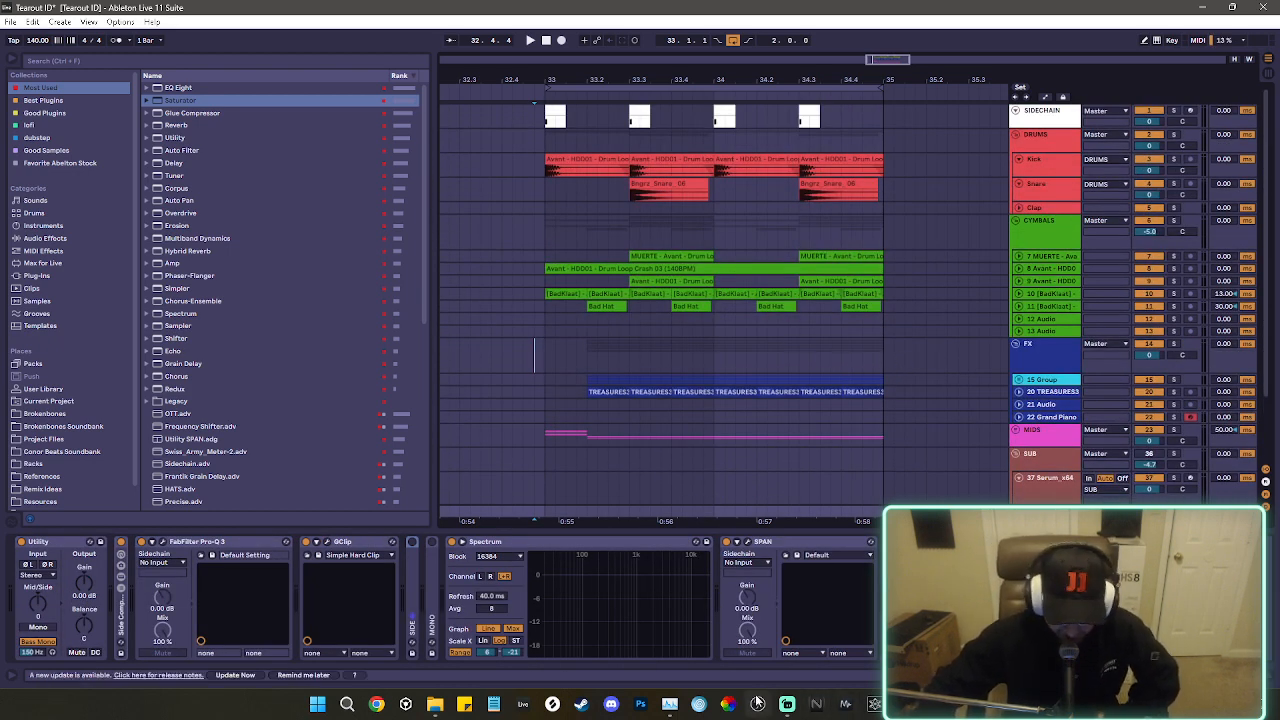
pyautogui.click(787, 705)
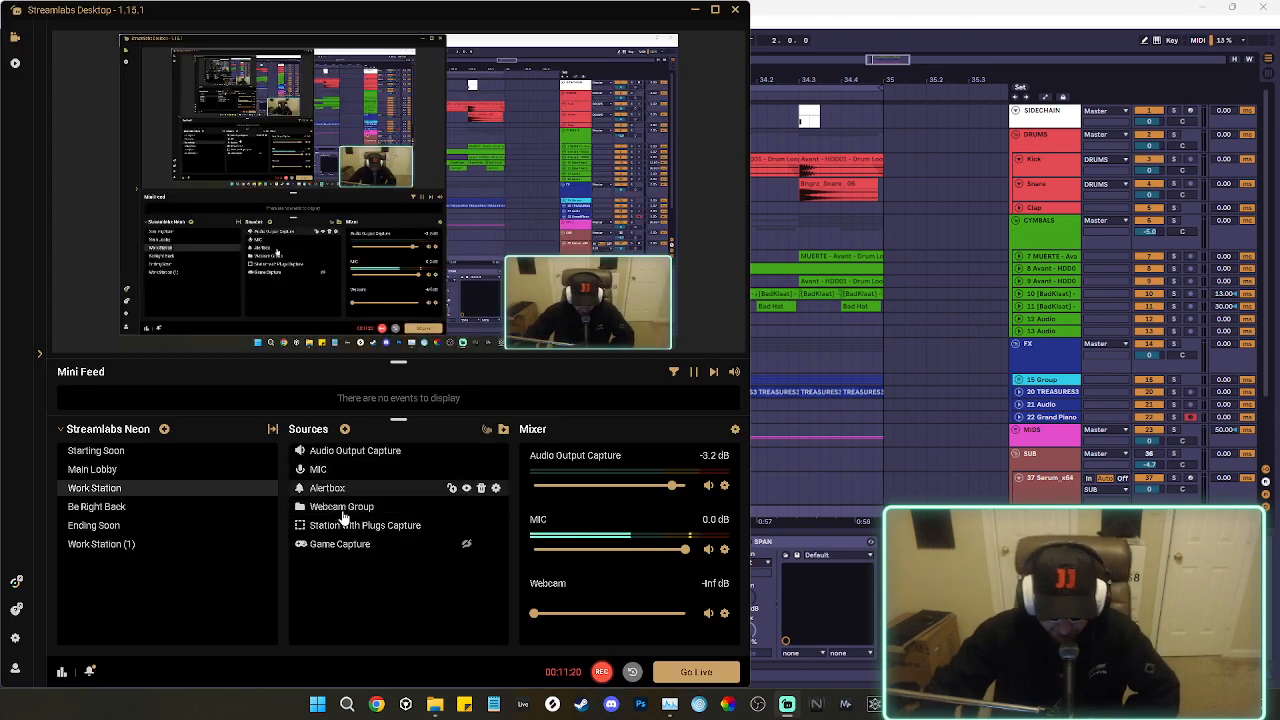
pyautogui.click(72, 474)
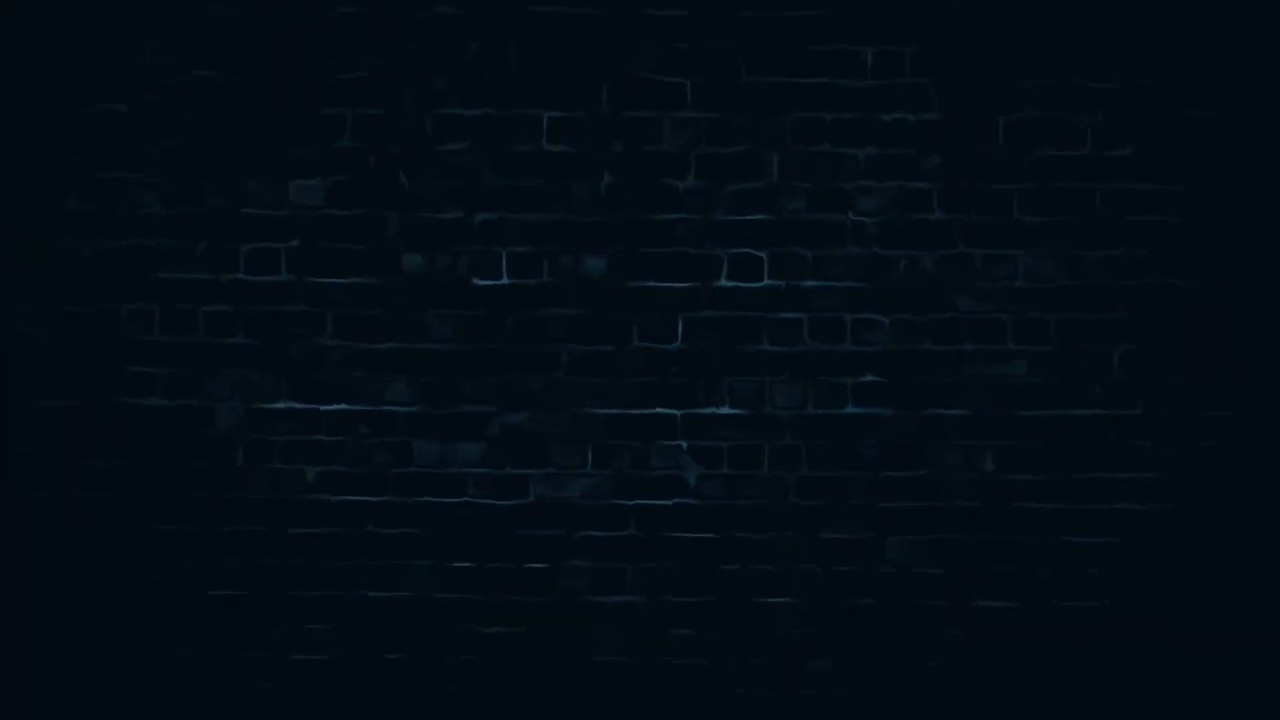